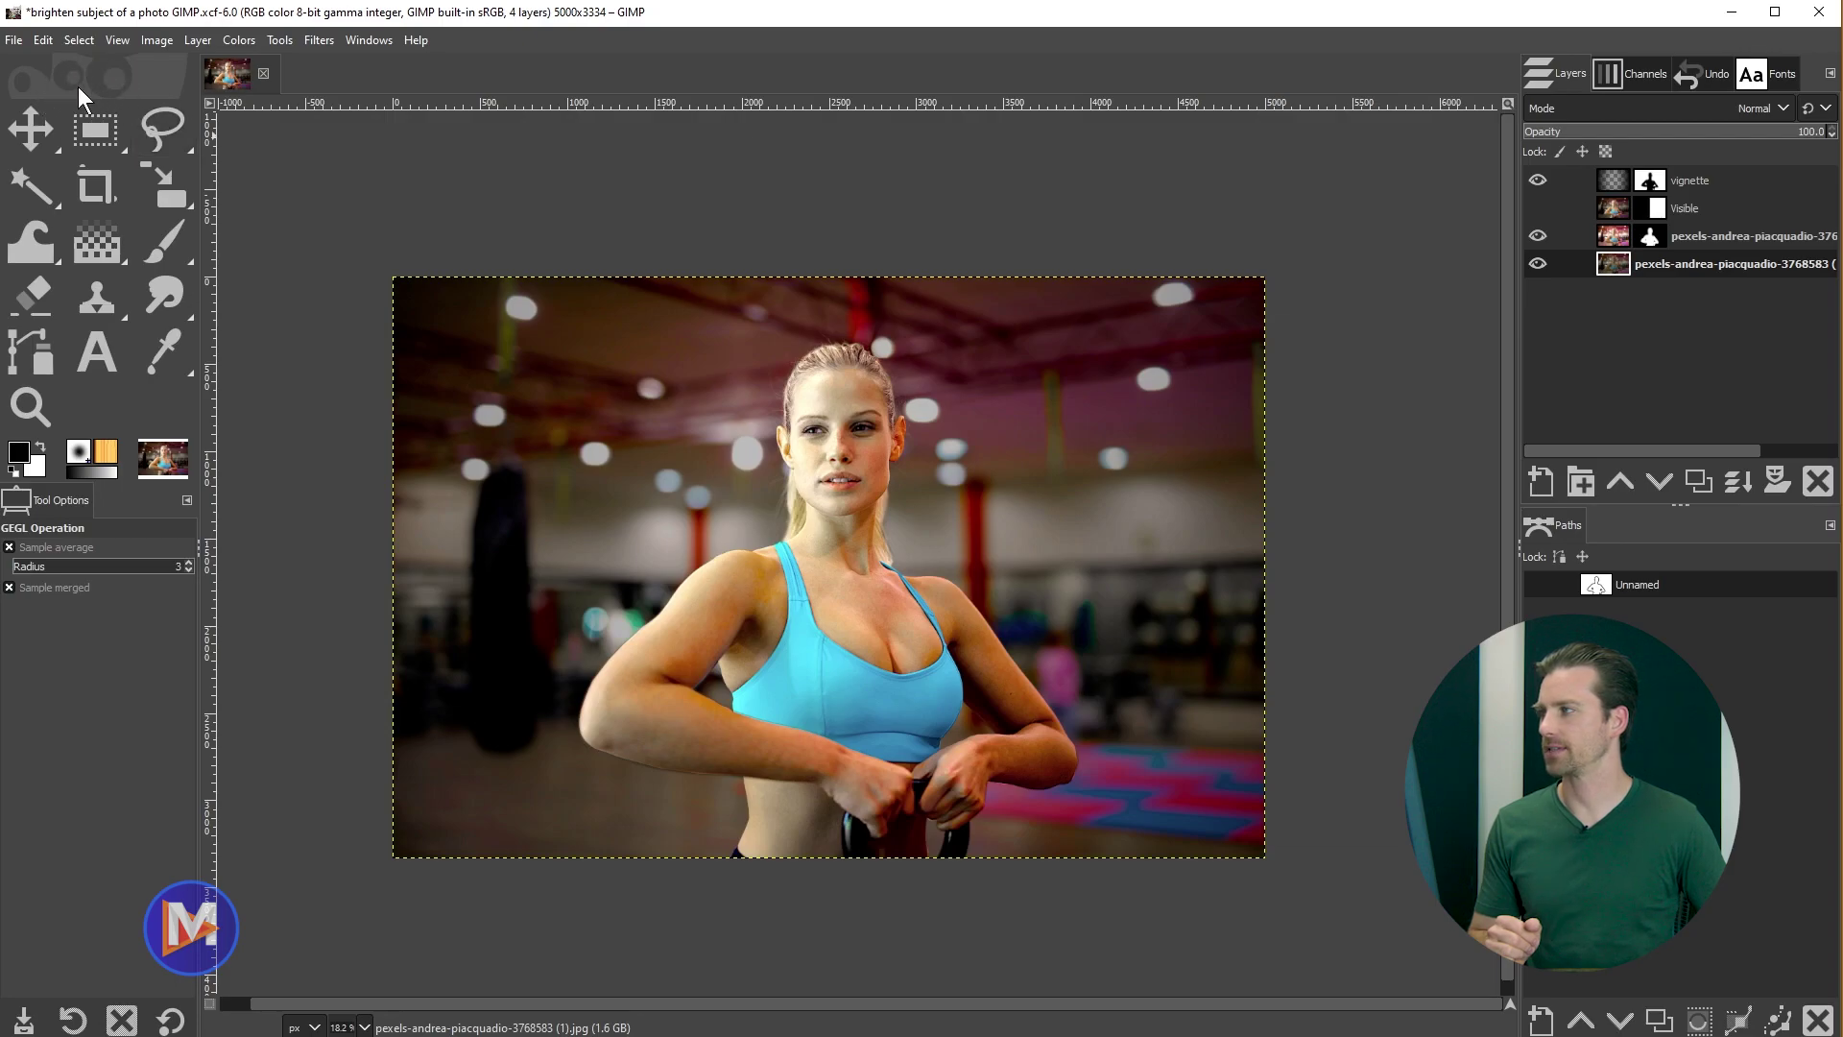
Step: Open the recently used gym portrait JPG and convert it to the built-in sRGB color profile
click(14, 40)
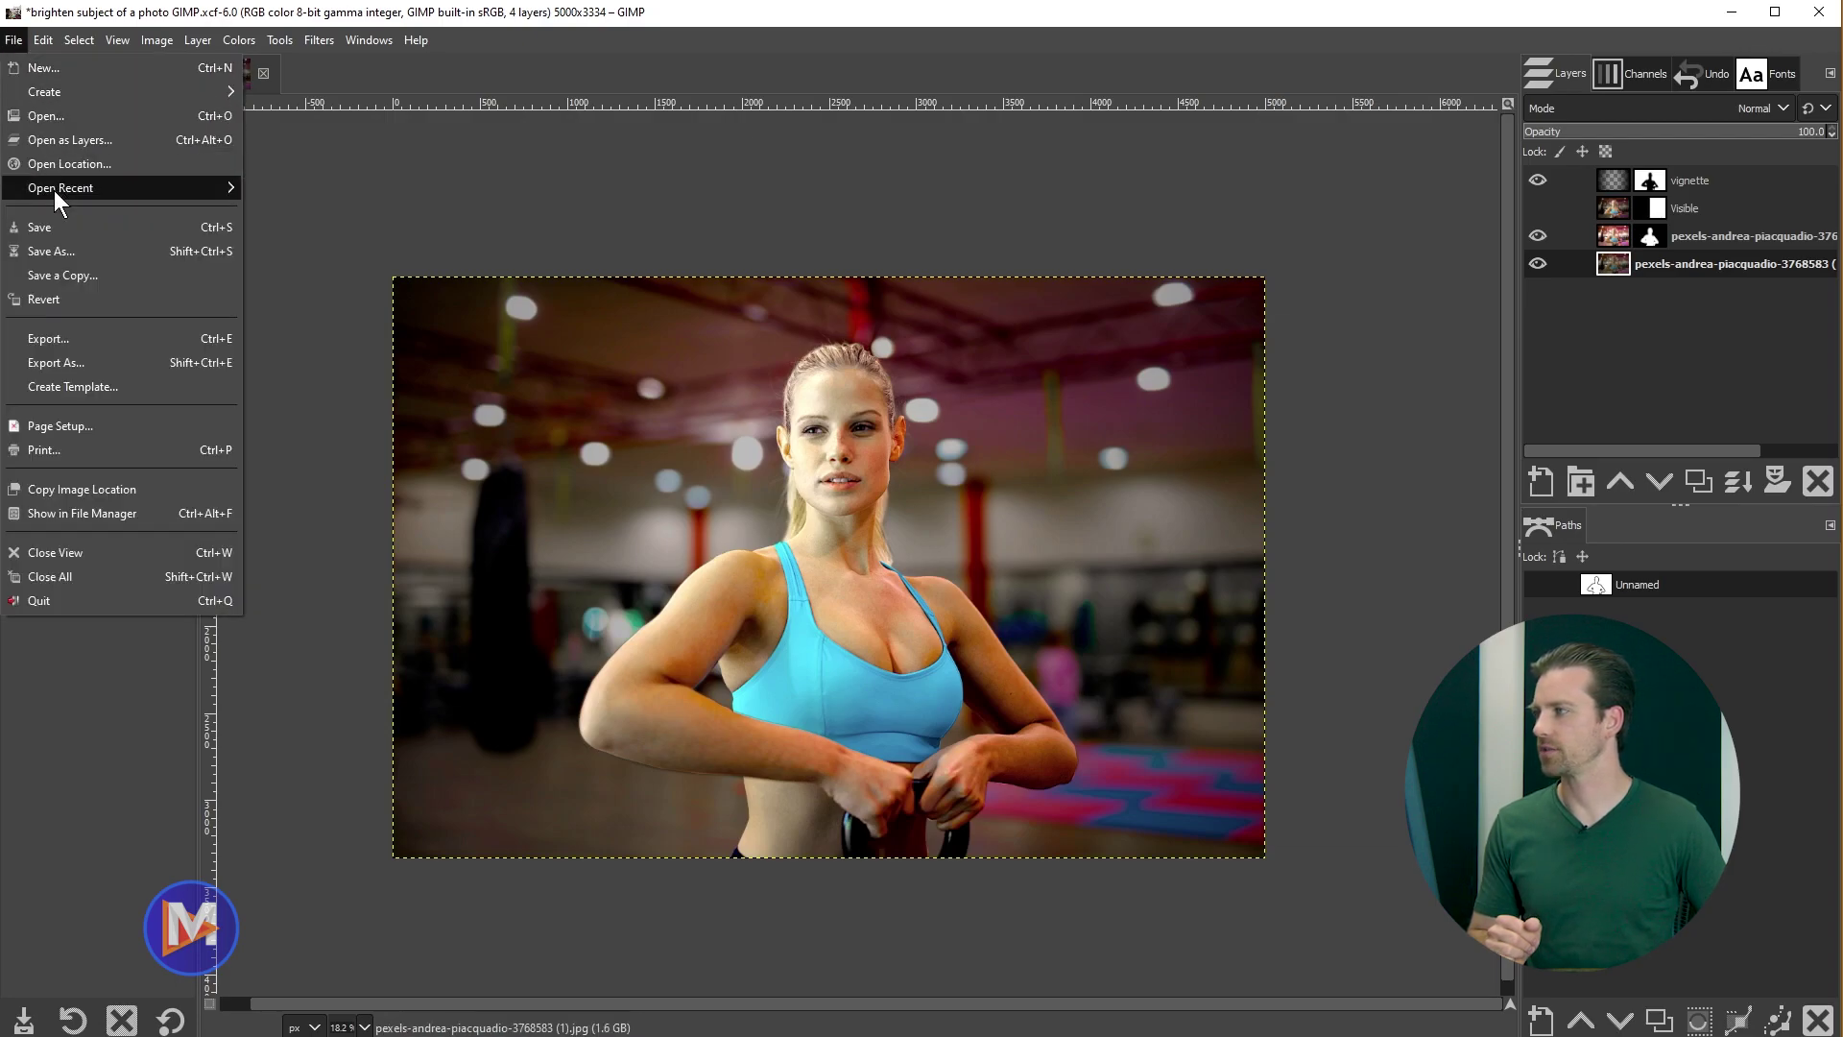
mouse_move(55, 197)
click(374, 194)
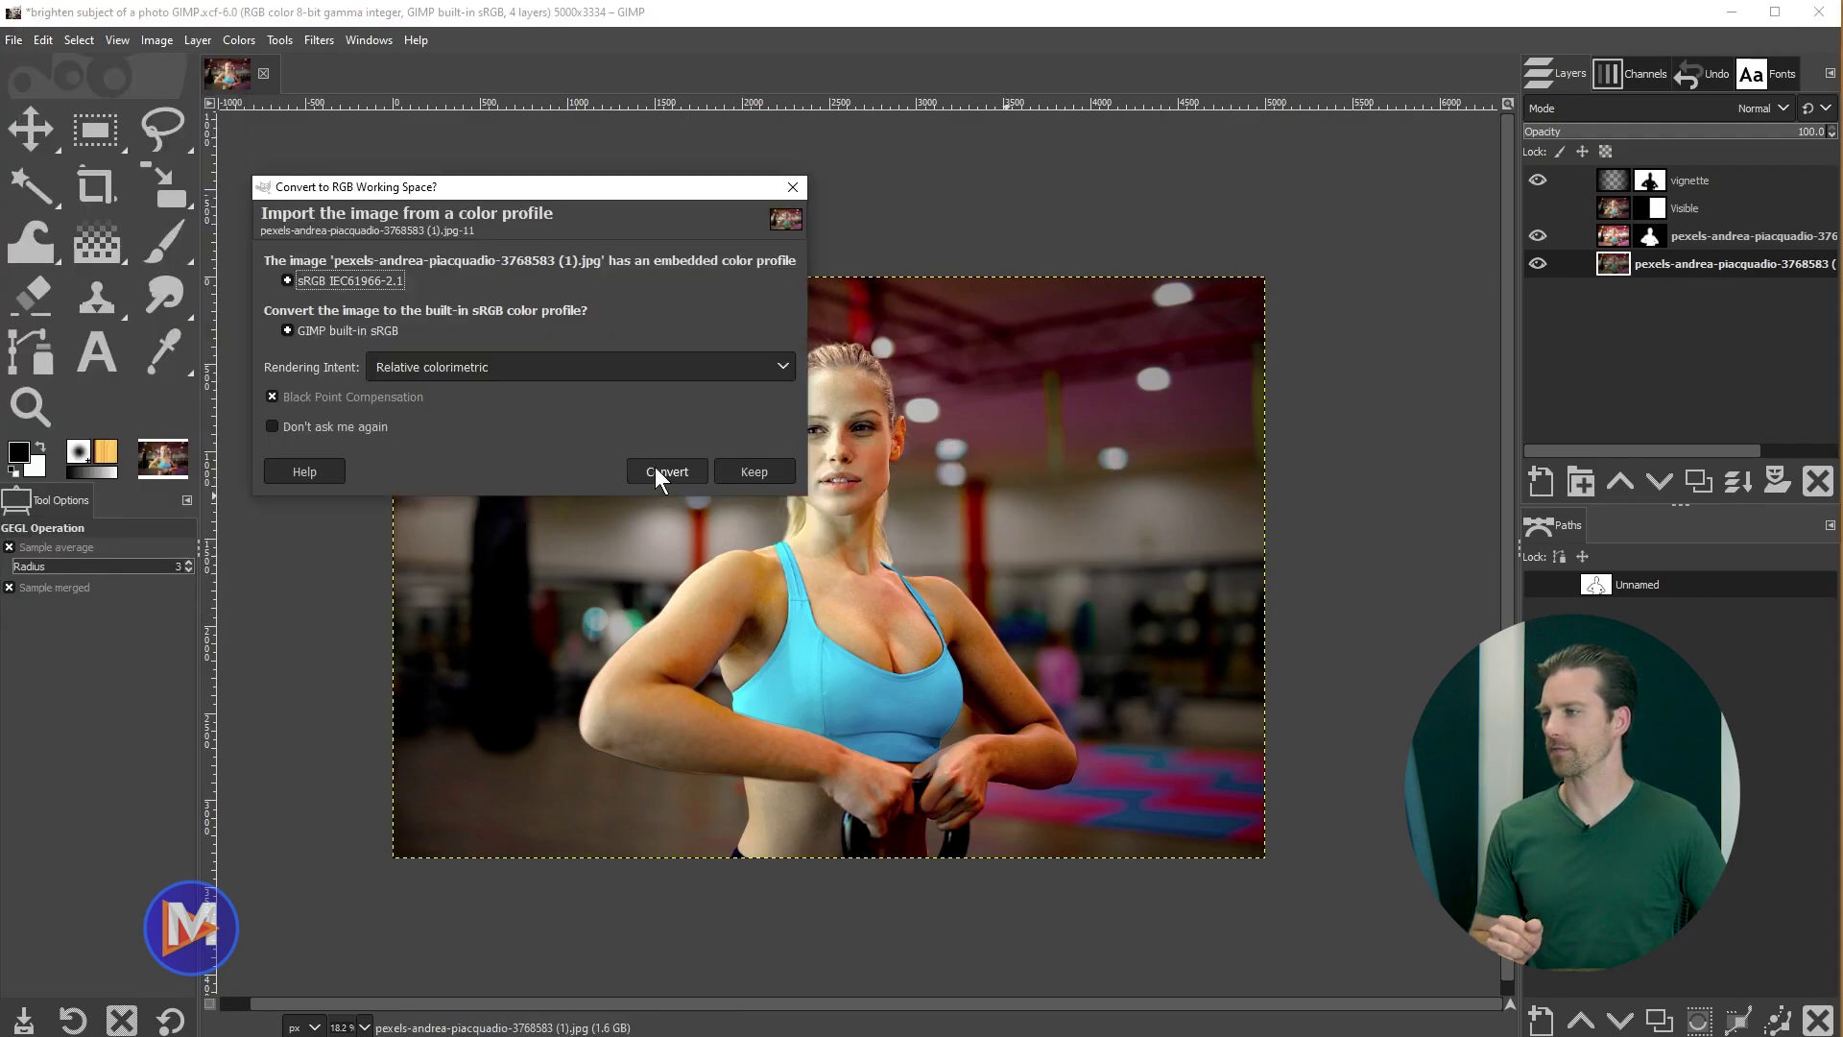
click(684, 467)
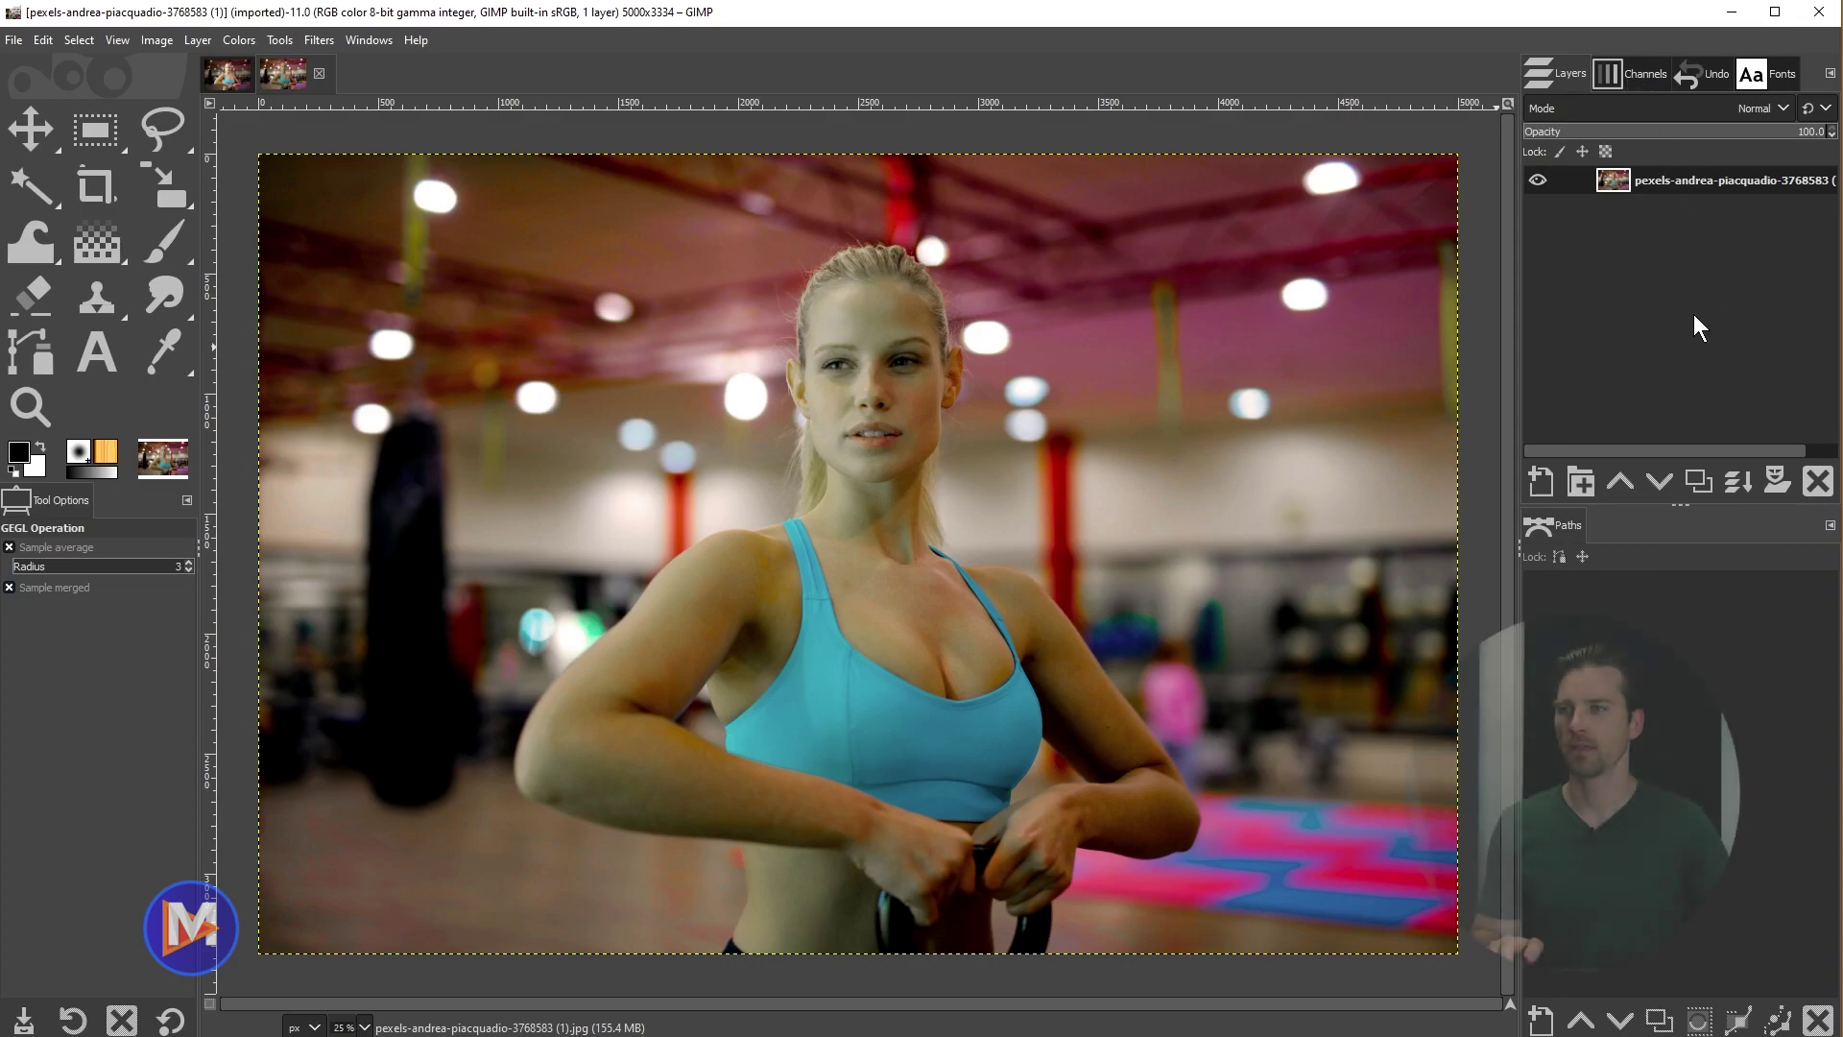
Step: Rename the photo's layer as Original
double_click(1690, 179)
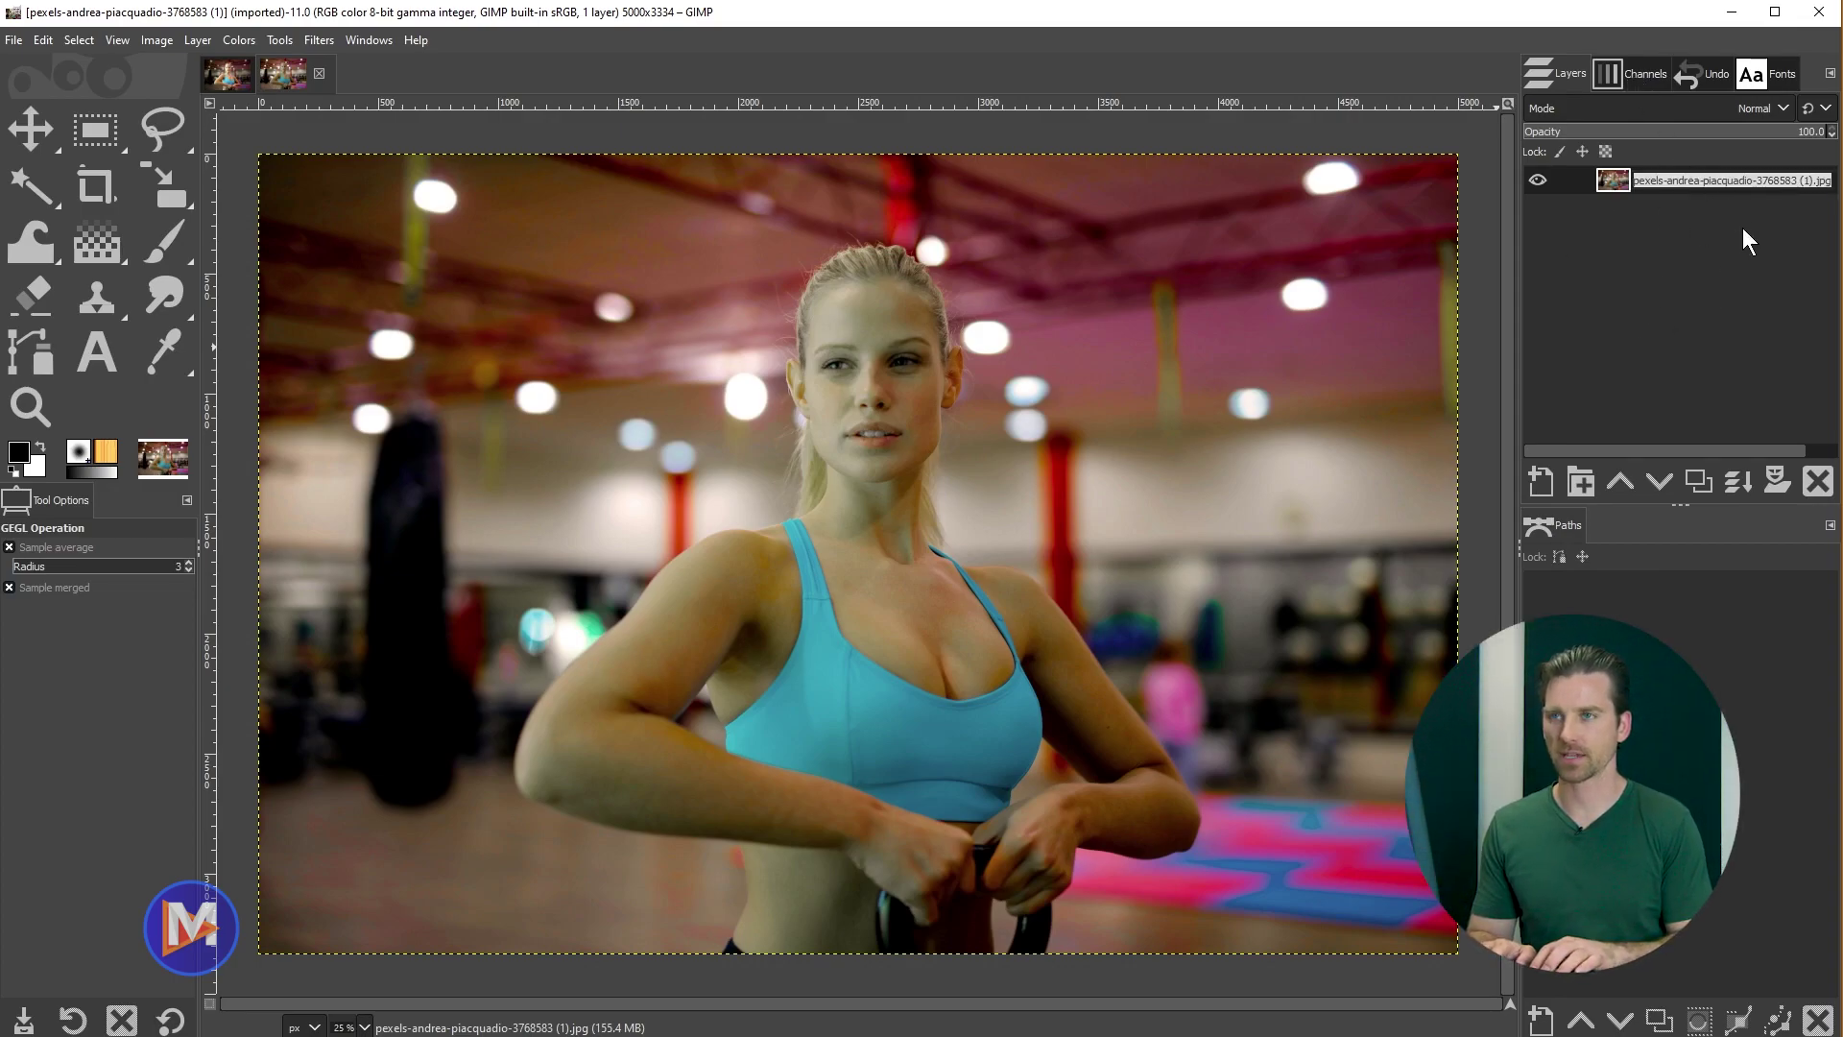
text(Original)
key(Return)
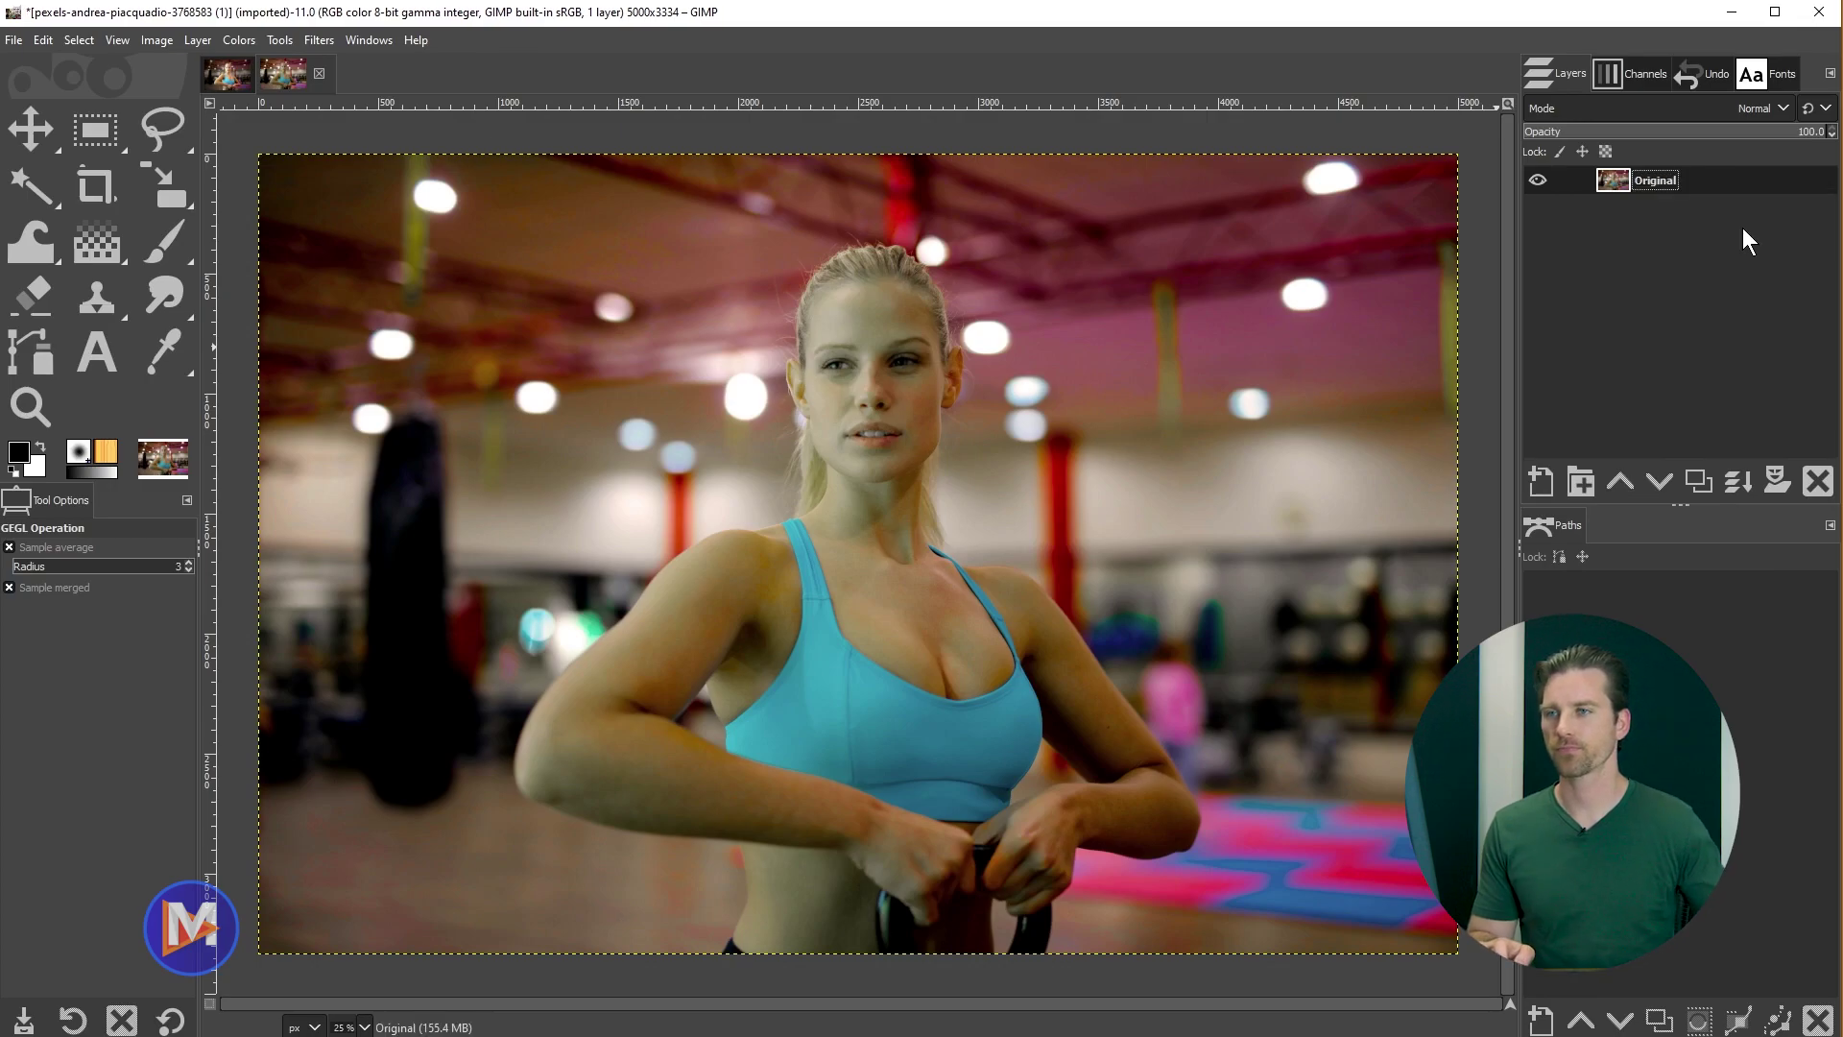
Step: Duplicate the Original layer and name the duplicate Brightened Copy
click(1695, 480)
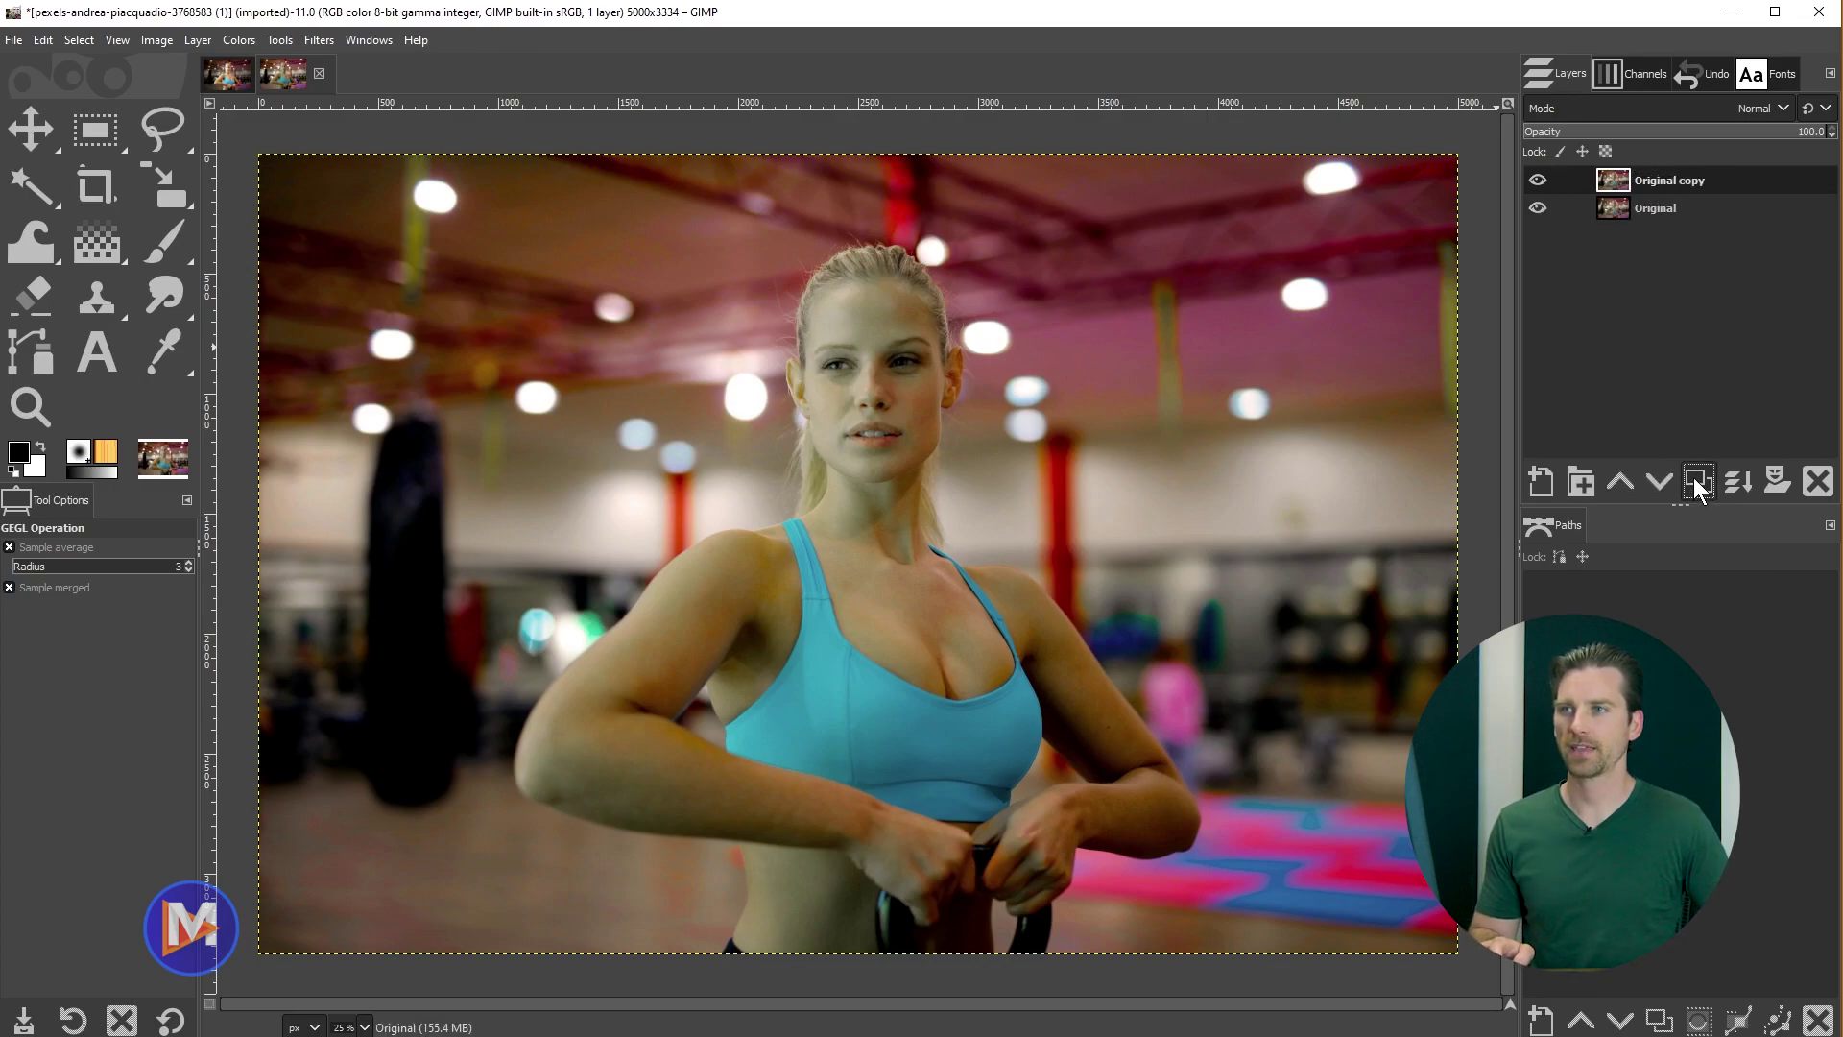
double_click(1667, 182)
text(Brightened Copy)
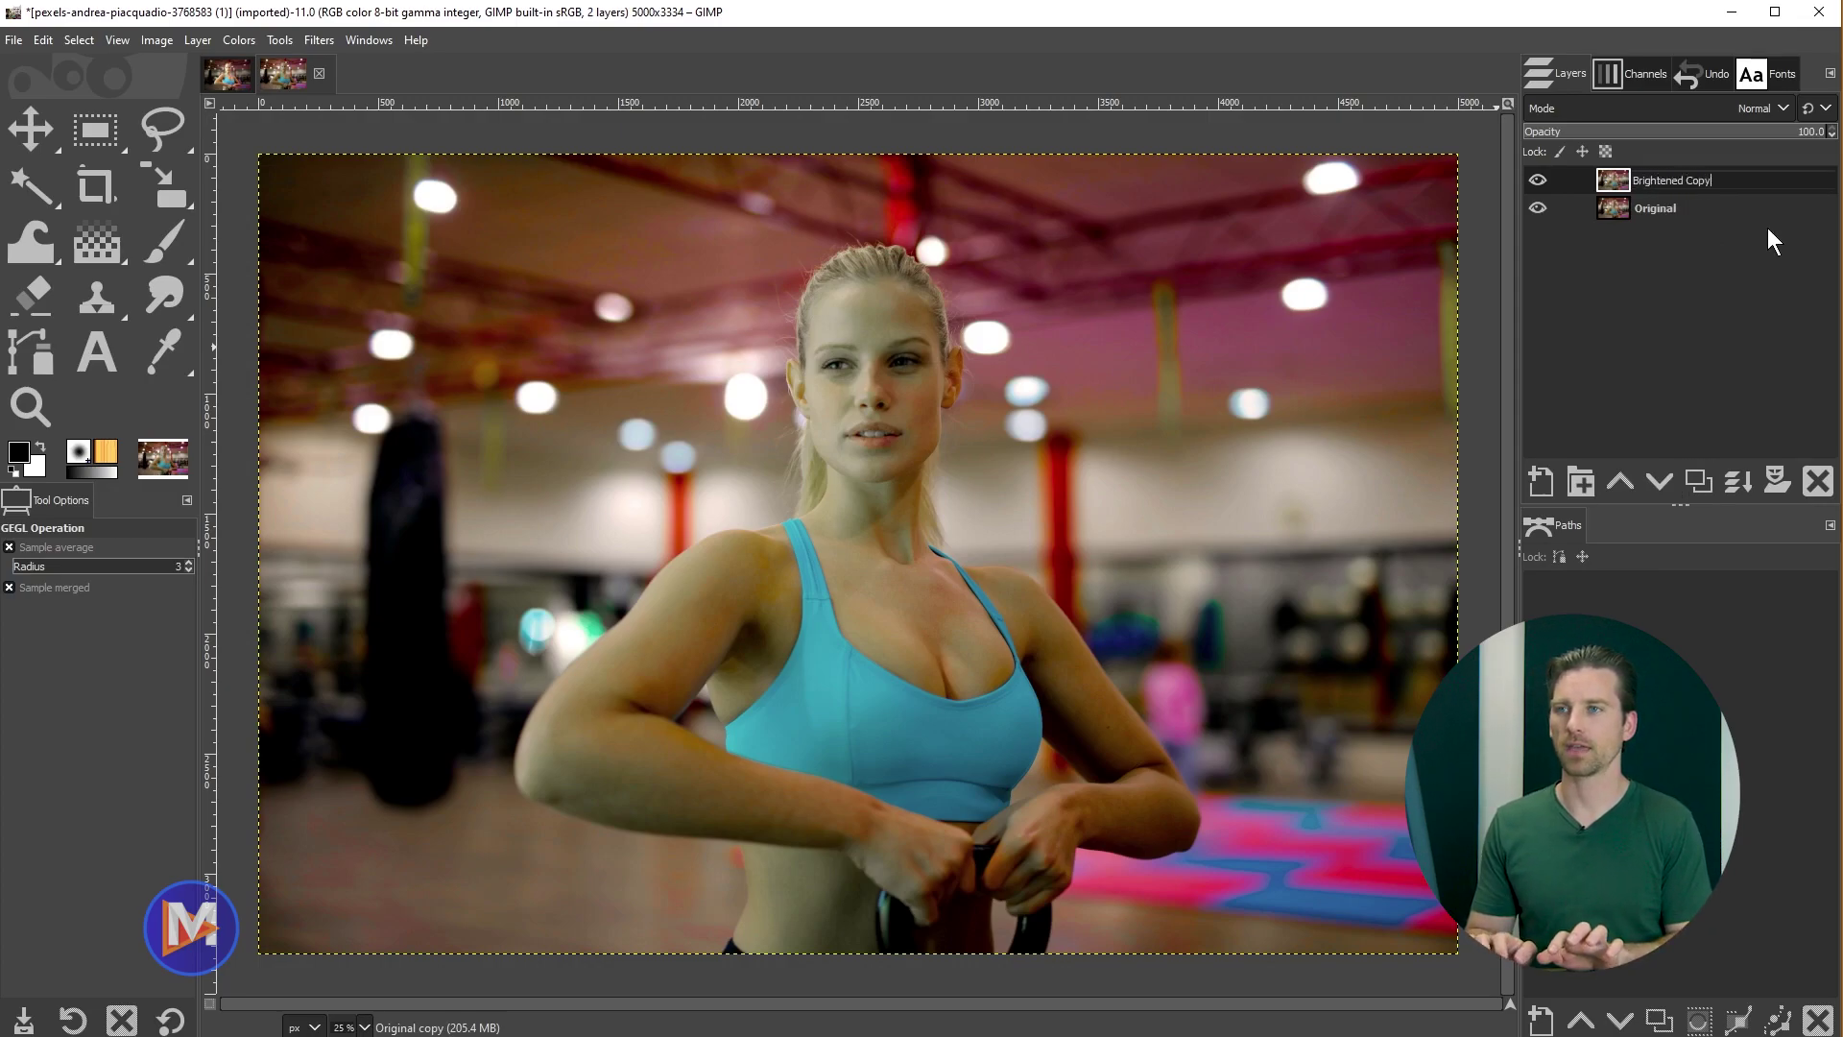
key(Return)
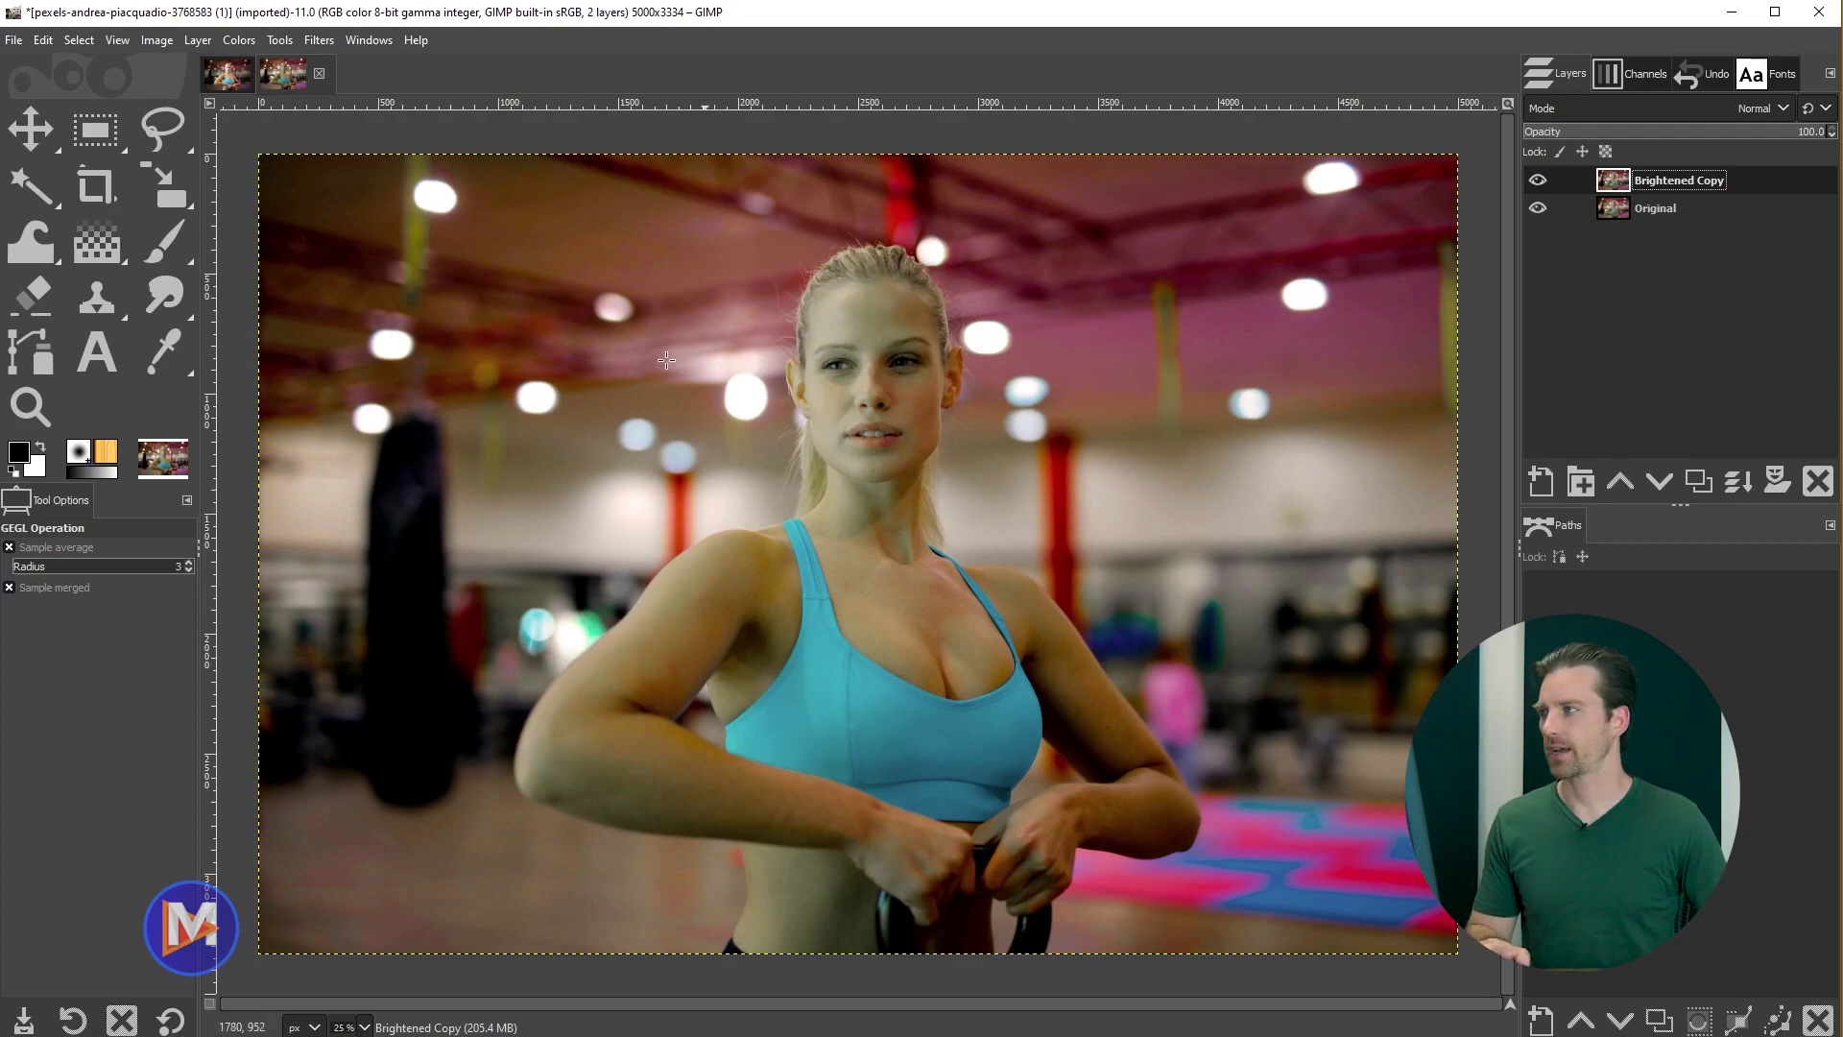
Step: Start an Exposure adjustment on the Brightened Copy layer and set its exposure to 1.000
click(239, 40)
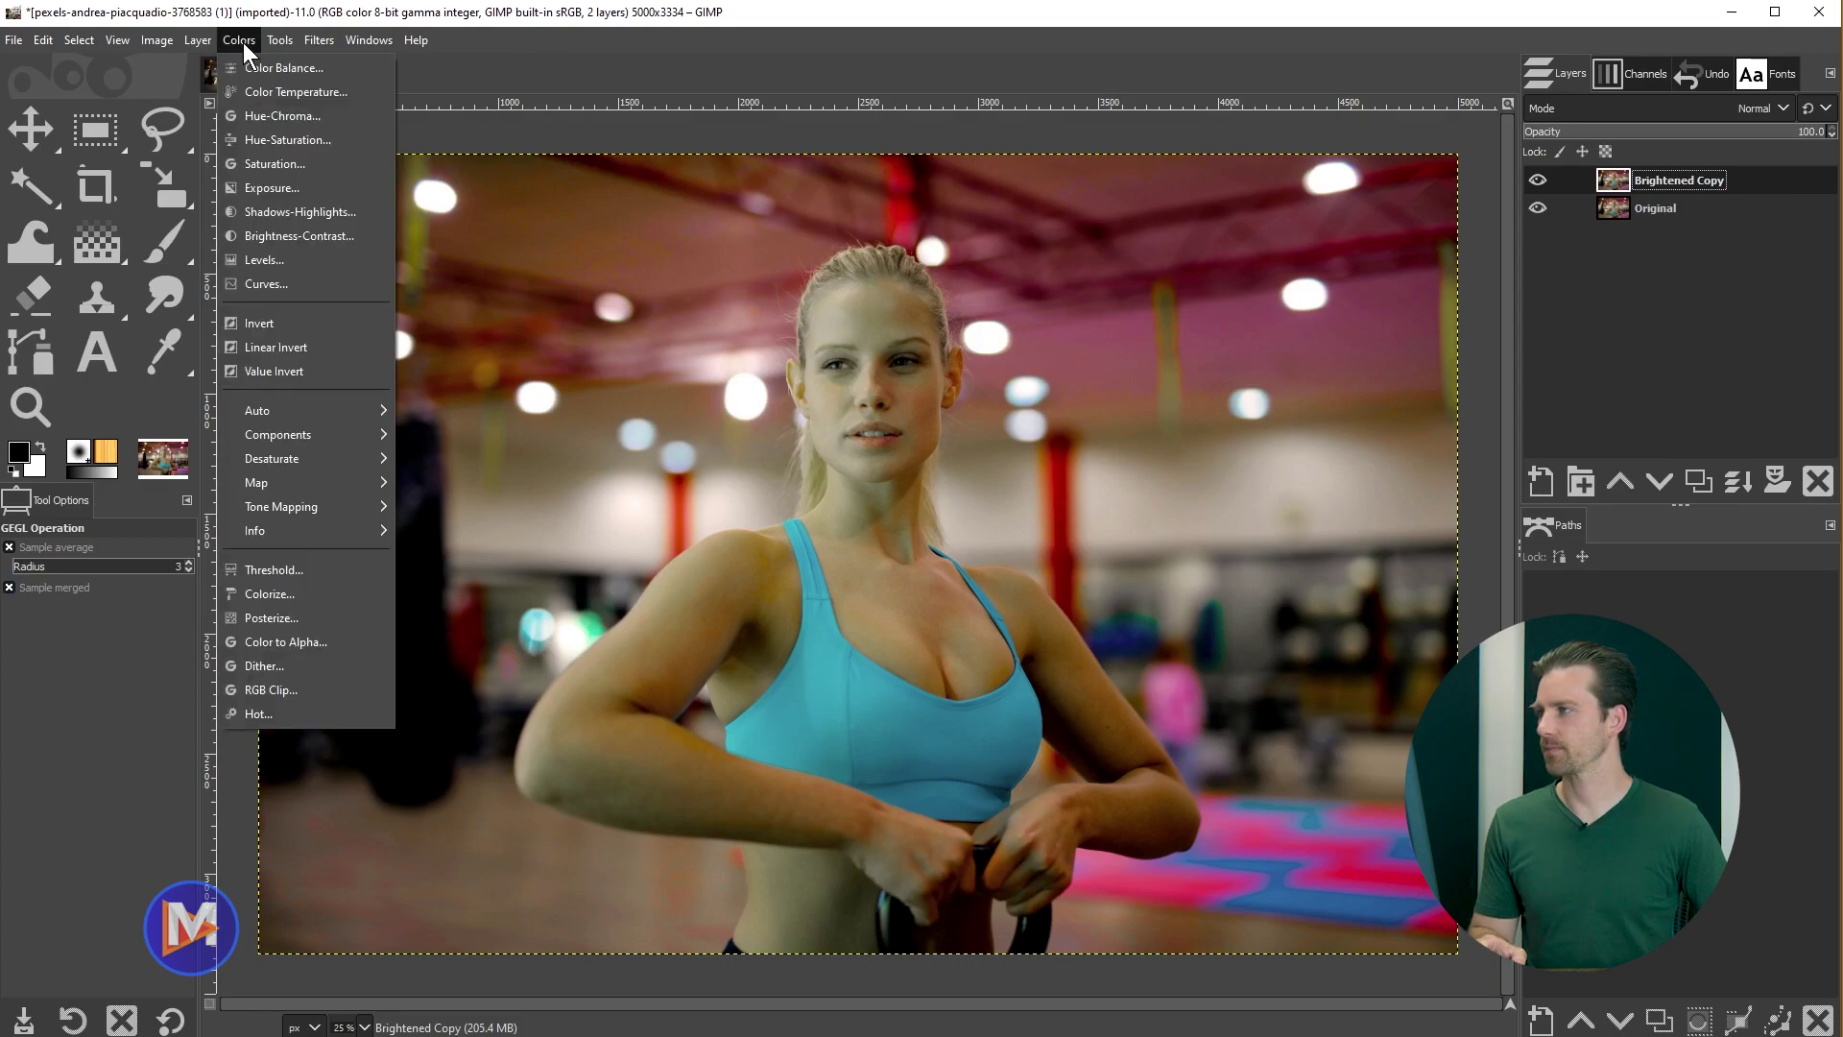
click(273, 189)
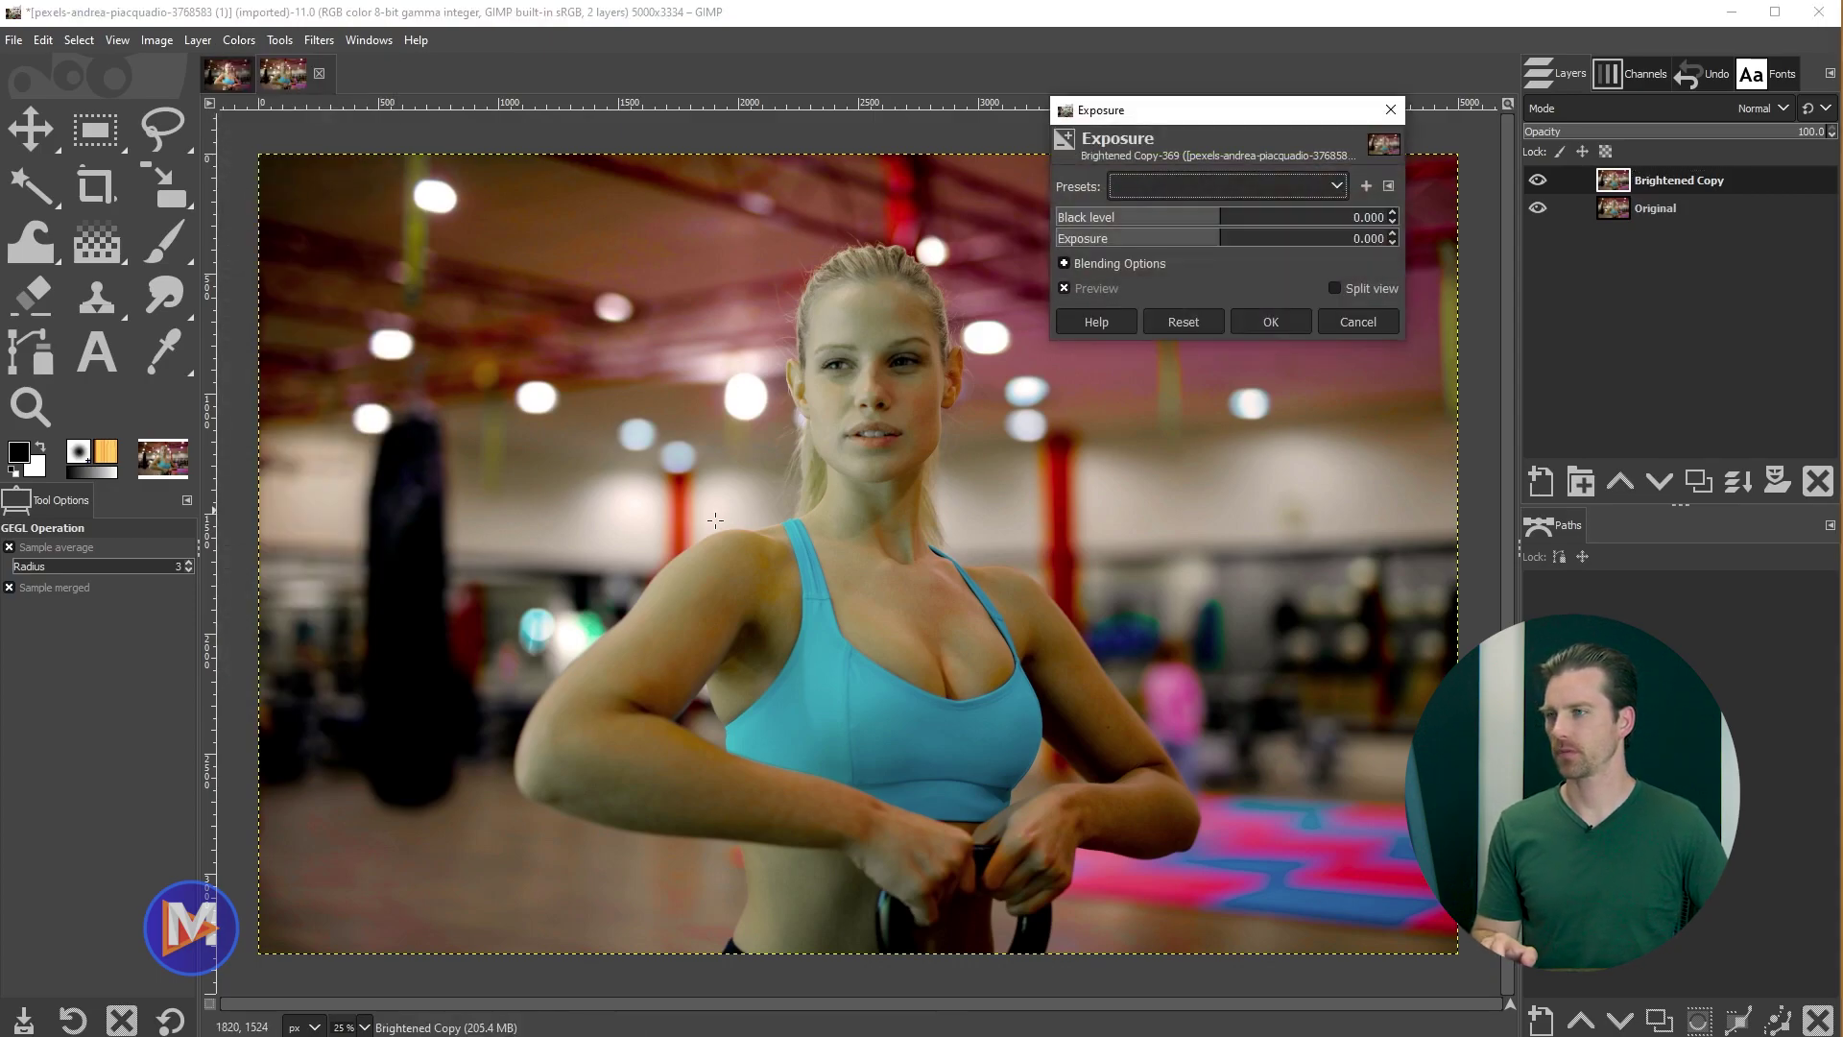
click(1228, 238)
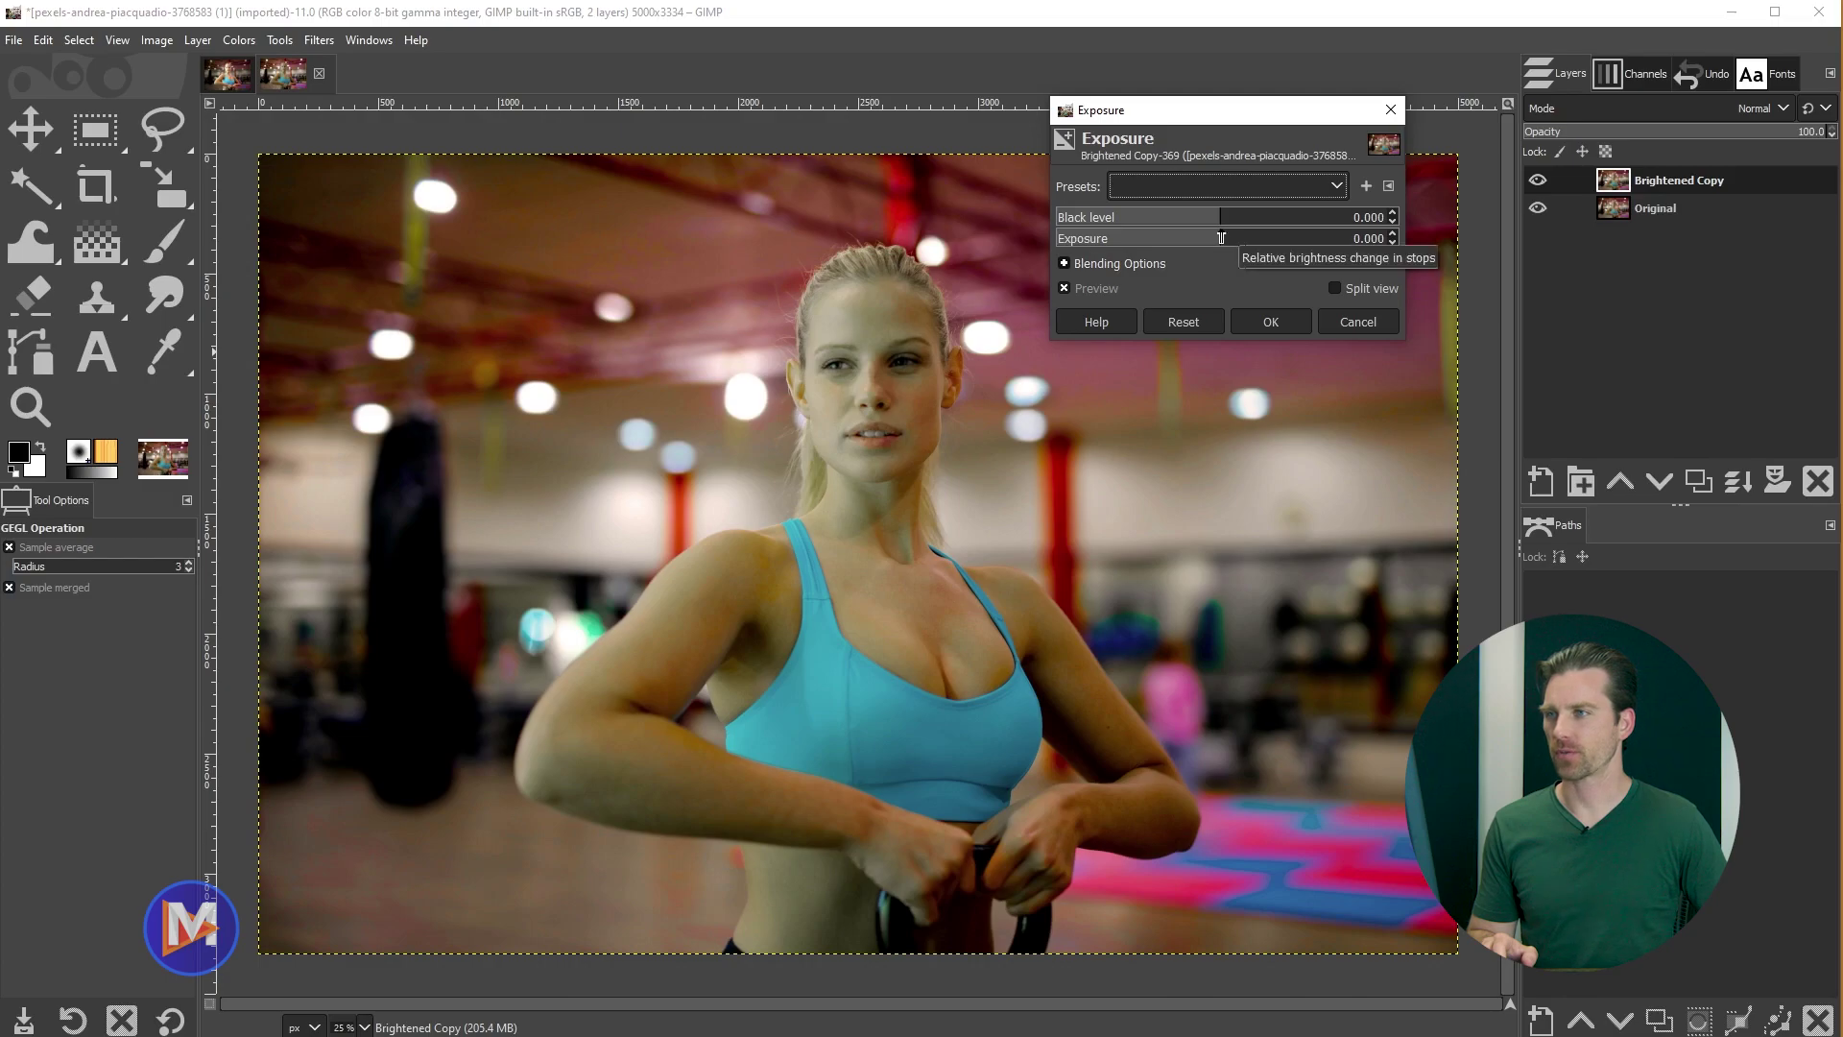
mouse_move(1228, 238)
mouse_down()
mouse_move(1267, 240)
mouse_move(1244, 241)
mouse_up()
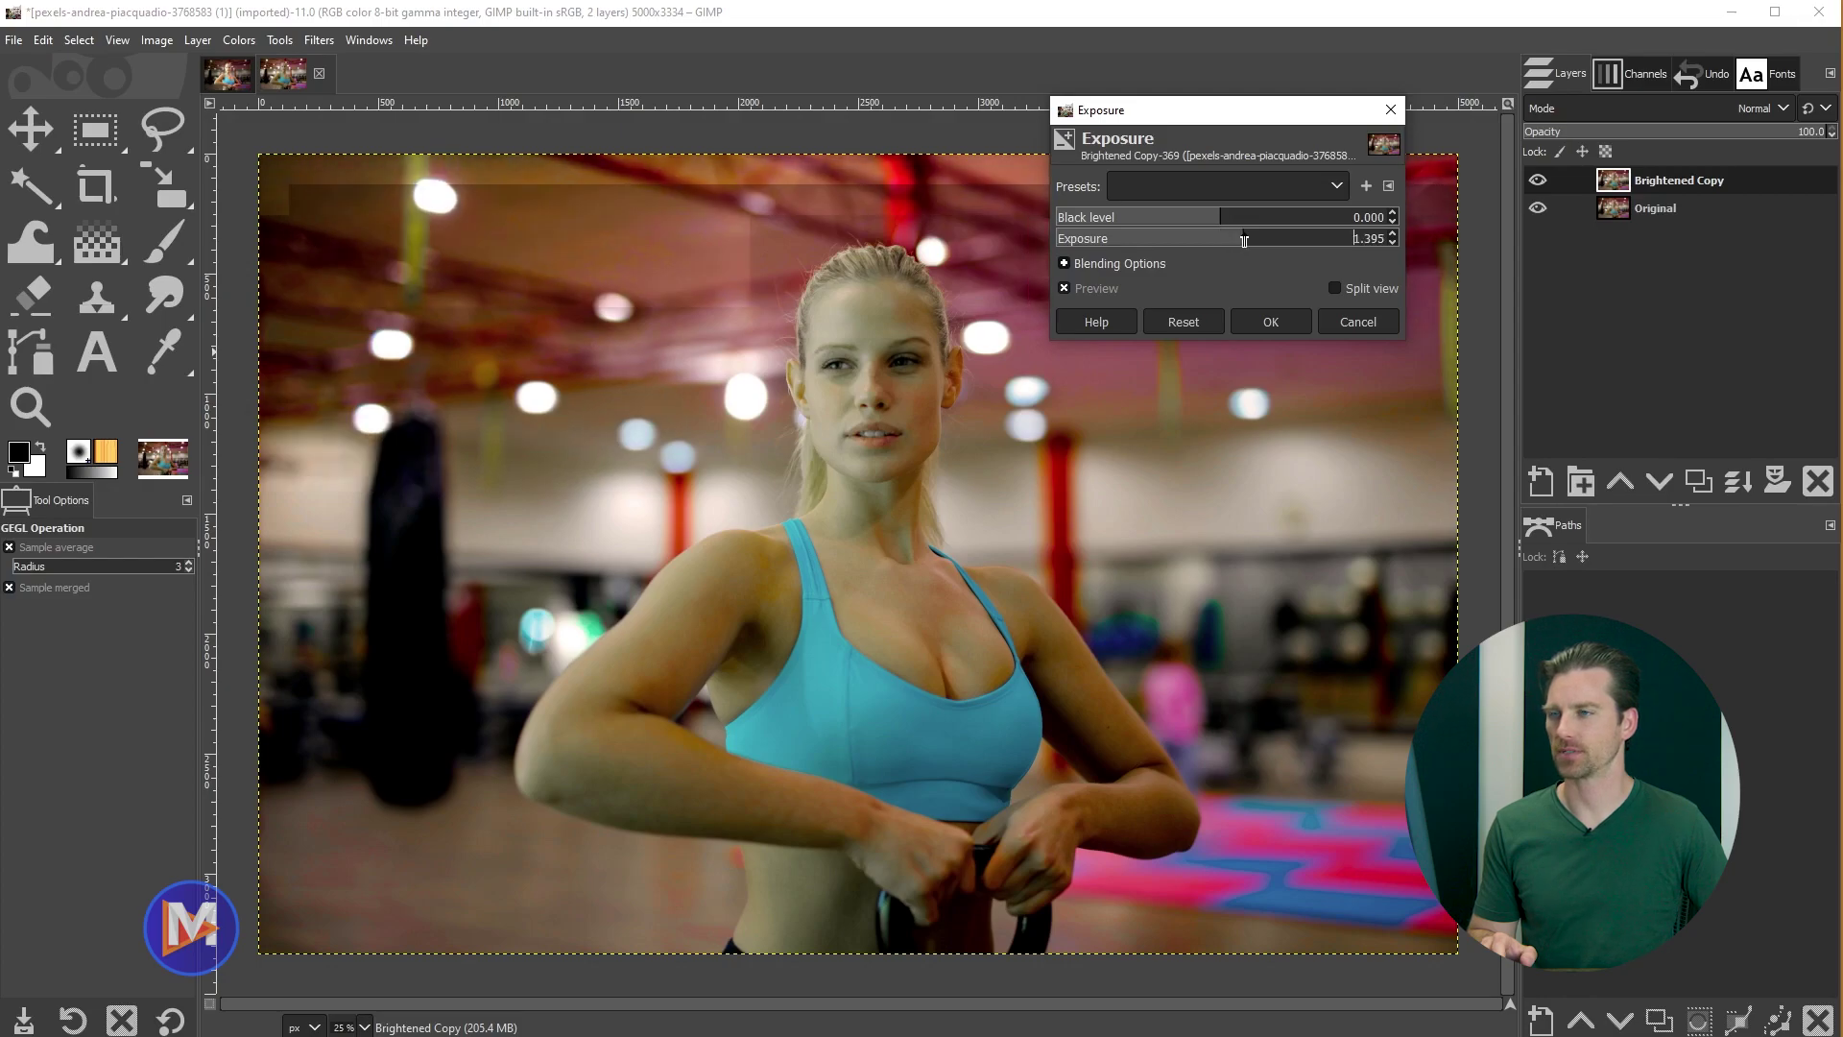
drag(1244, 241, 1240, 239)
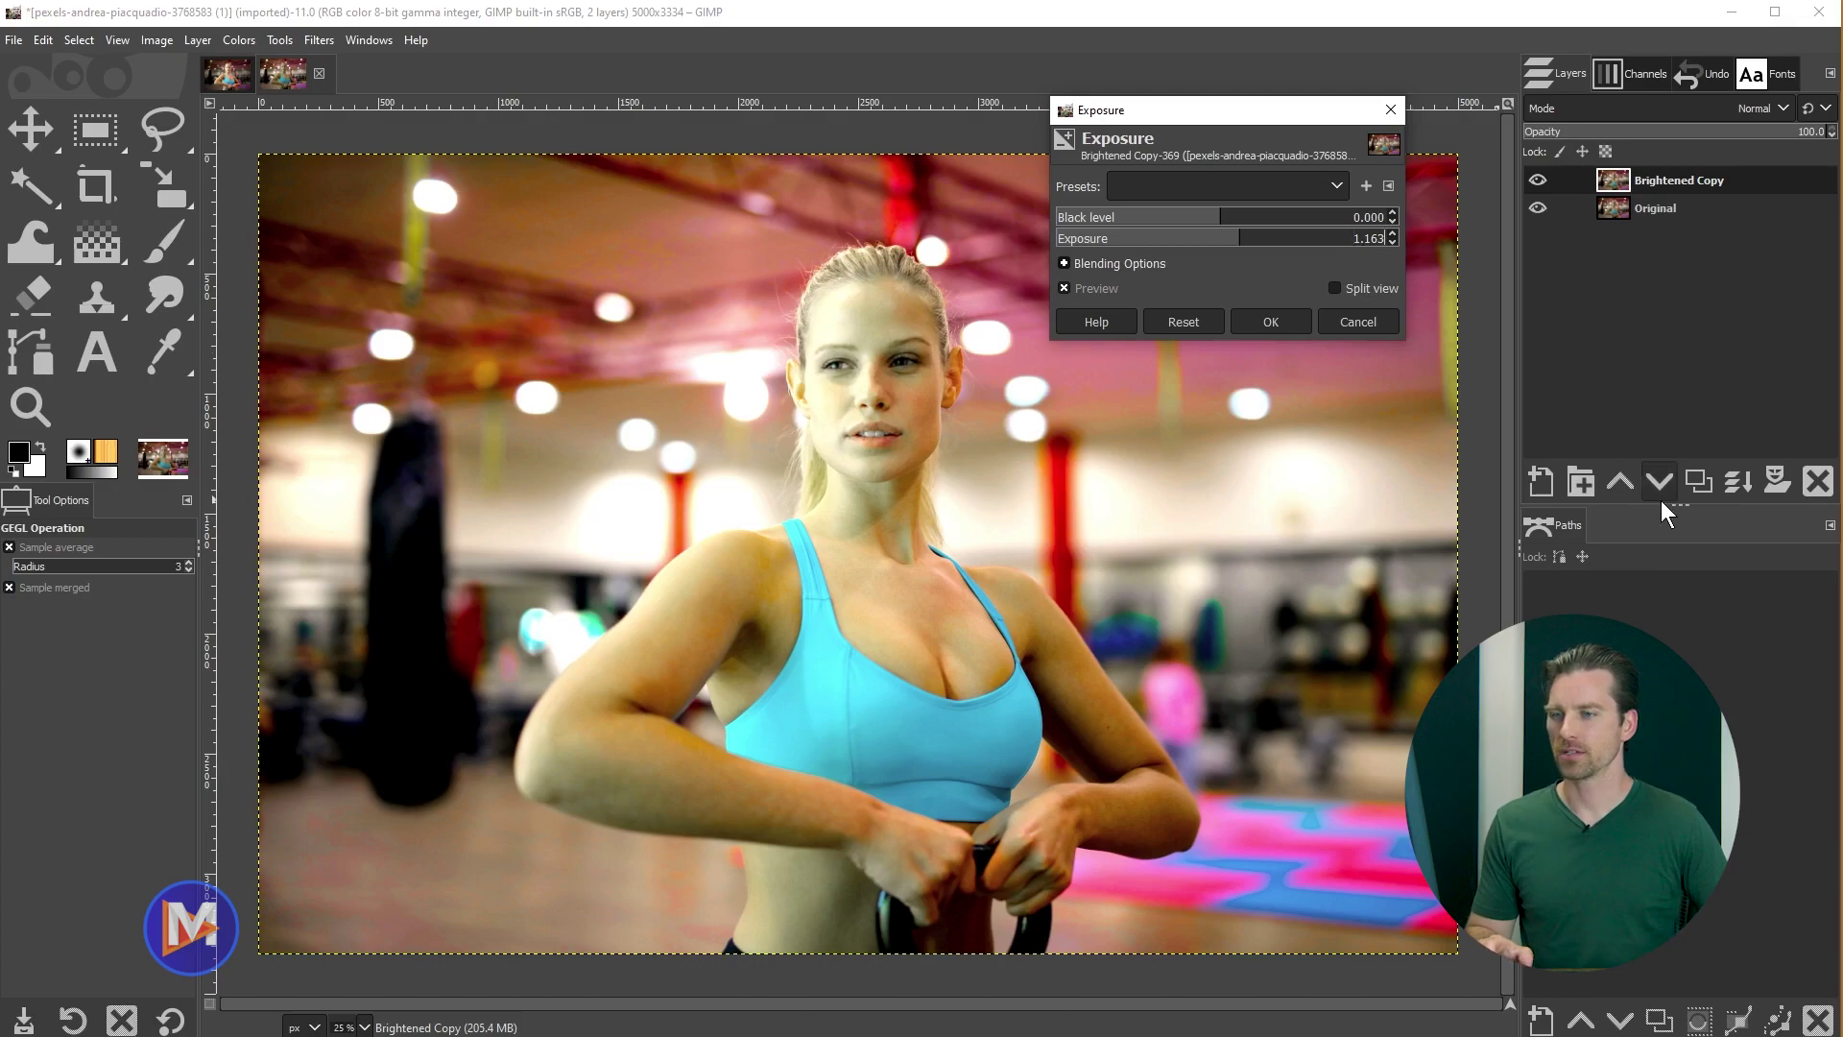
key(BackSpace)
key(BackSpace)
key(BackSpace)
key(BackSpace)
key(Tab)
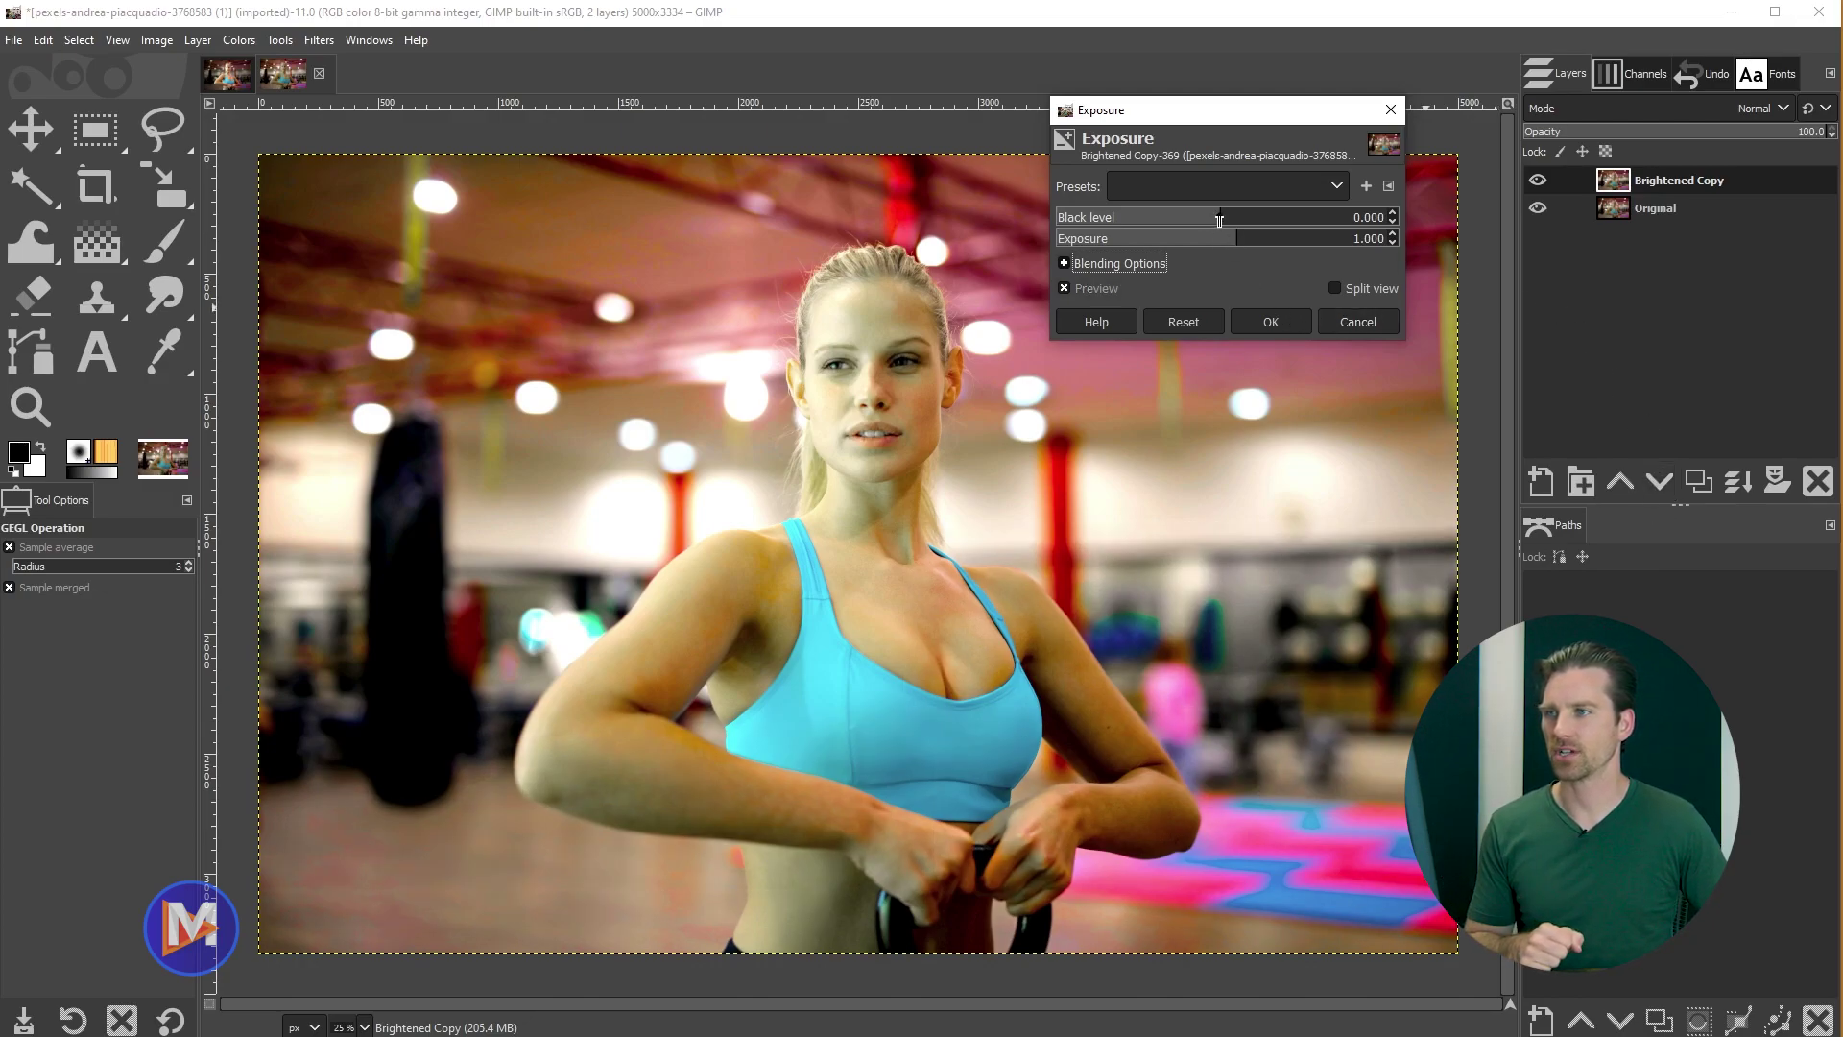
Step: Try other black levels, apply the Exposure adjustment with black level 0.000, and compare the photo with Brightened Copy hidden and shown
drag(1228, 217, 1201, 218)
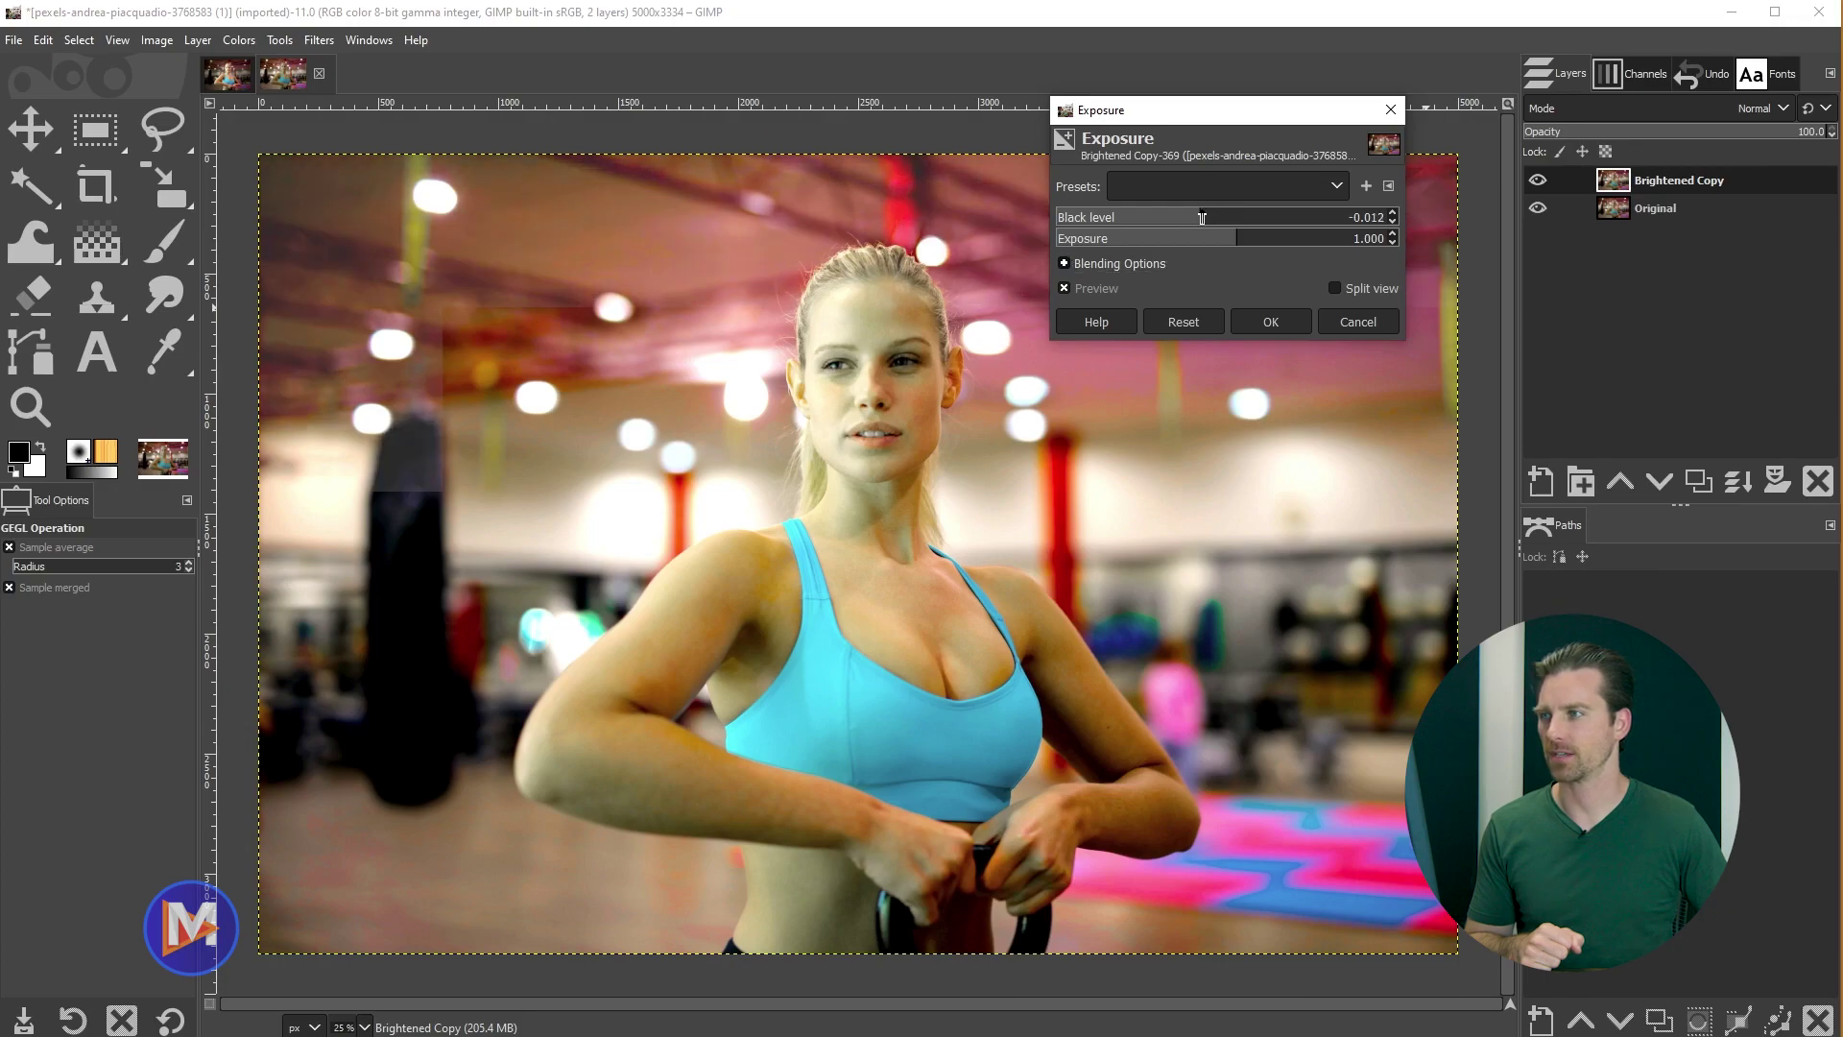
drag(1201, 218, 1222, 218)
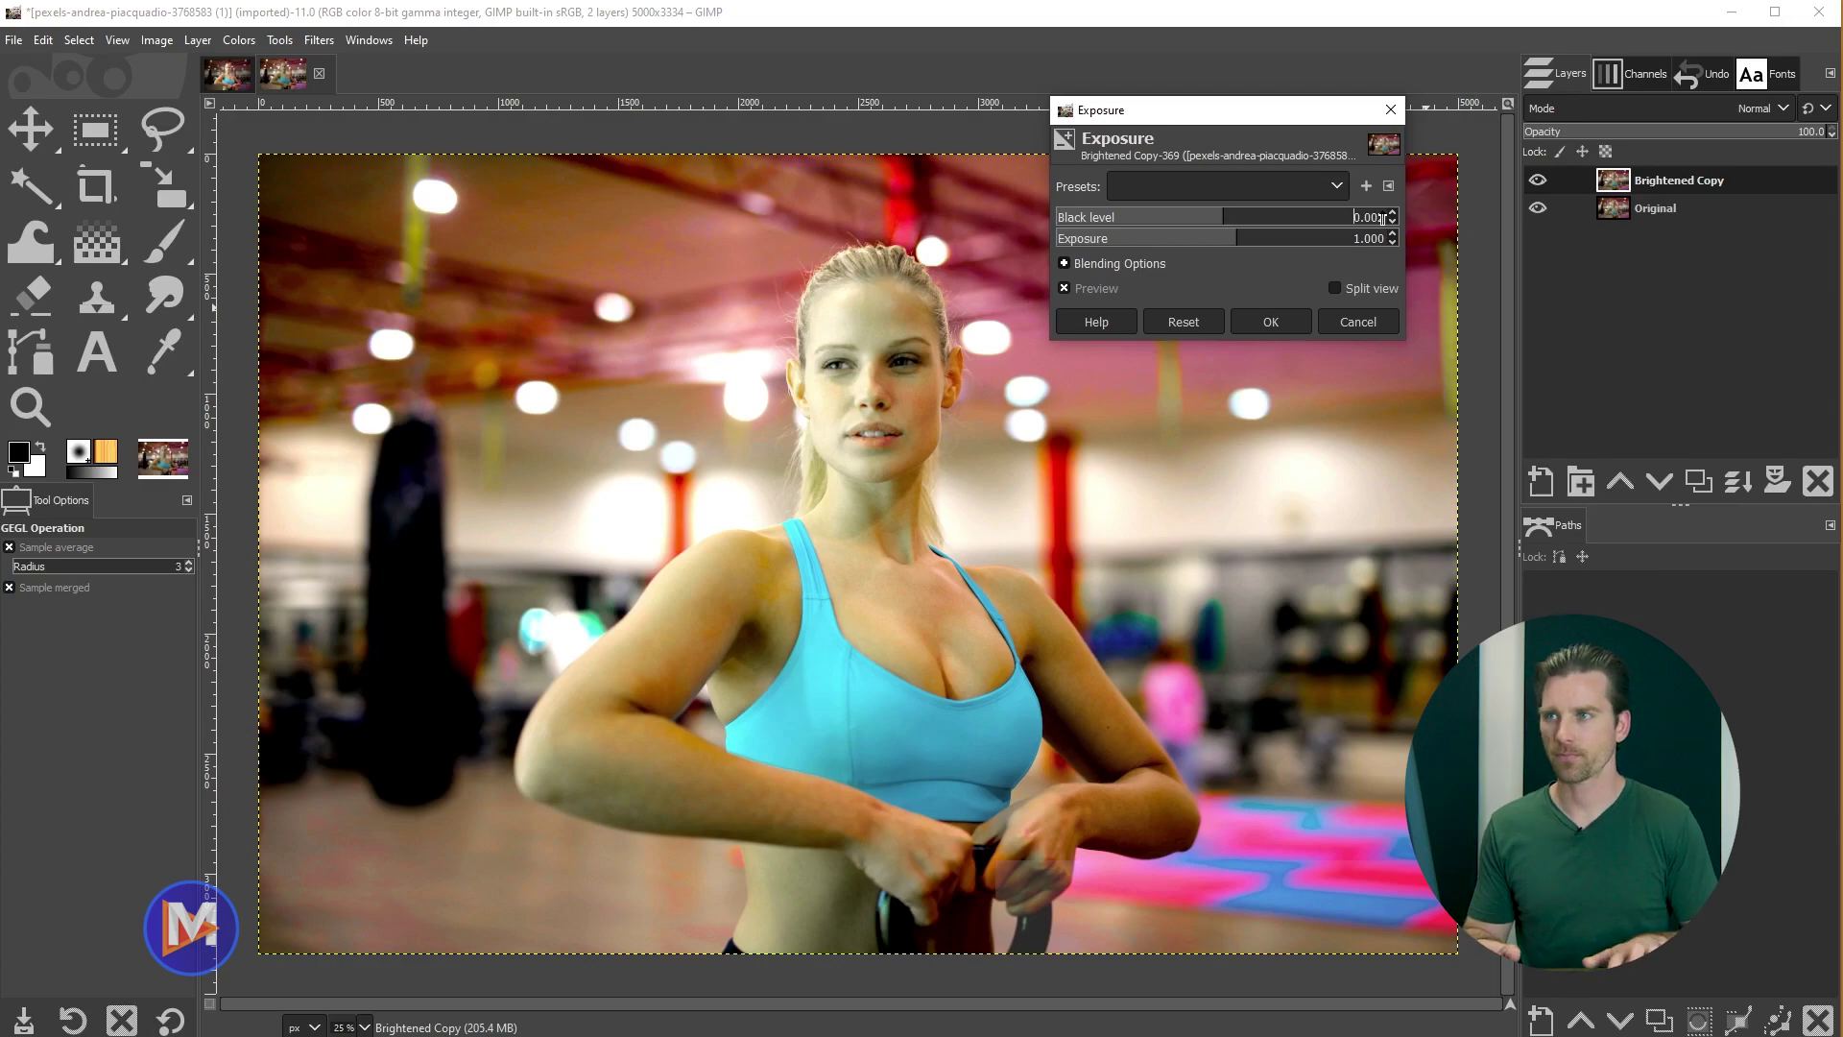
key(Tab)
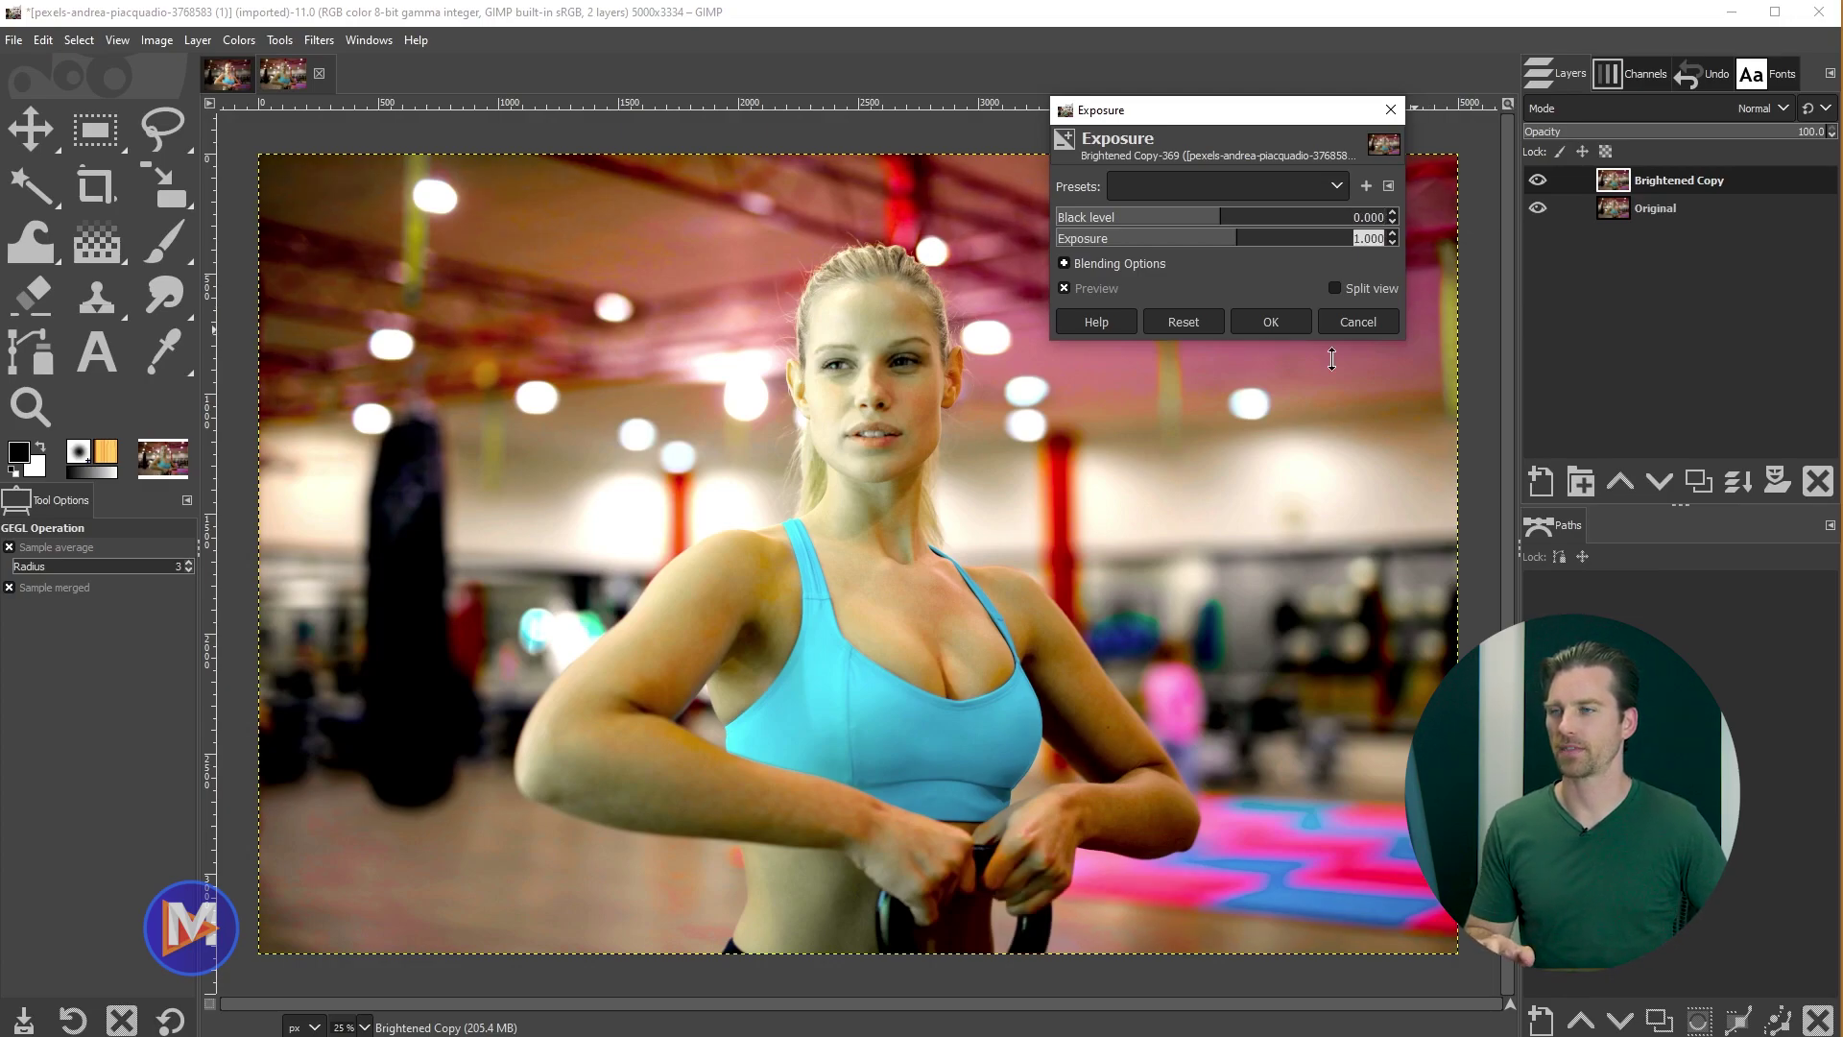
click(1281, 323)
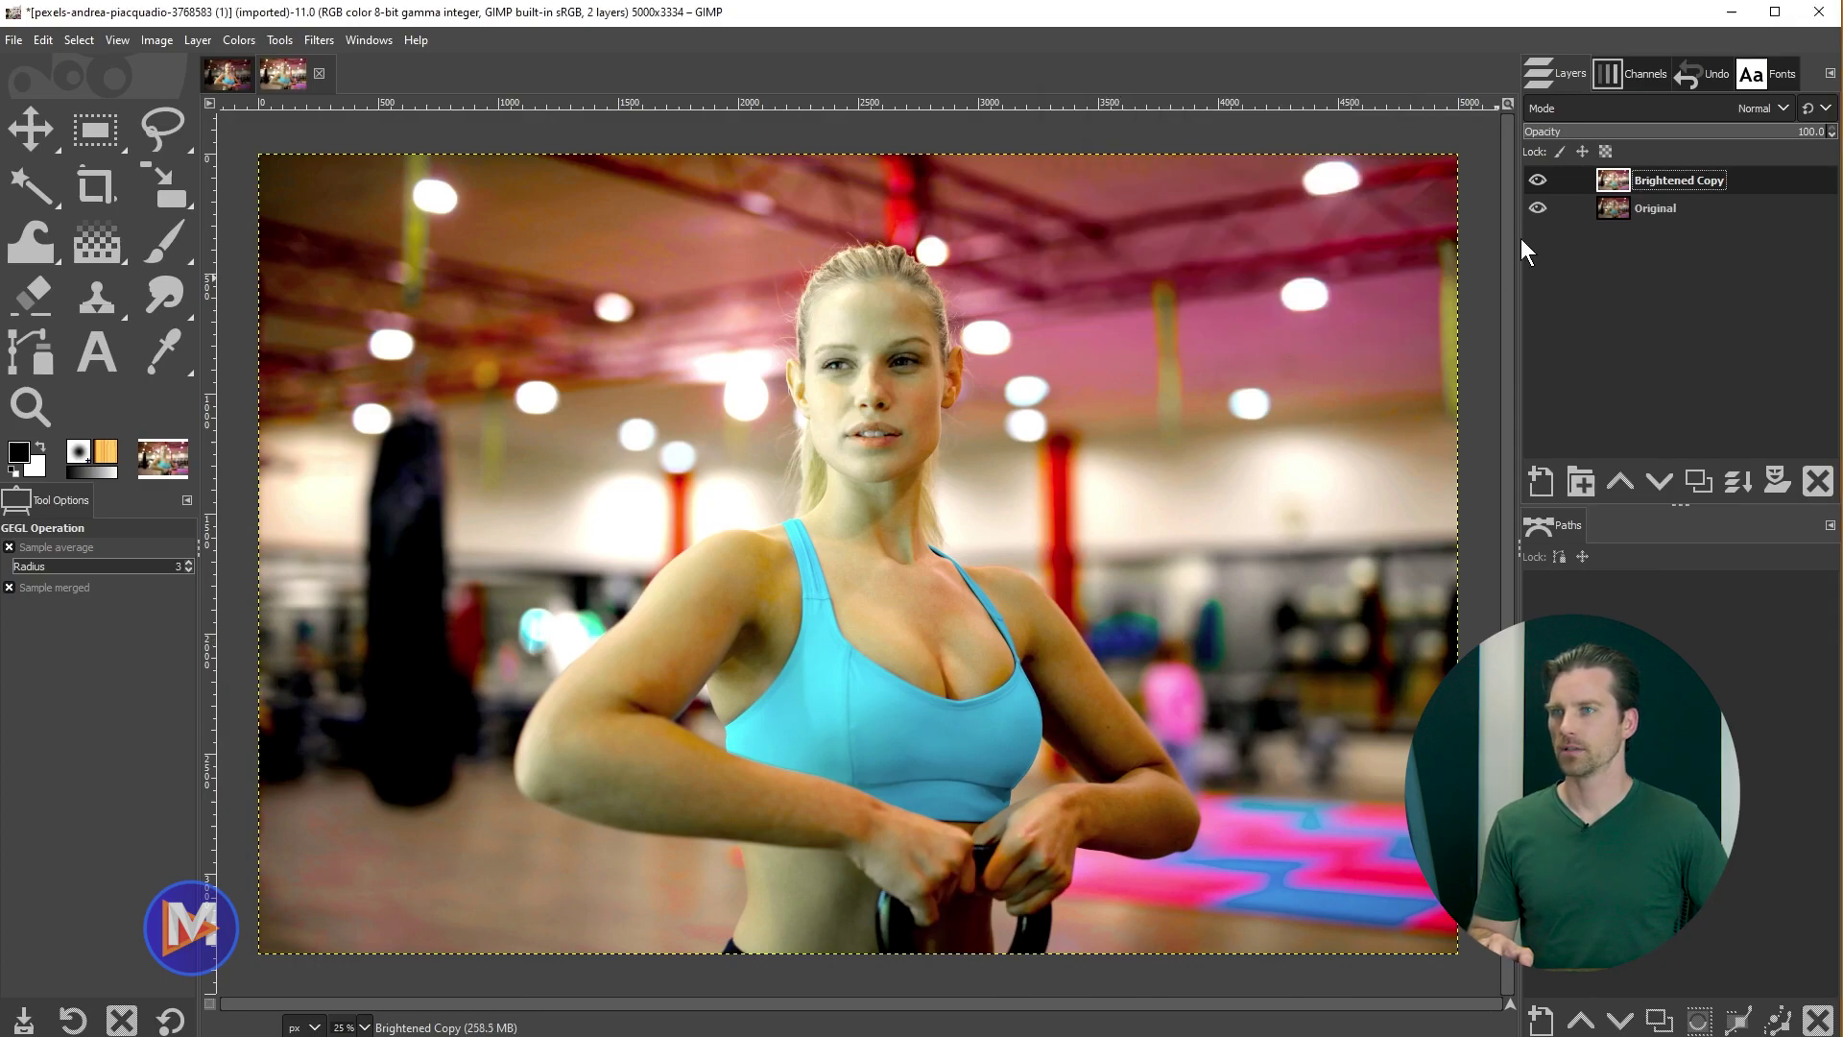
click(1538, 179)
click(1539, 179)
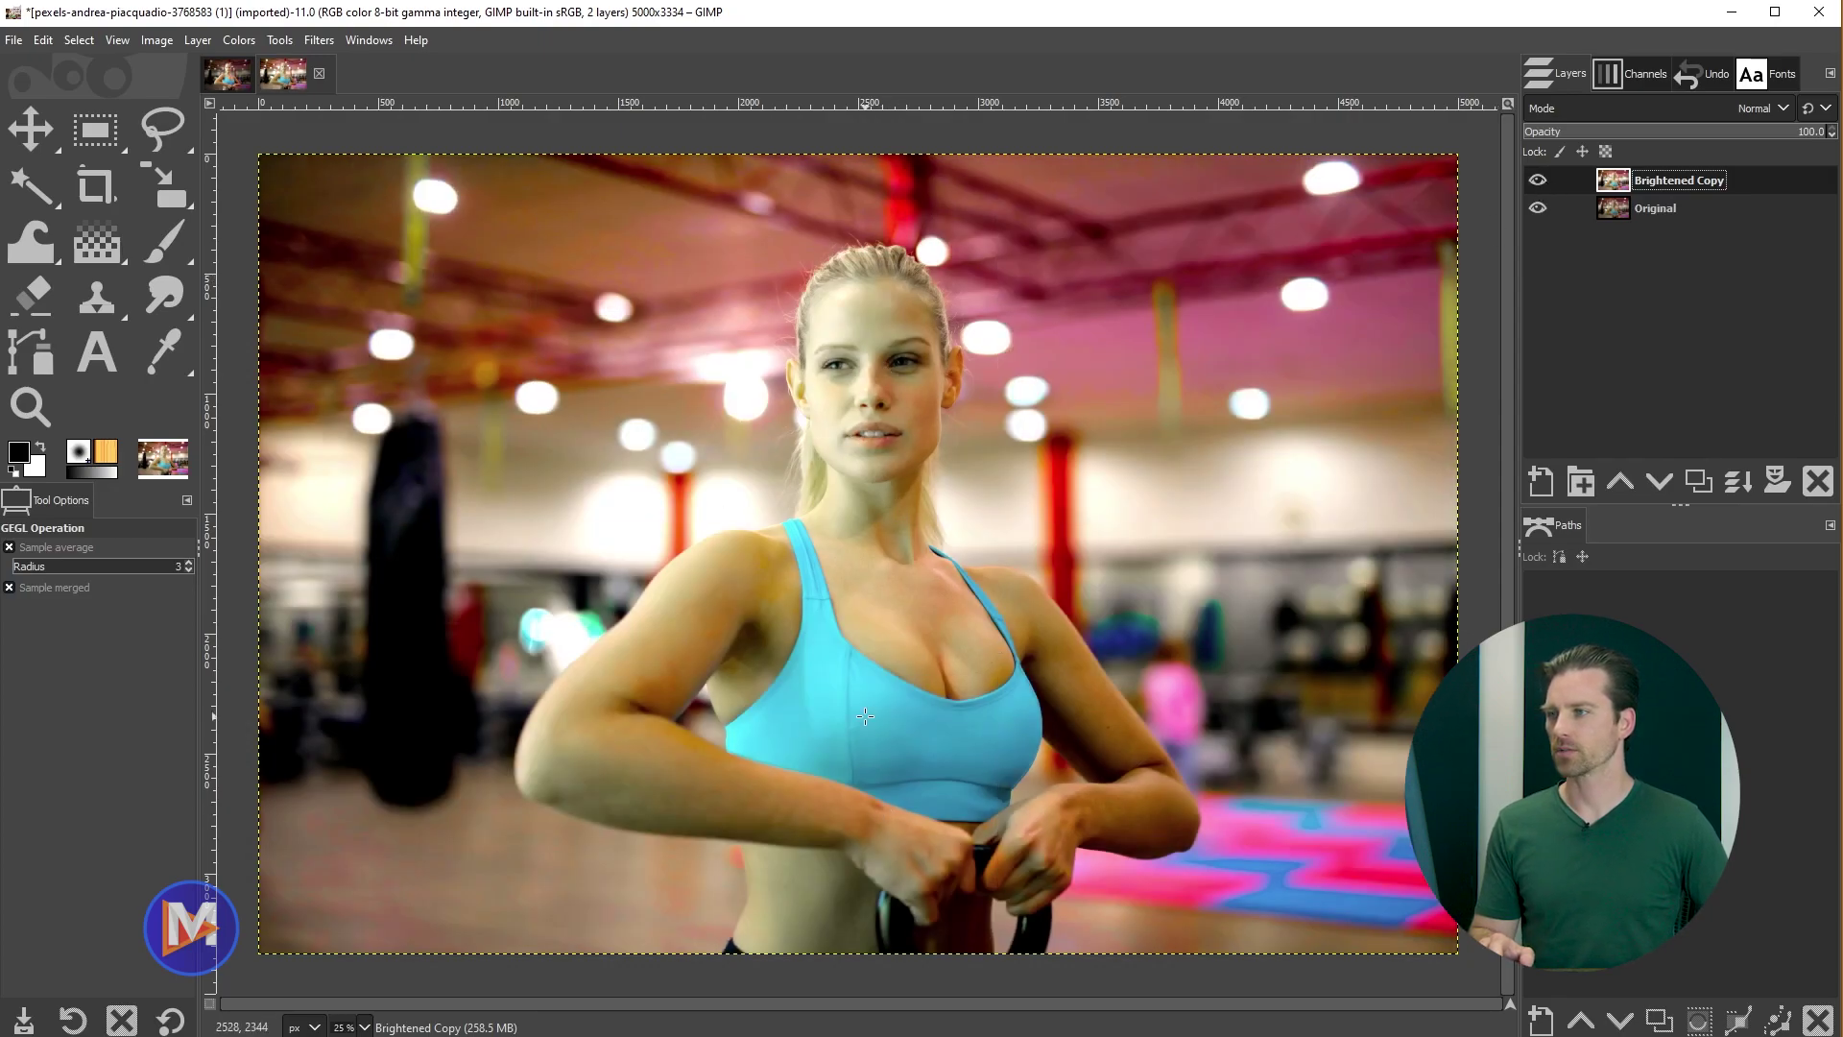
Step: Start a path just below the photo's lower edge at the woman's waistband and trace up the outline of her waist
key(b)
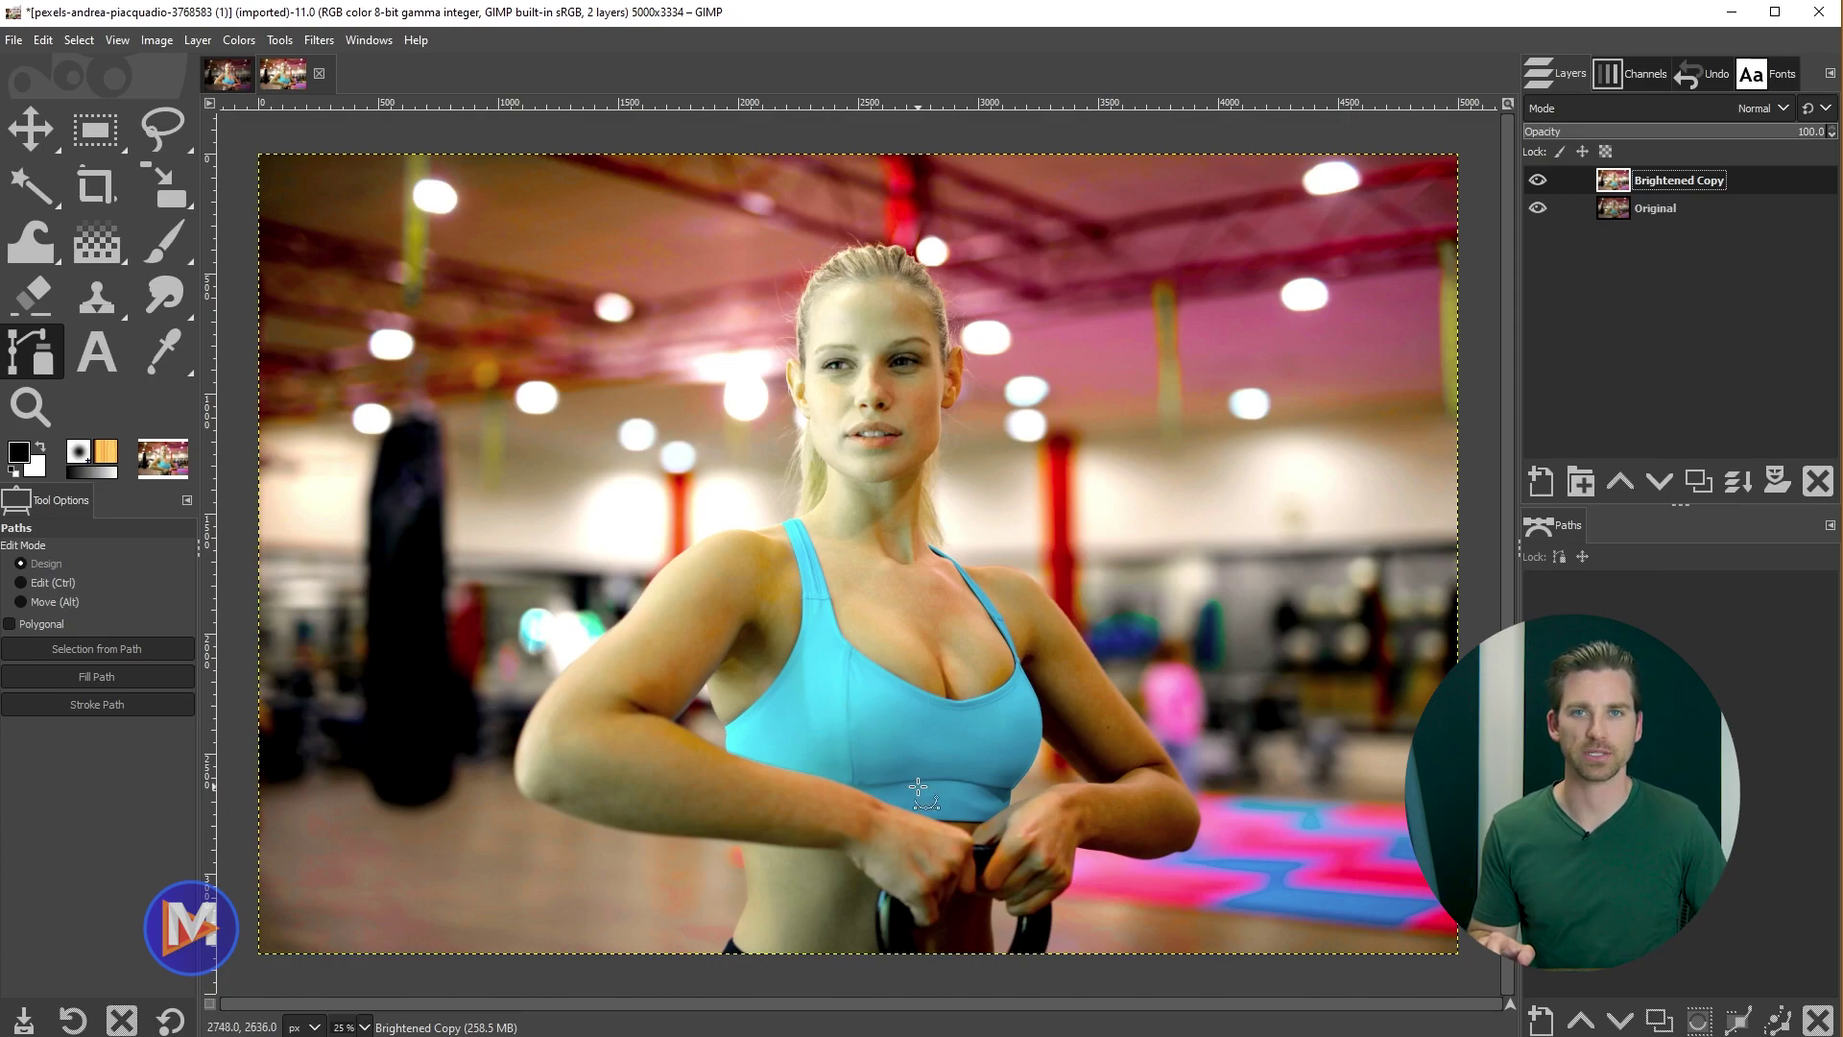
scroll(648, 907, up, 3)
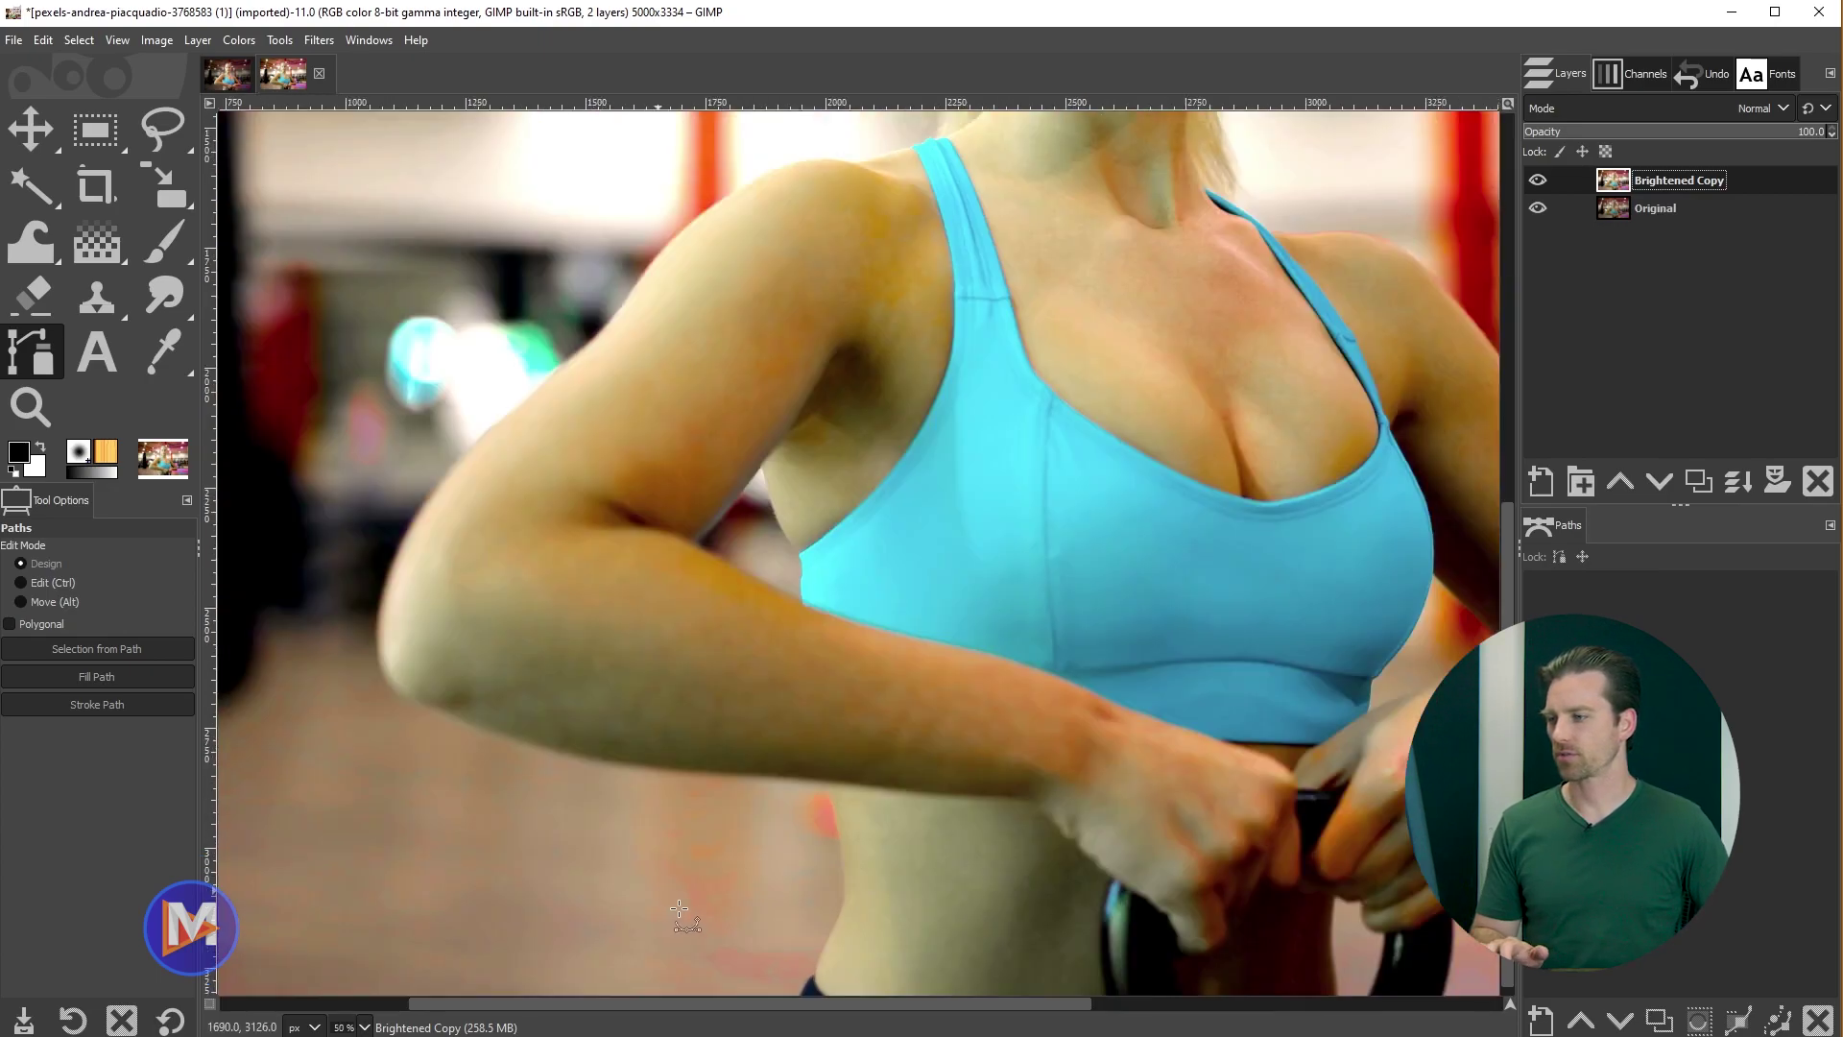
scroll(827, 945, up, 1)
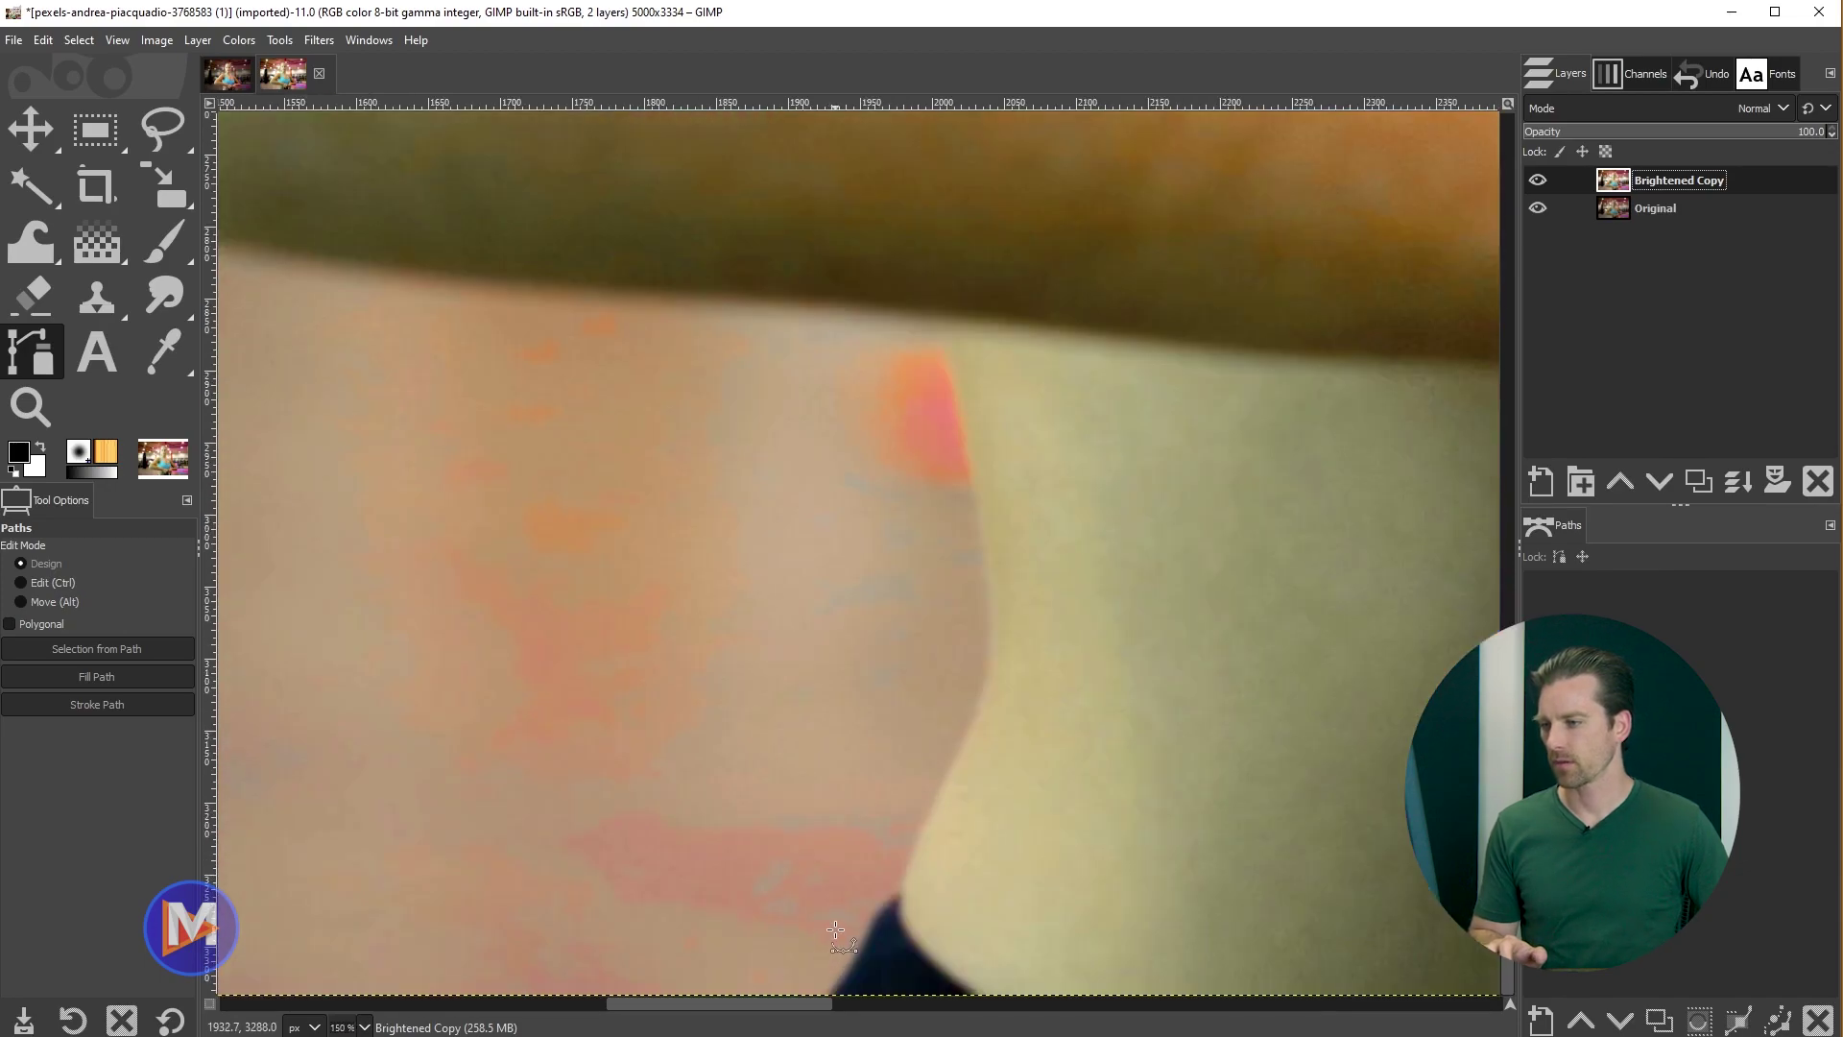
scroll(840, 960, up, 2)
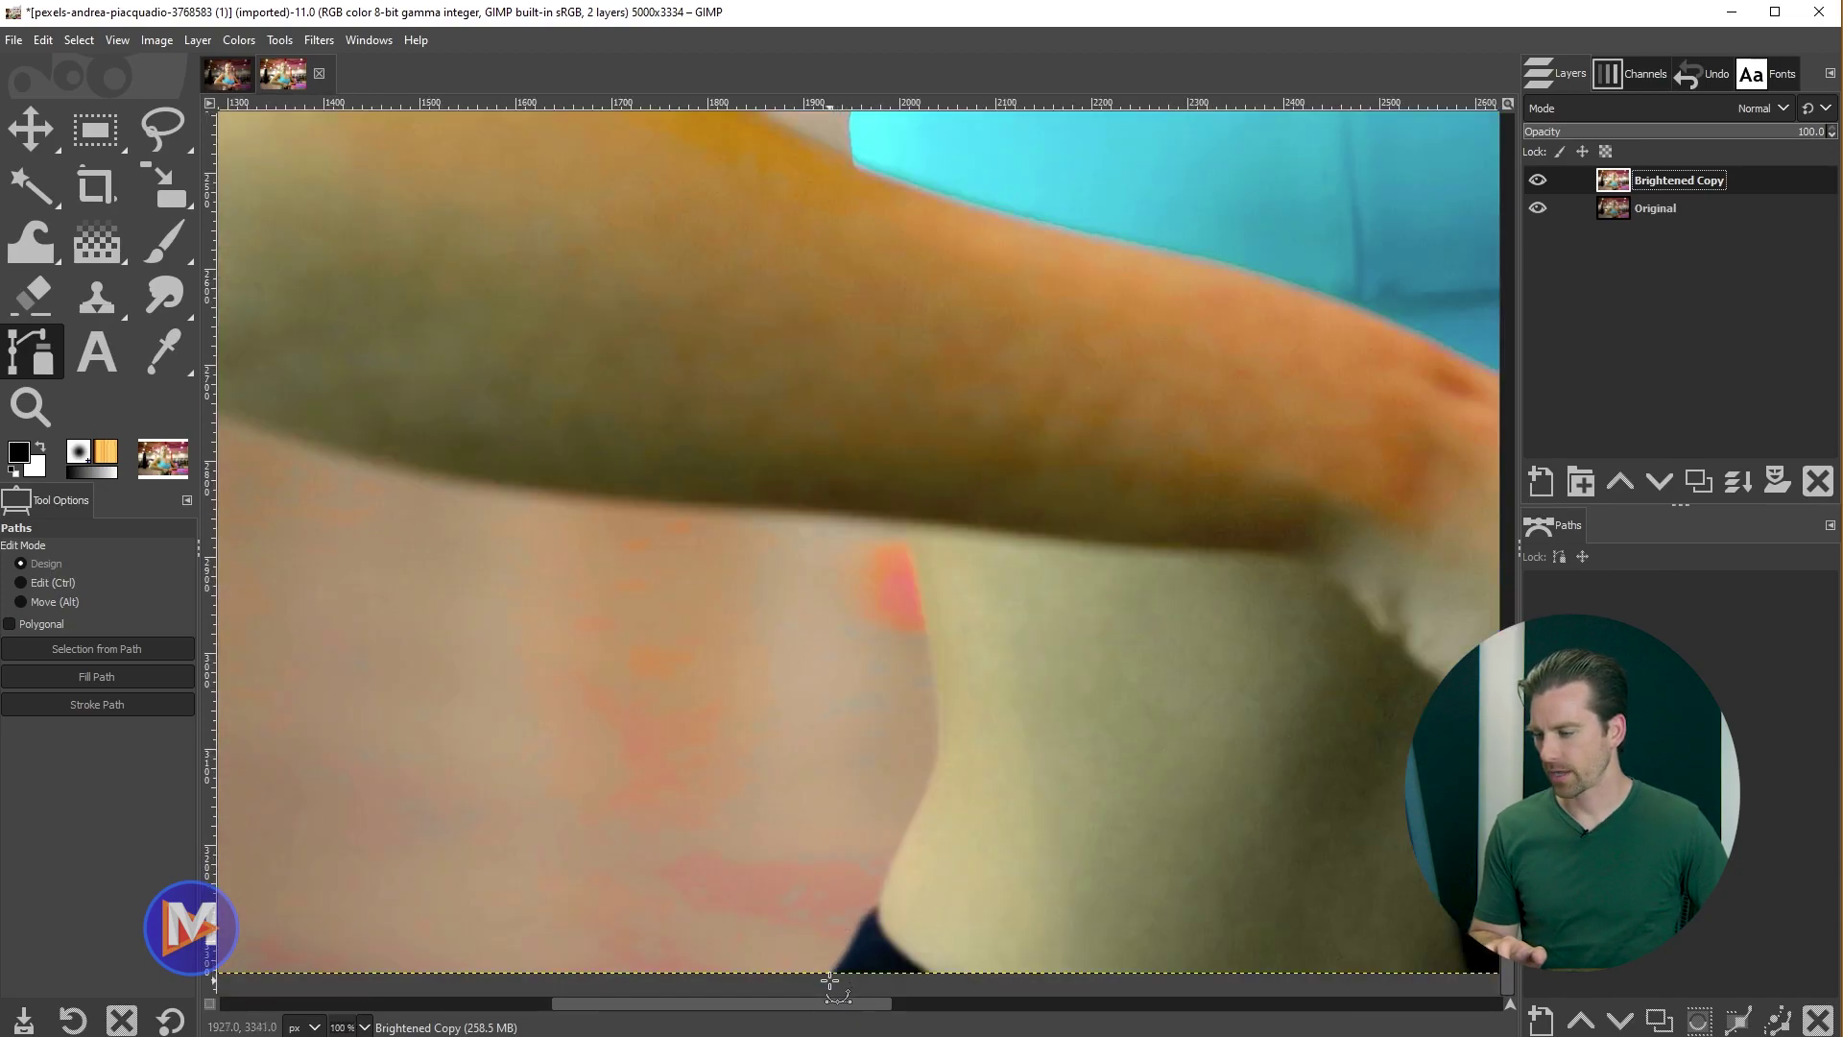
click(829, 980)
click(849, 954)
click(865, 919)
click(878, 904)
drag(900, 848, 907, 835)
click(937, 770)
click(934, 637)
mouse_move(934, 637)
mouse_down()
mouse_move(927, 597)
mouse_move(924, 613)
mouse_up()
Step: Reposition the newest path anchor so the curve follows the edge of the waist closely
scroll(924, 612, up, 5)
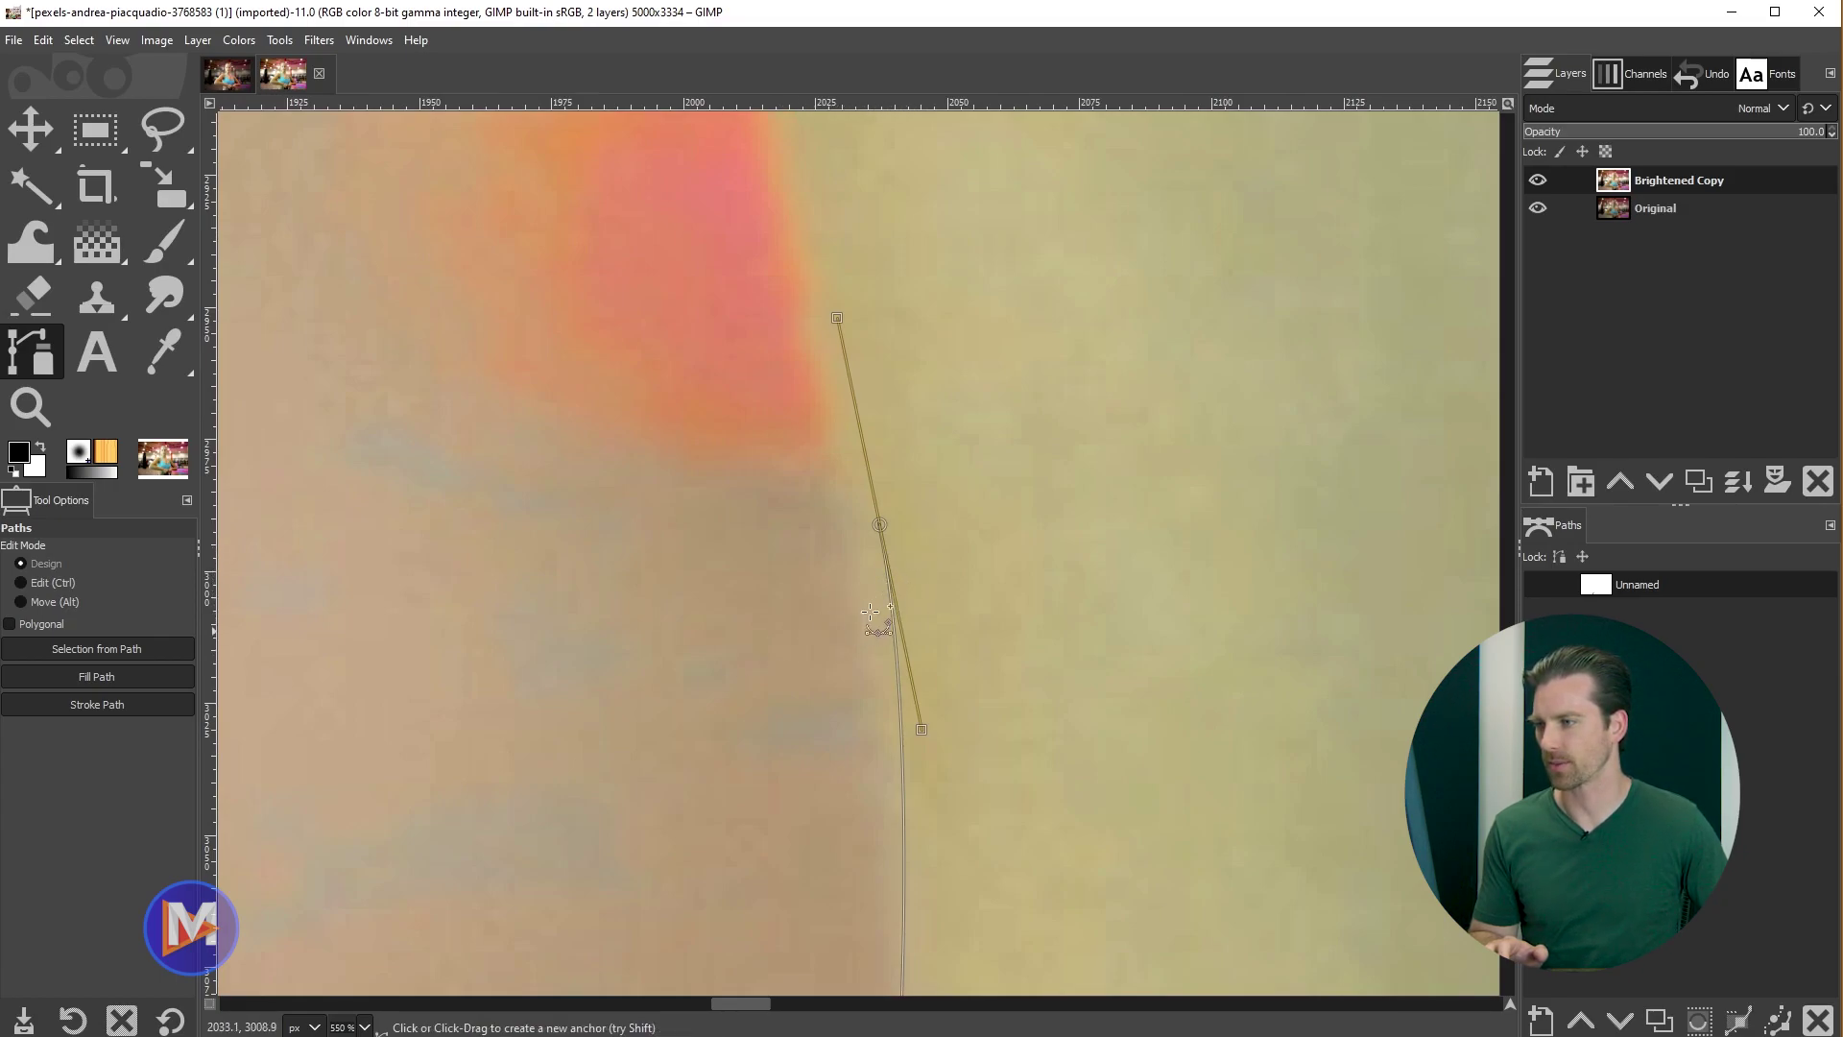
drag(880, 524, 849, 530)
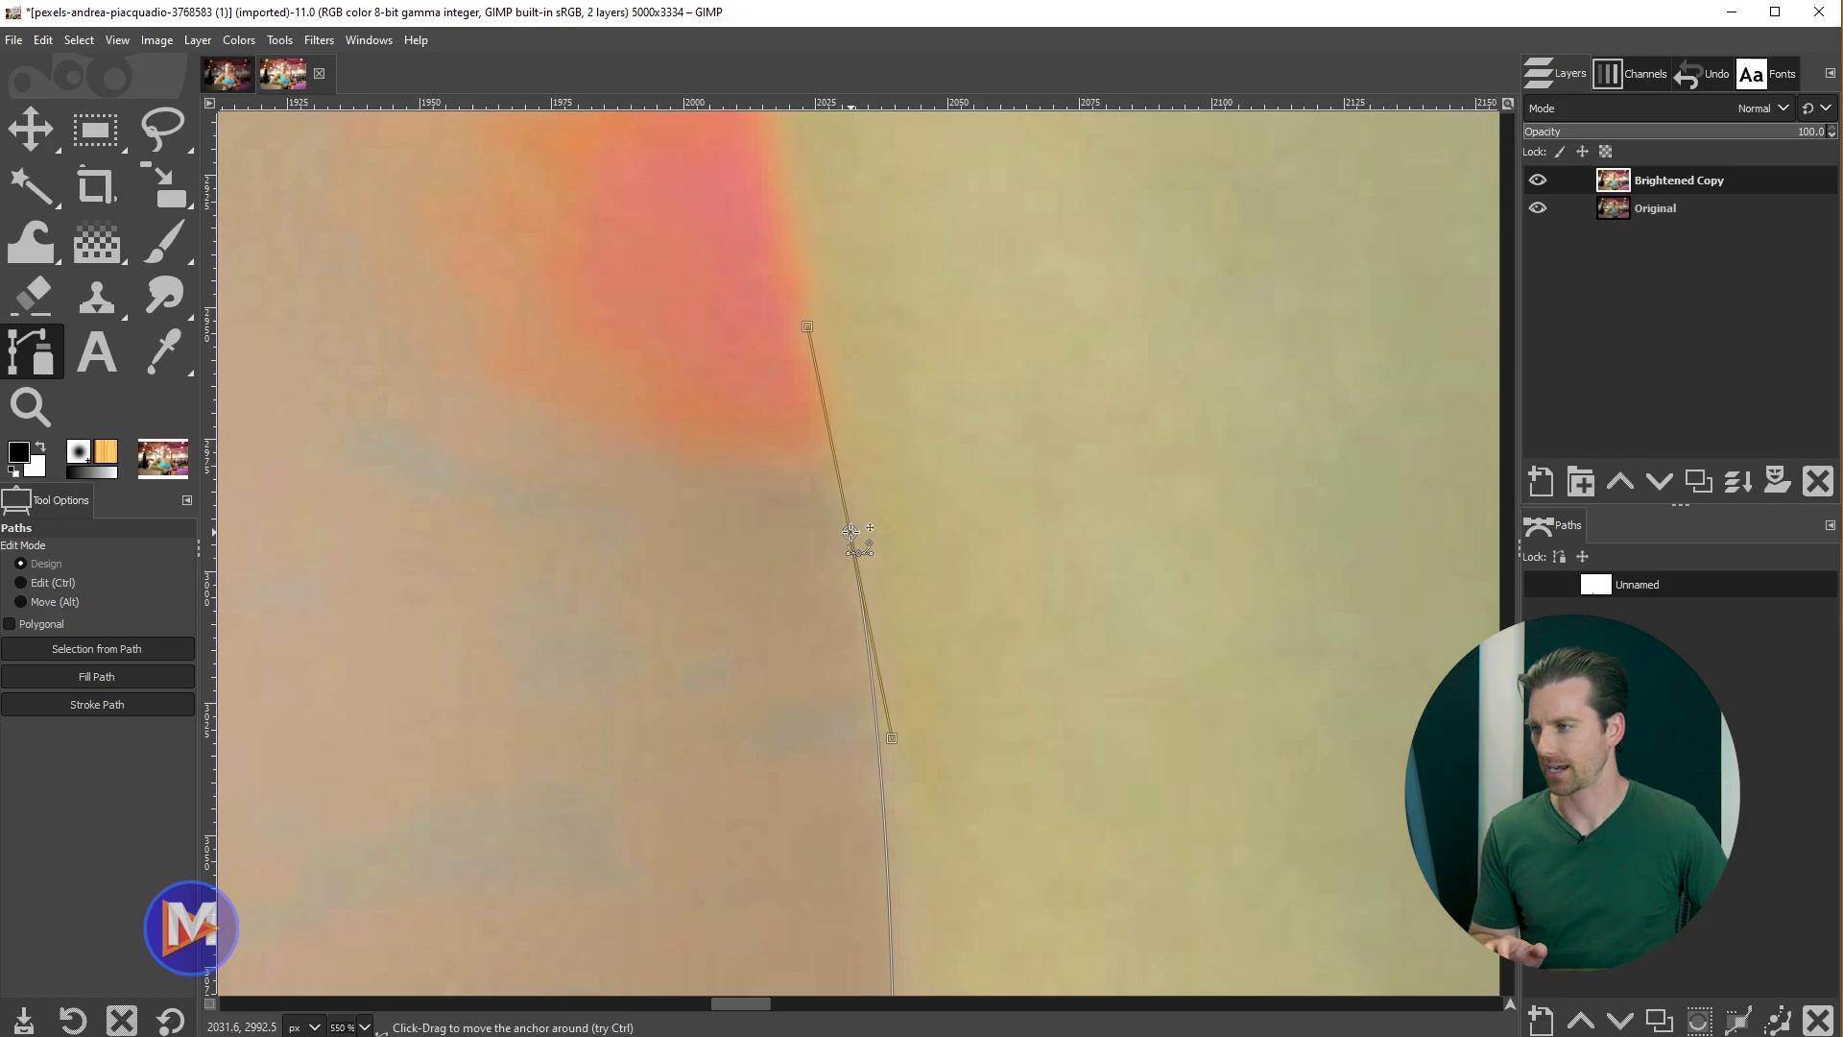
drag(851, 531, 871, 531)
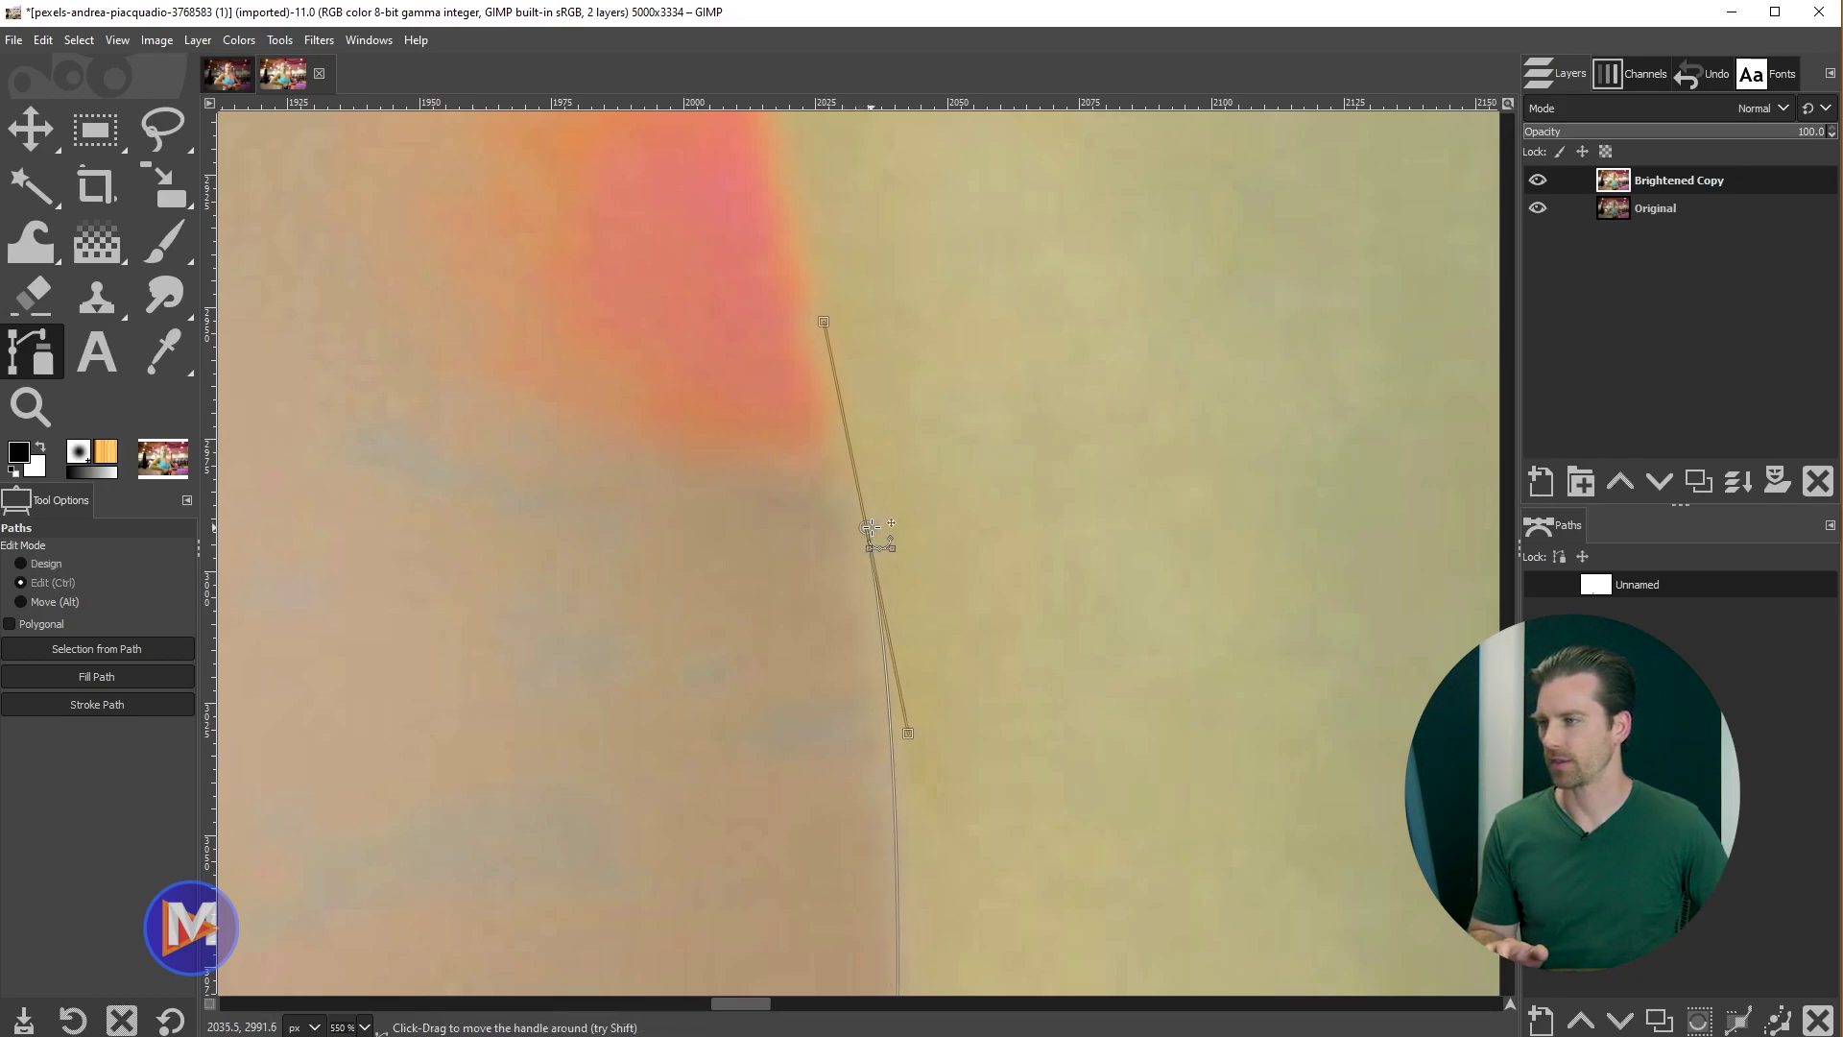
scroll(869, 531, down, 2)
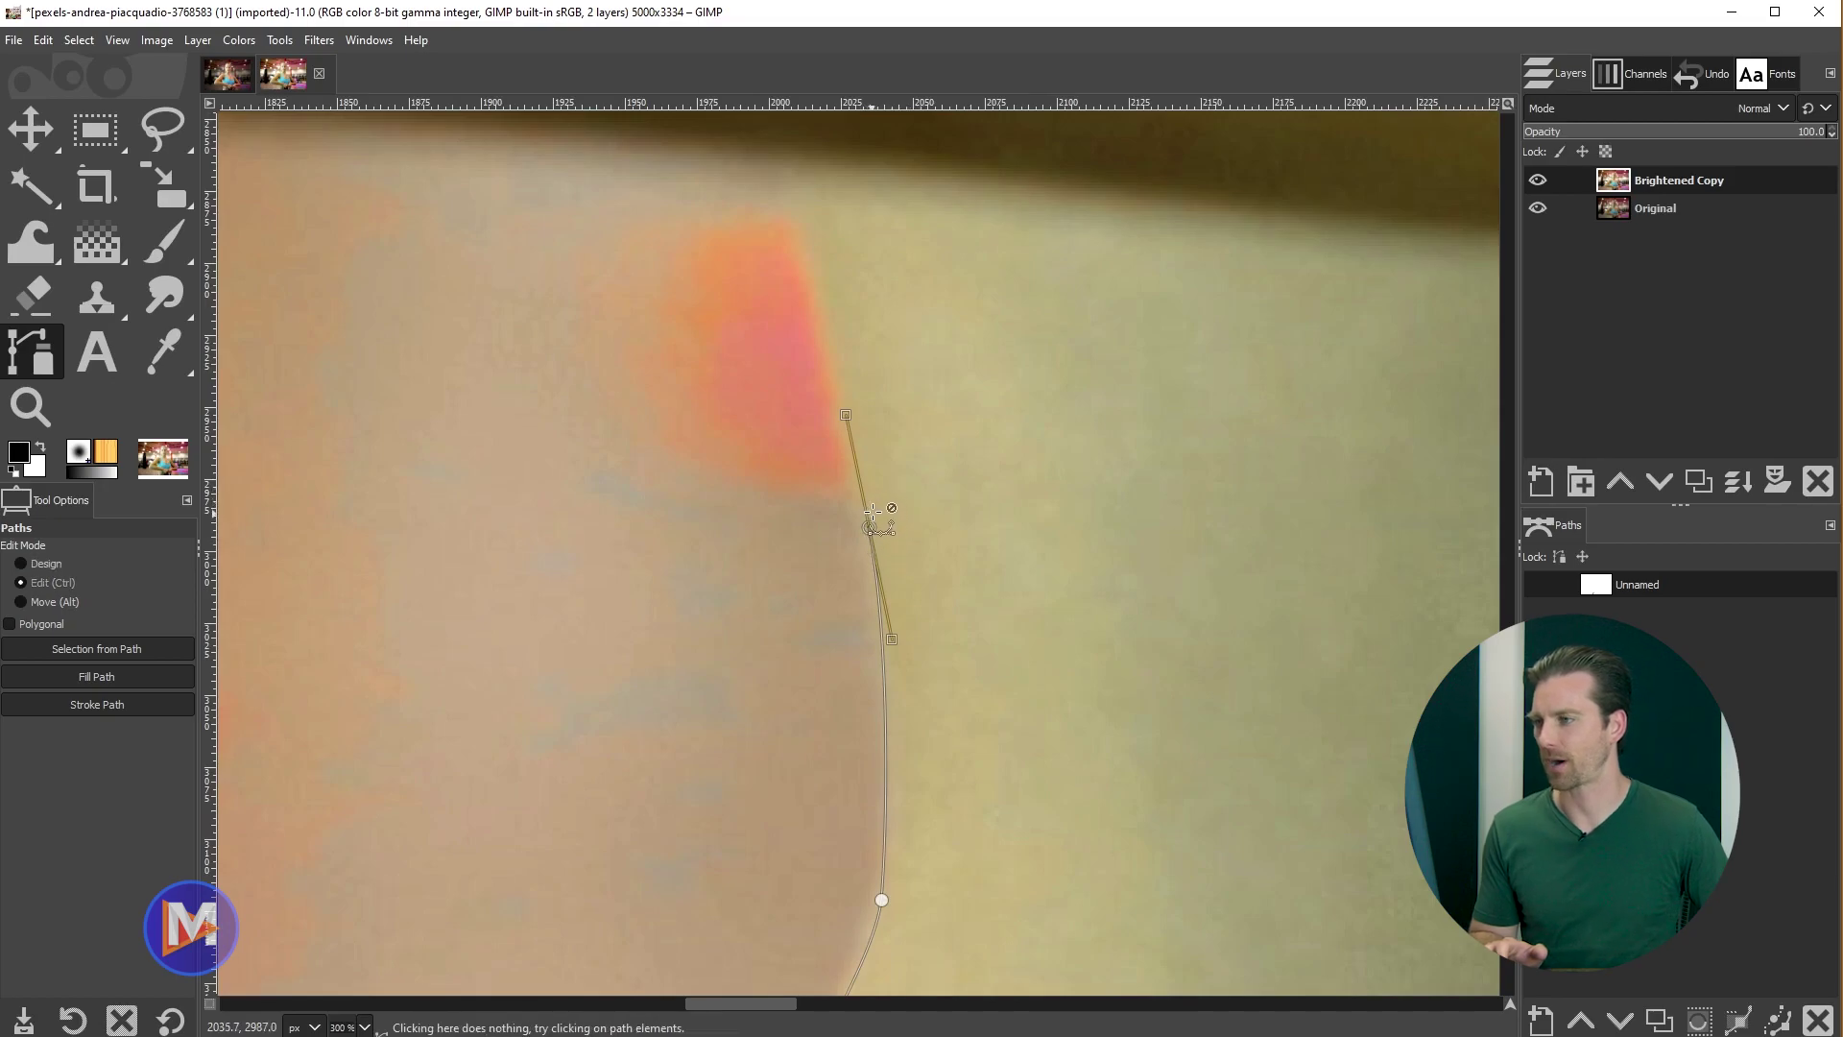
scroll(874, 503, up, 1)
scroll(871, 506, up, 1)
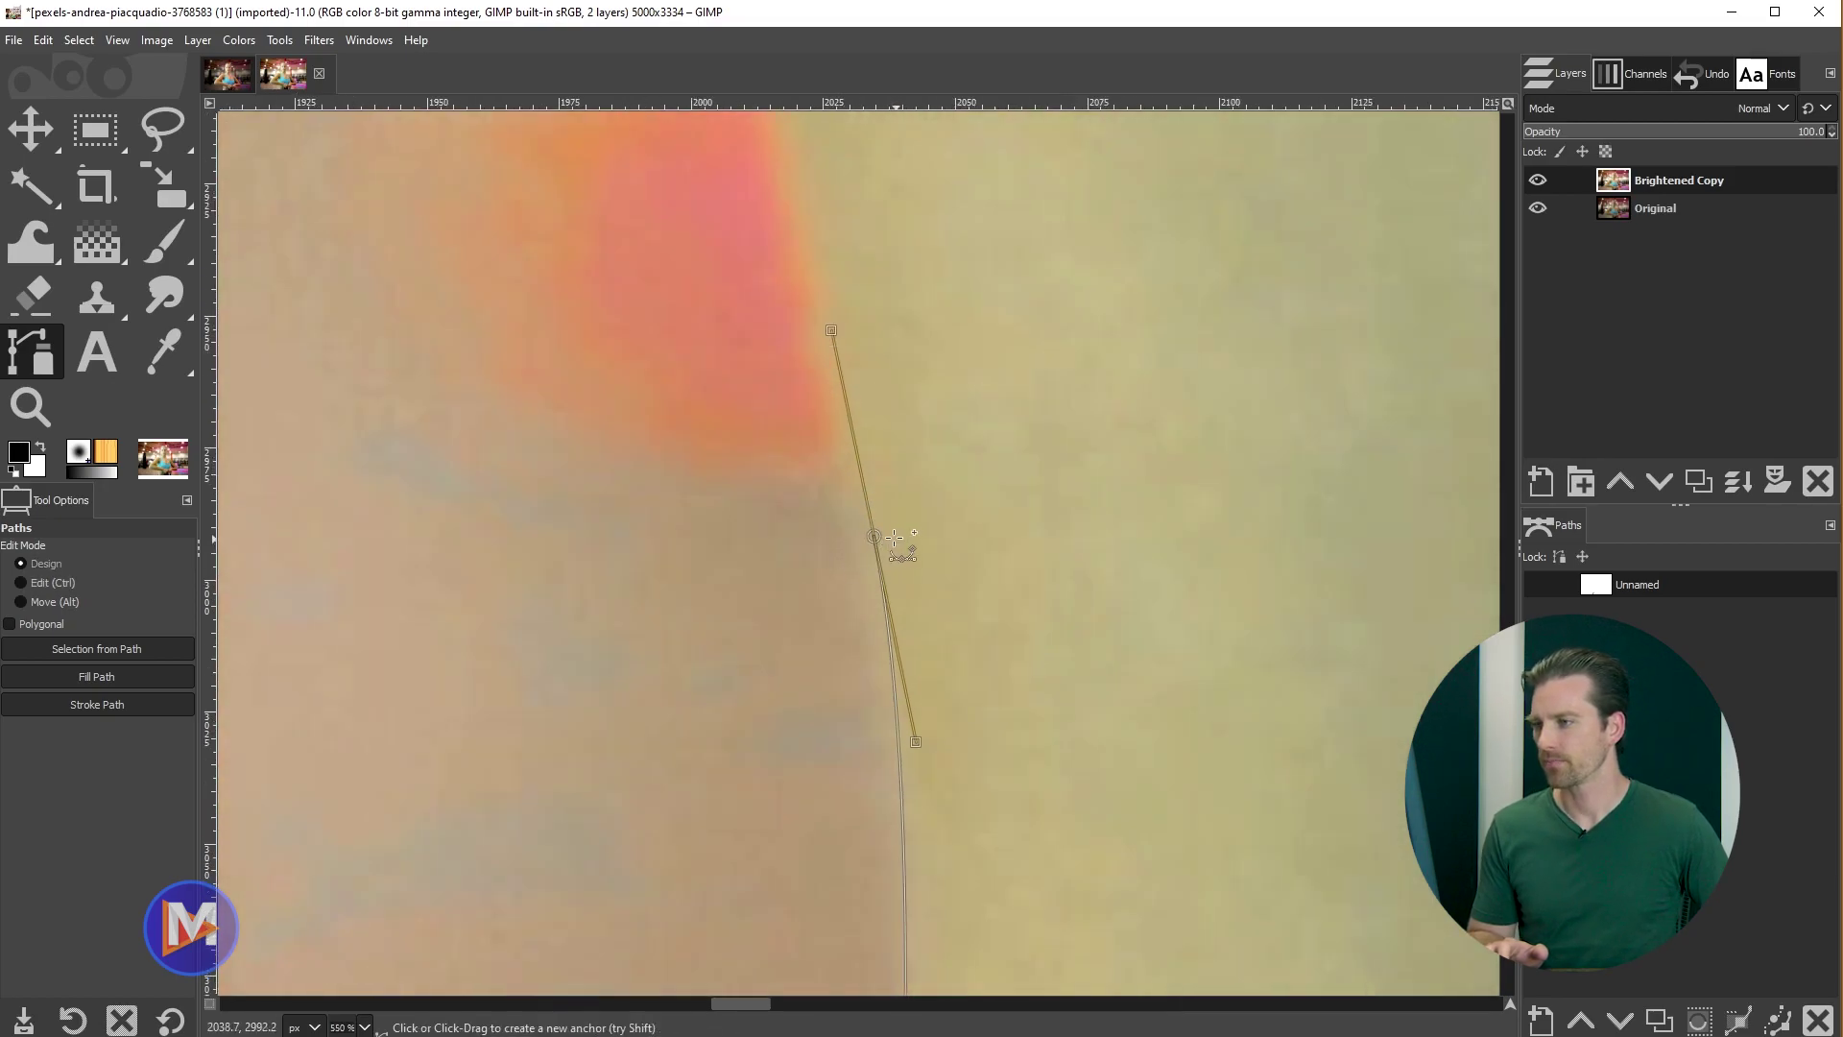
Step: Extend the path up the side of the waist to where it meets the underside of the forearm
scroll(867, 510, up, 5)
click(774, 490)
drag(736, 323, 732, 299)
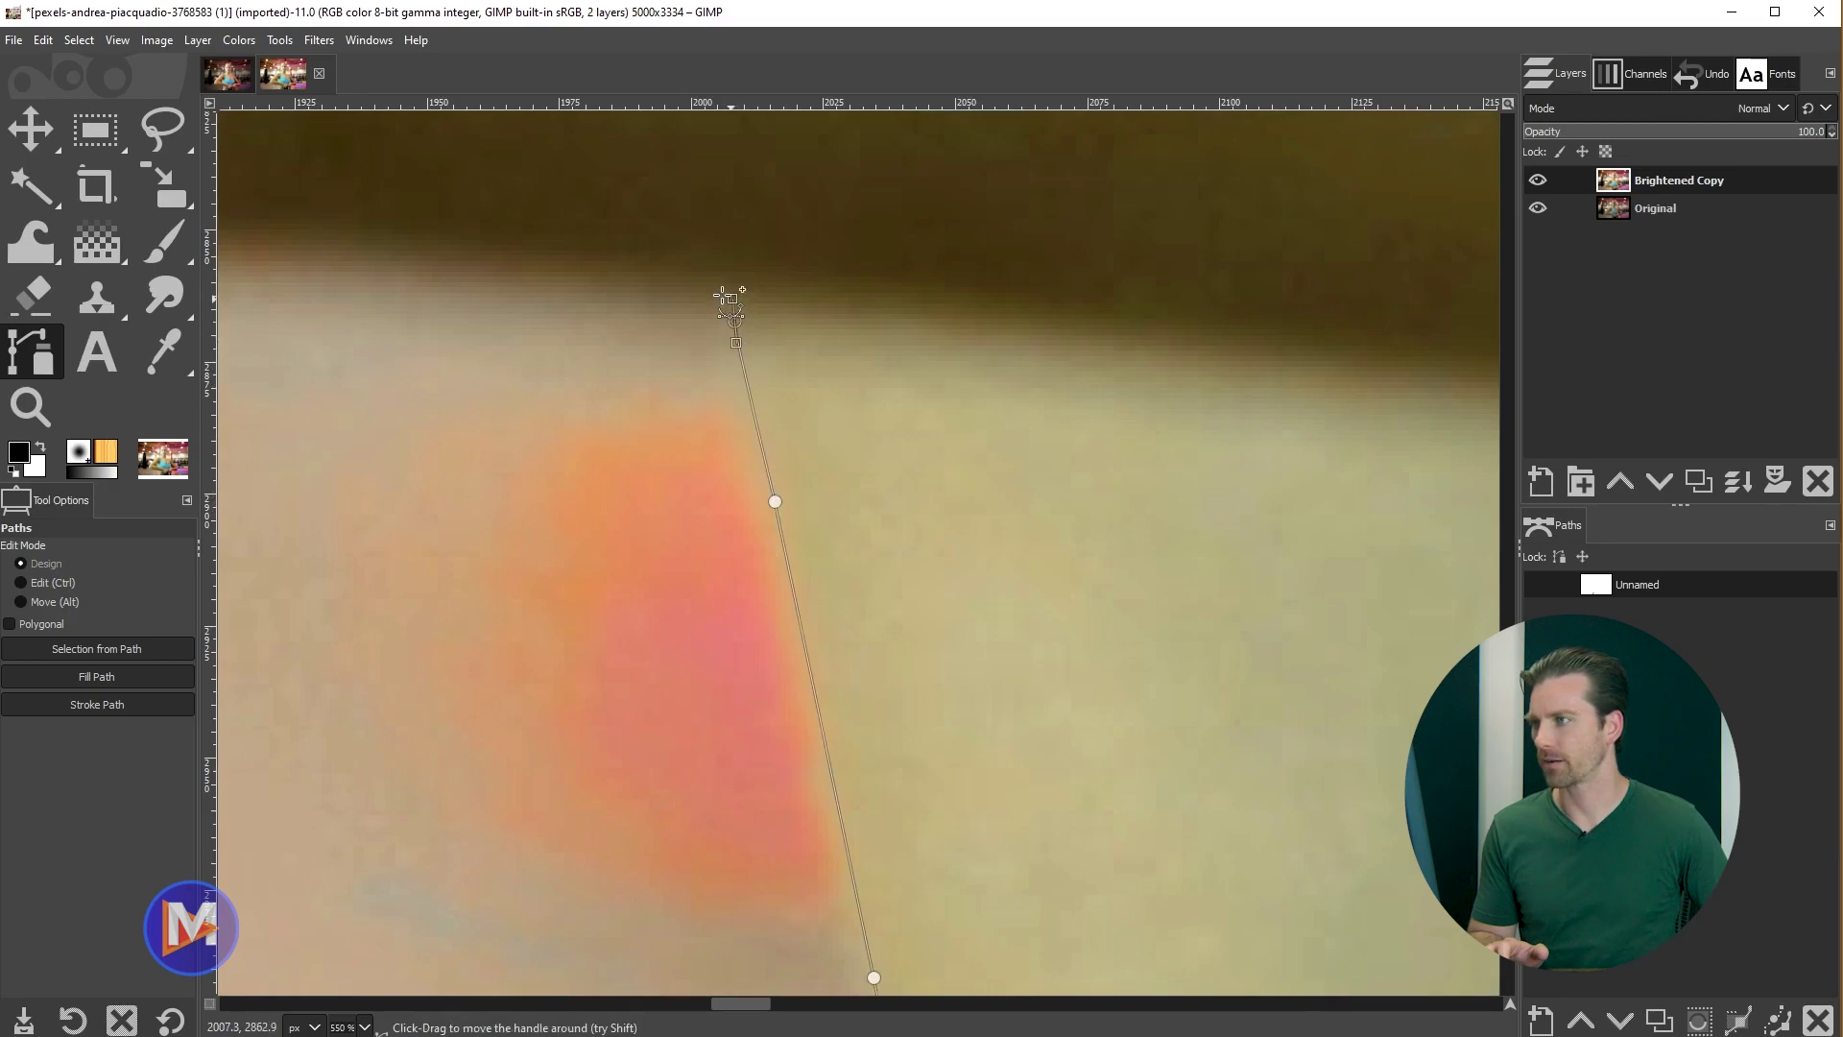
Step: Continue the path with curved anchors along the underside of the forearm toward the elbow
drag(378, 265, 342, 259)
scroll(371, 407, up, 1)
scroll(371, 407, left, 7)
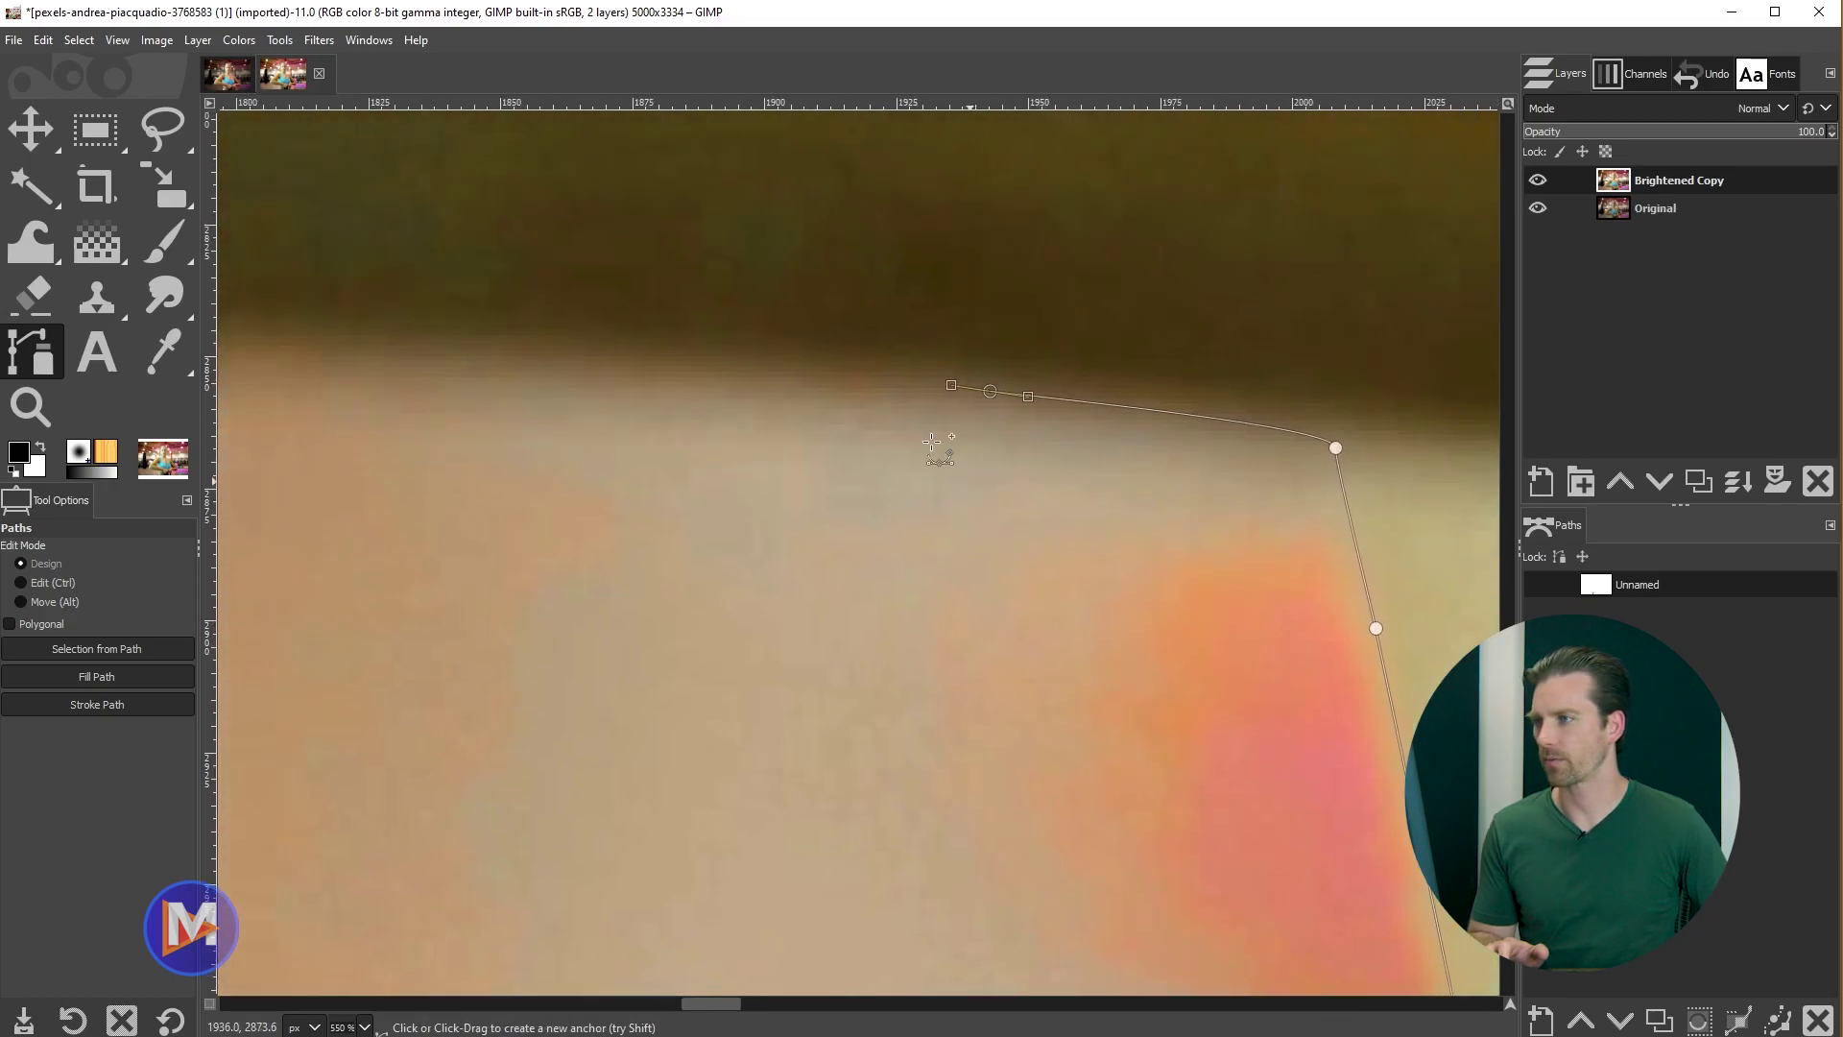
scroll(399, 345, down, 4)
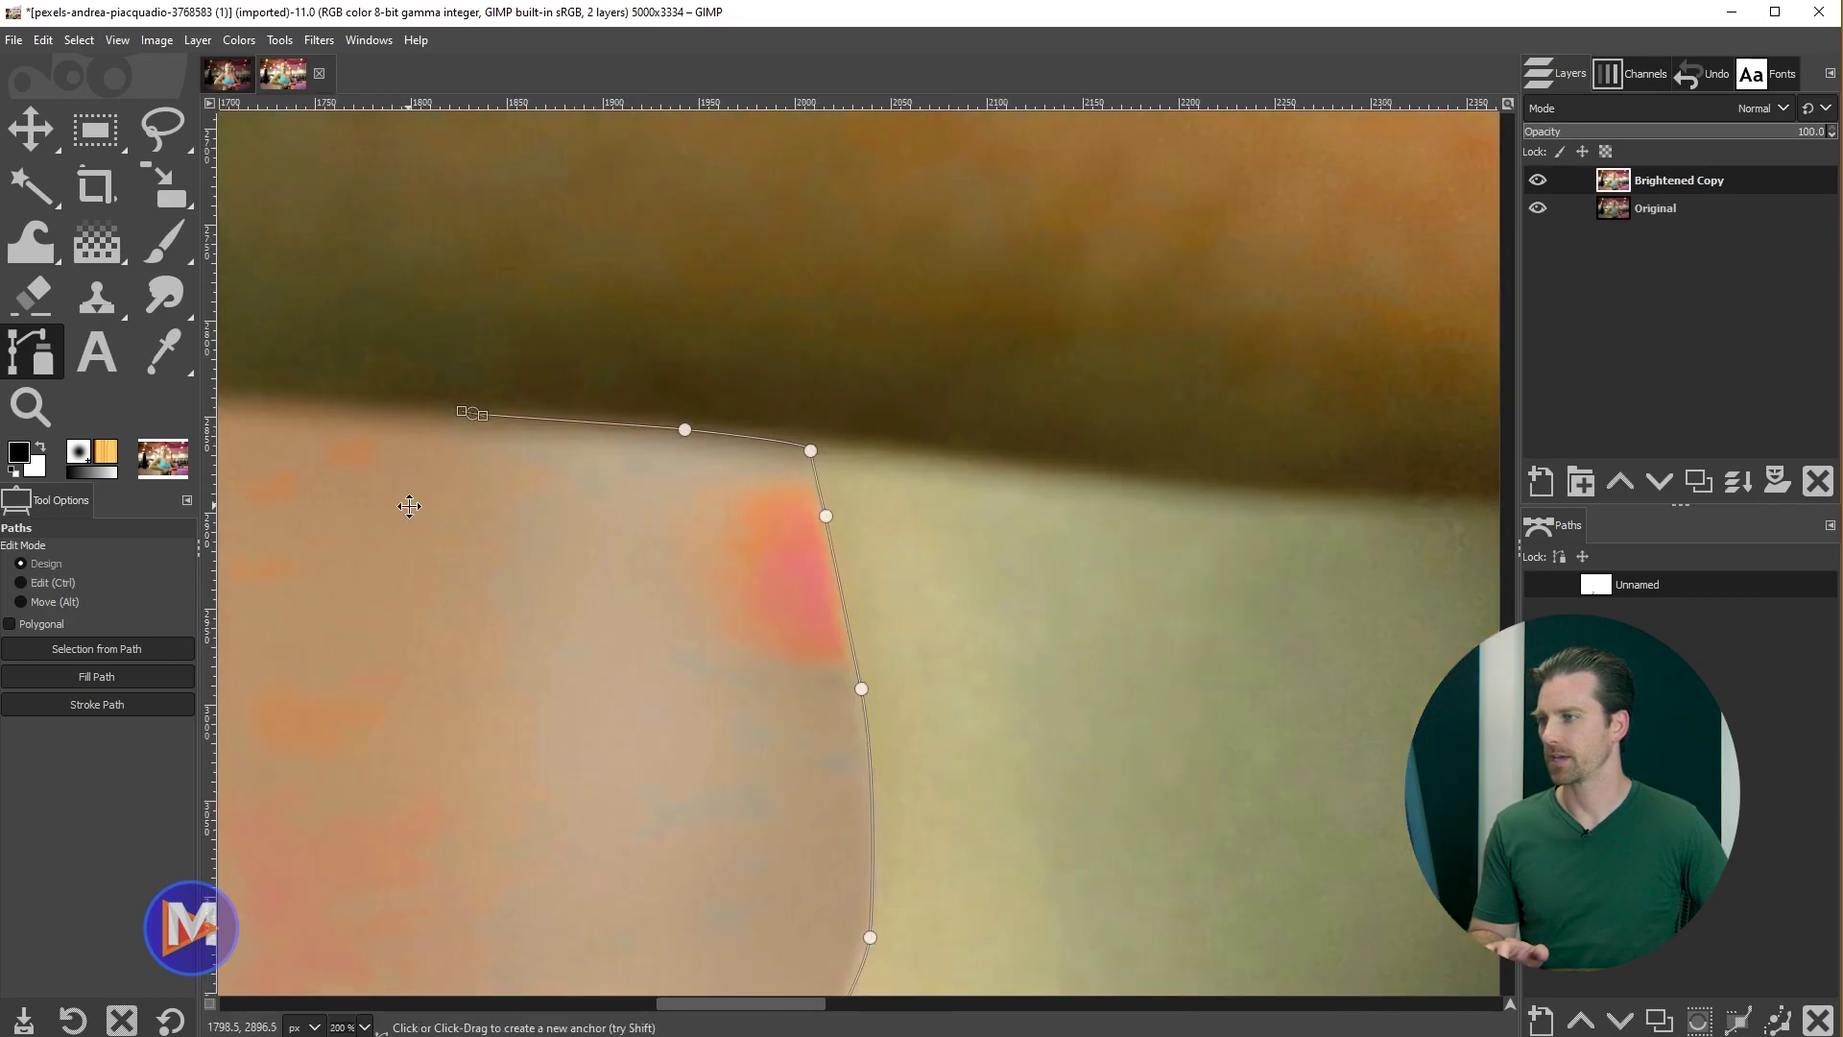
scroll(793, 477, up, 1)
click(729, 469)
drag(494, 442, 442, 424)
scroll(1226, 671, down, 4)
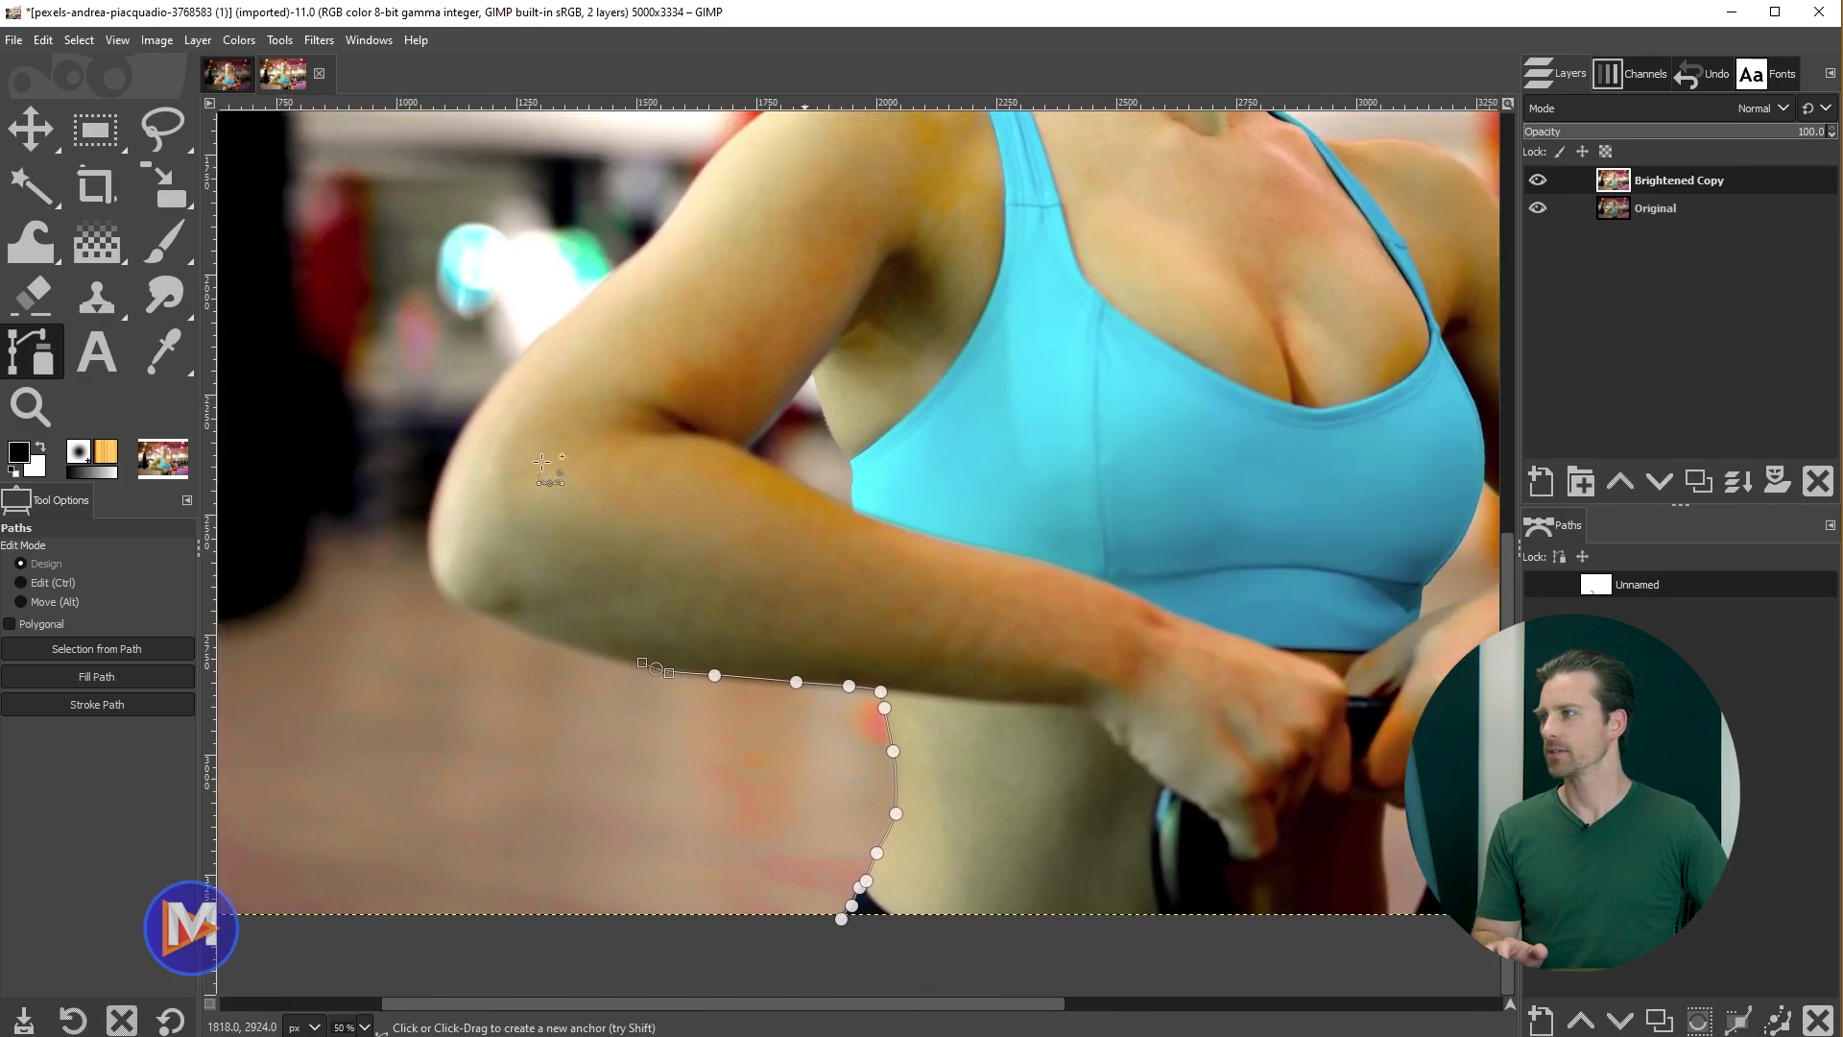
Step: Copy the finished subject outline path from the other open image and return to the photo being edited
click(231, 77)
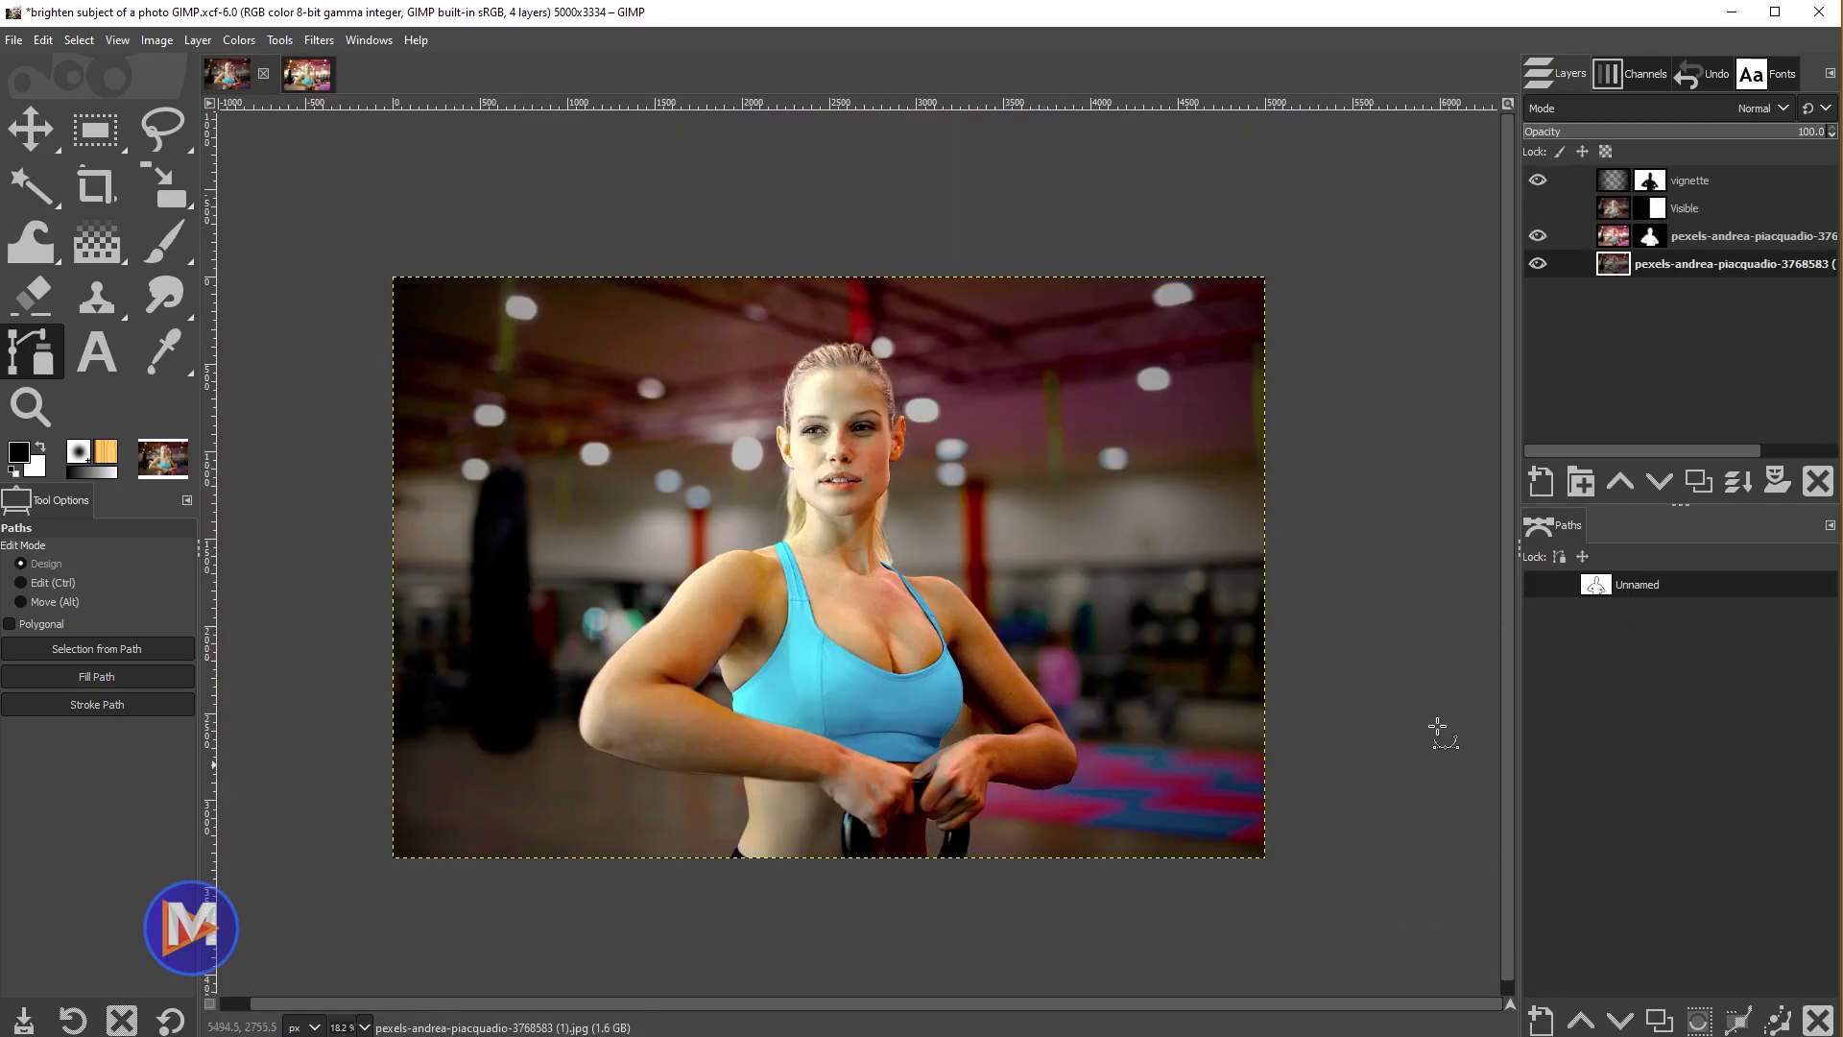
right_click(1597, 588)
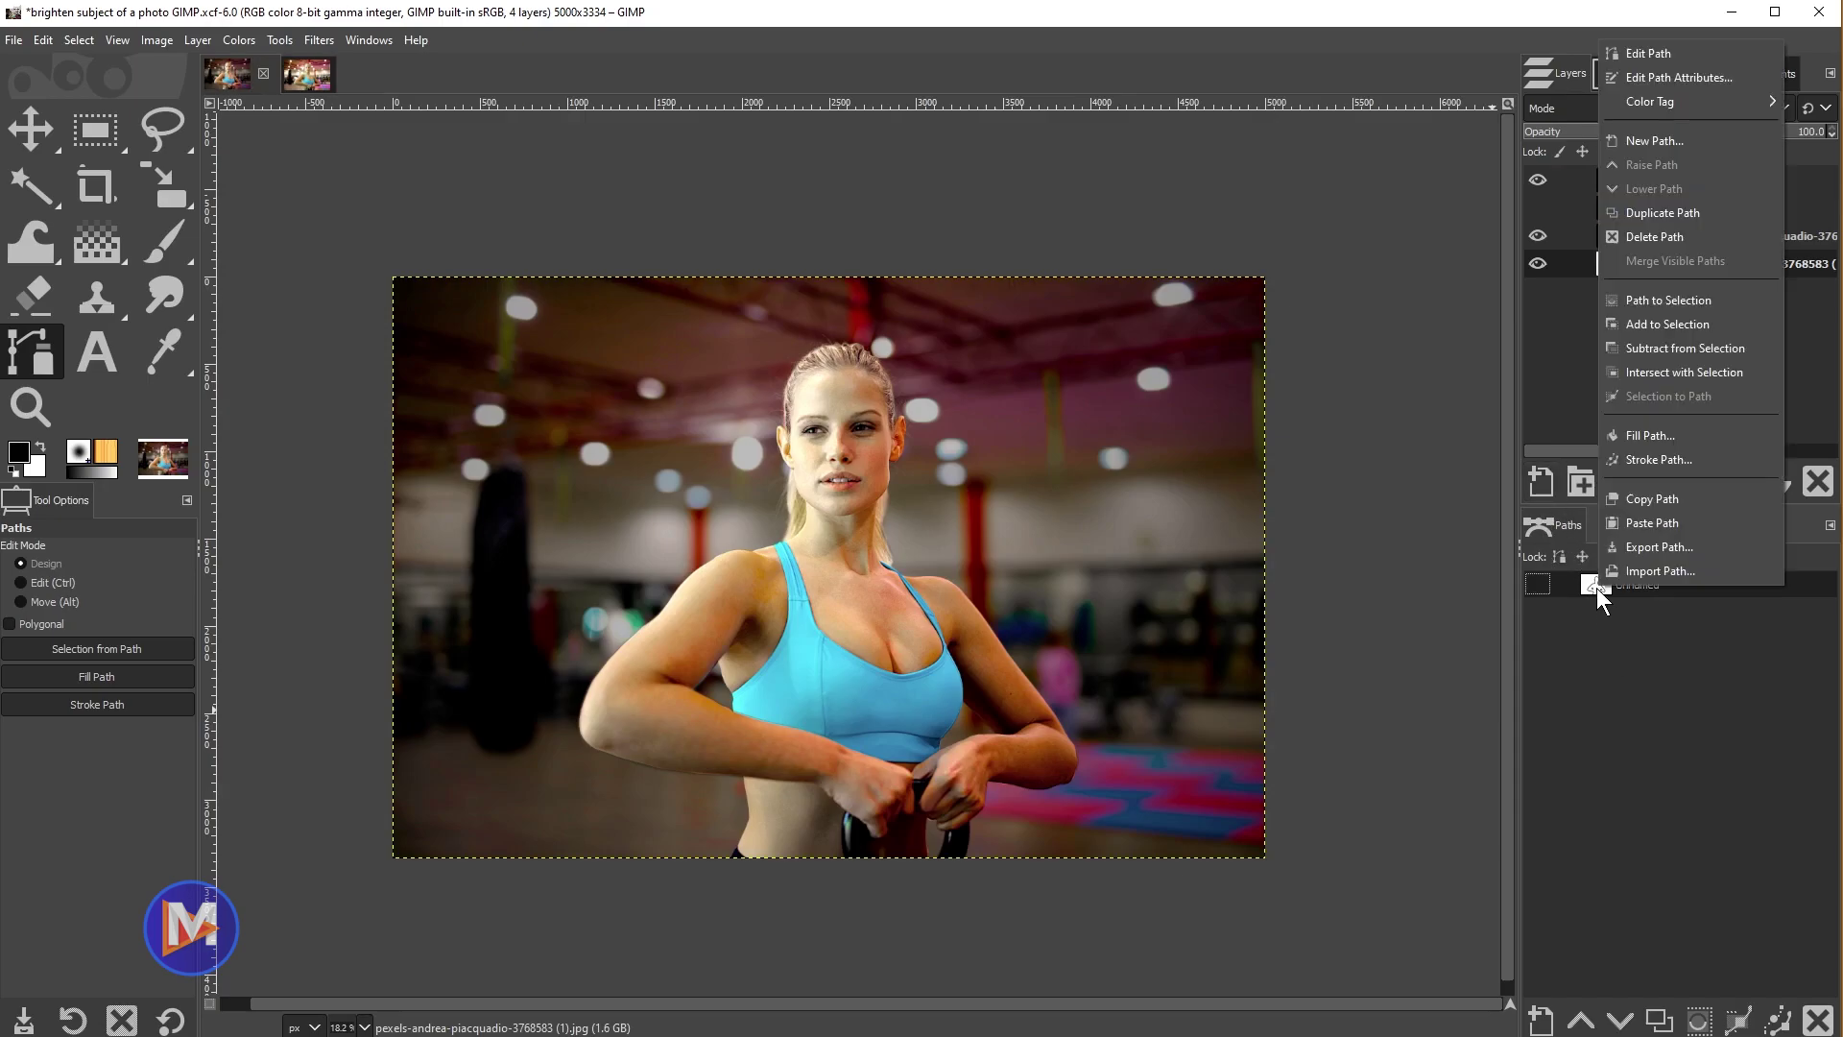
click(1651, 498)
click(308, 75)
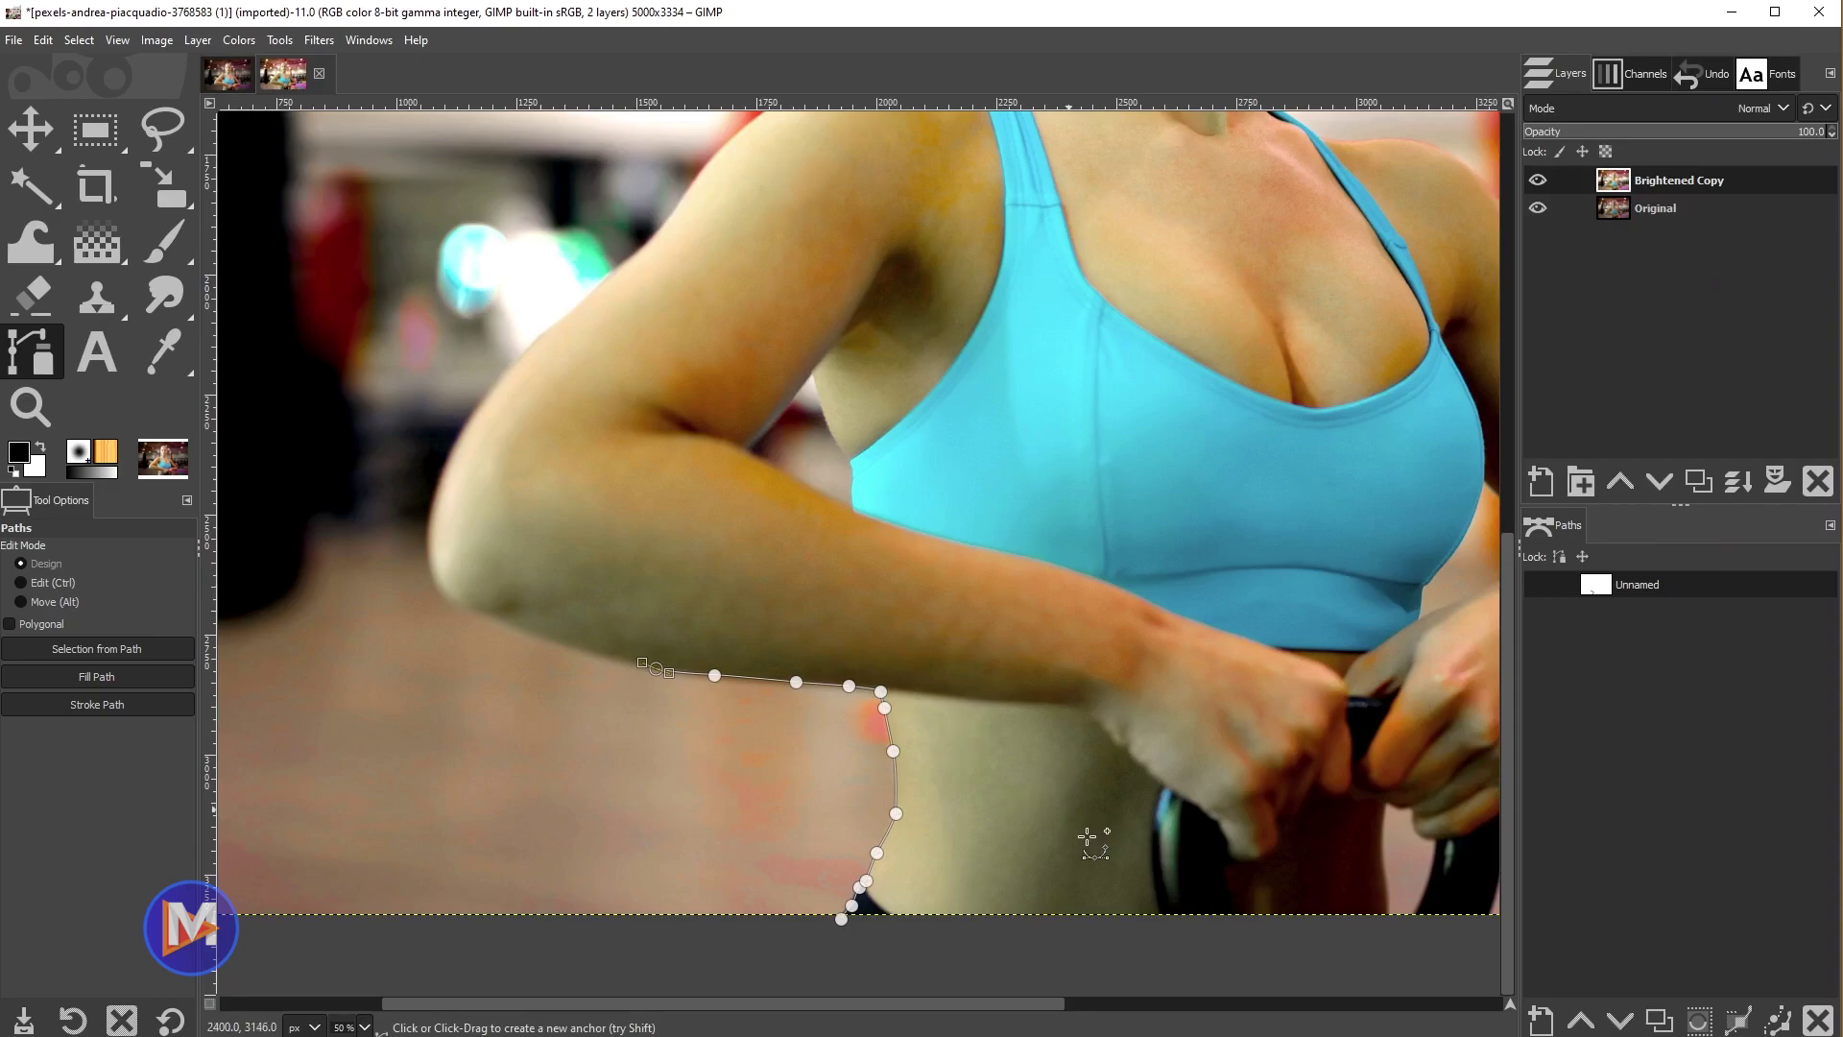
Step: Replace the unfinished hand-drawn path with the copied subject outline path and make the pasted path visible on the image
click(1817, 1020)
right_click(1611, 607)
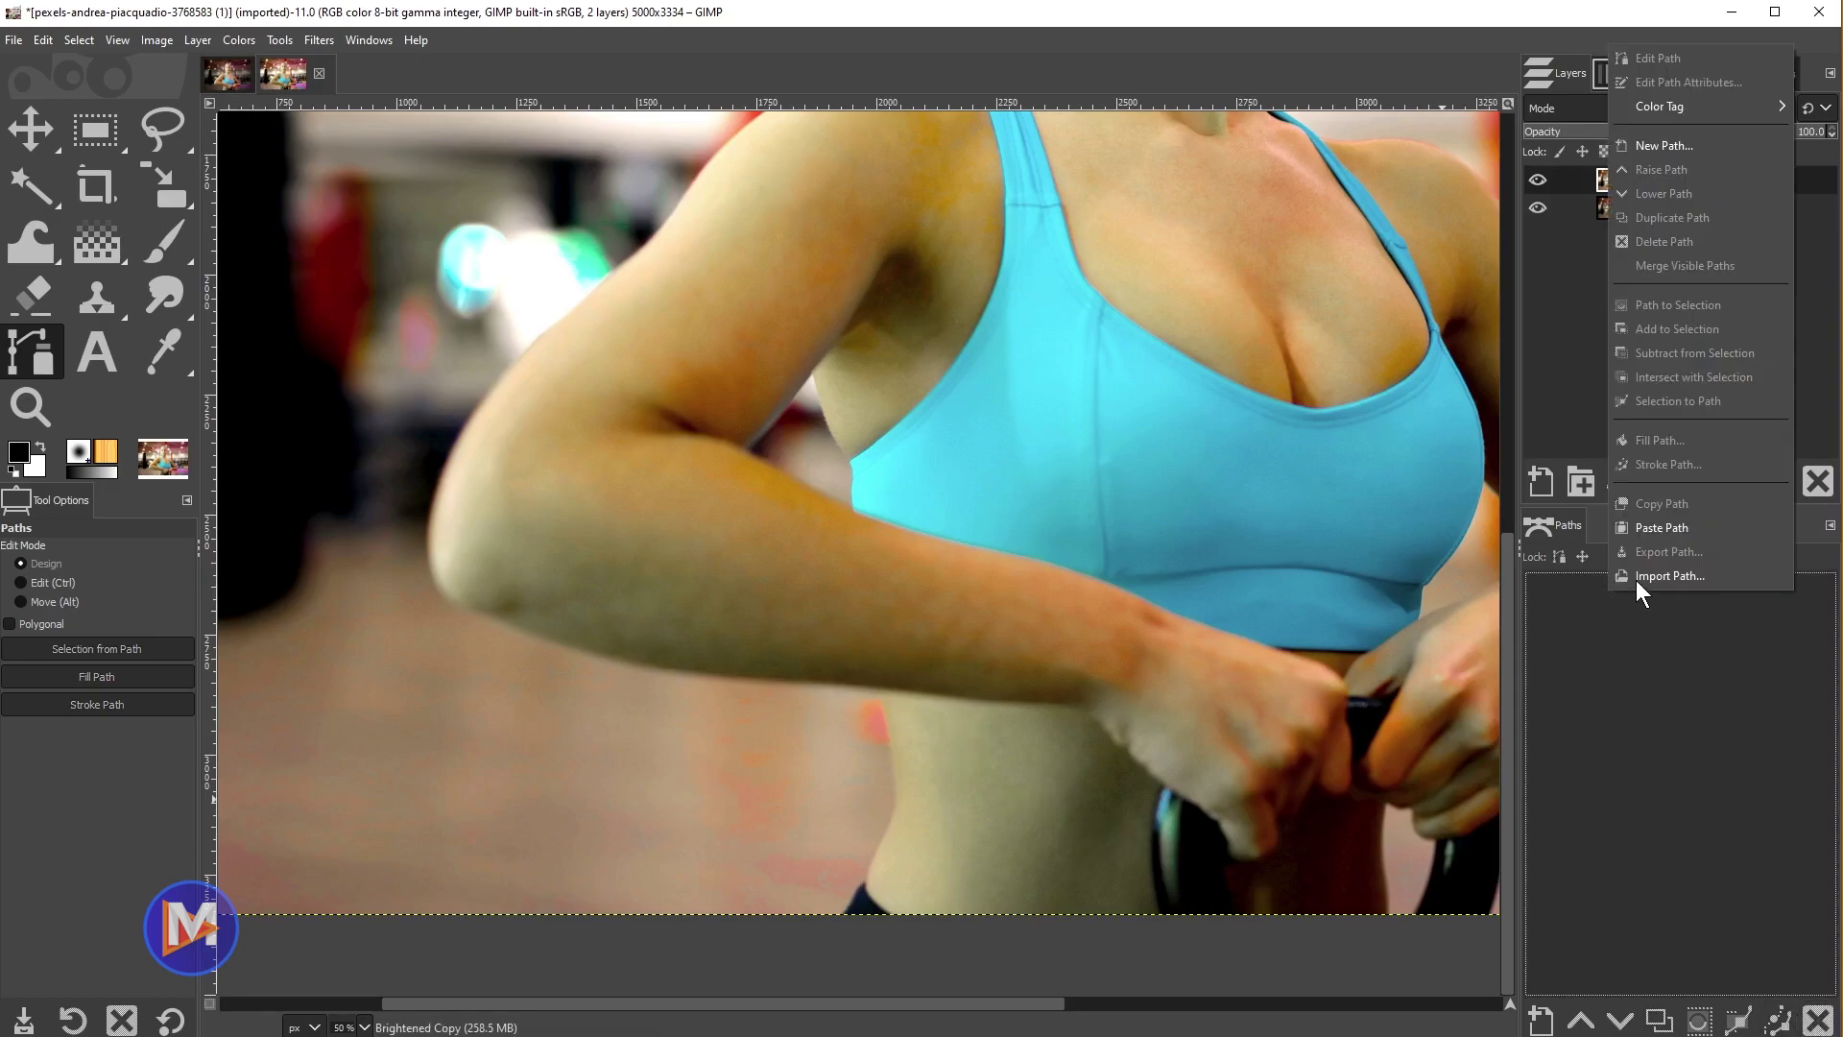
click(1671, 527)
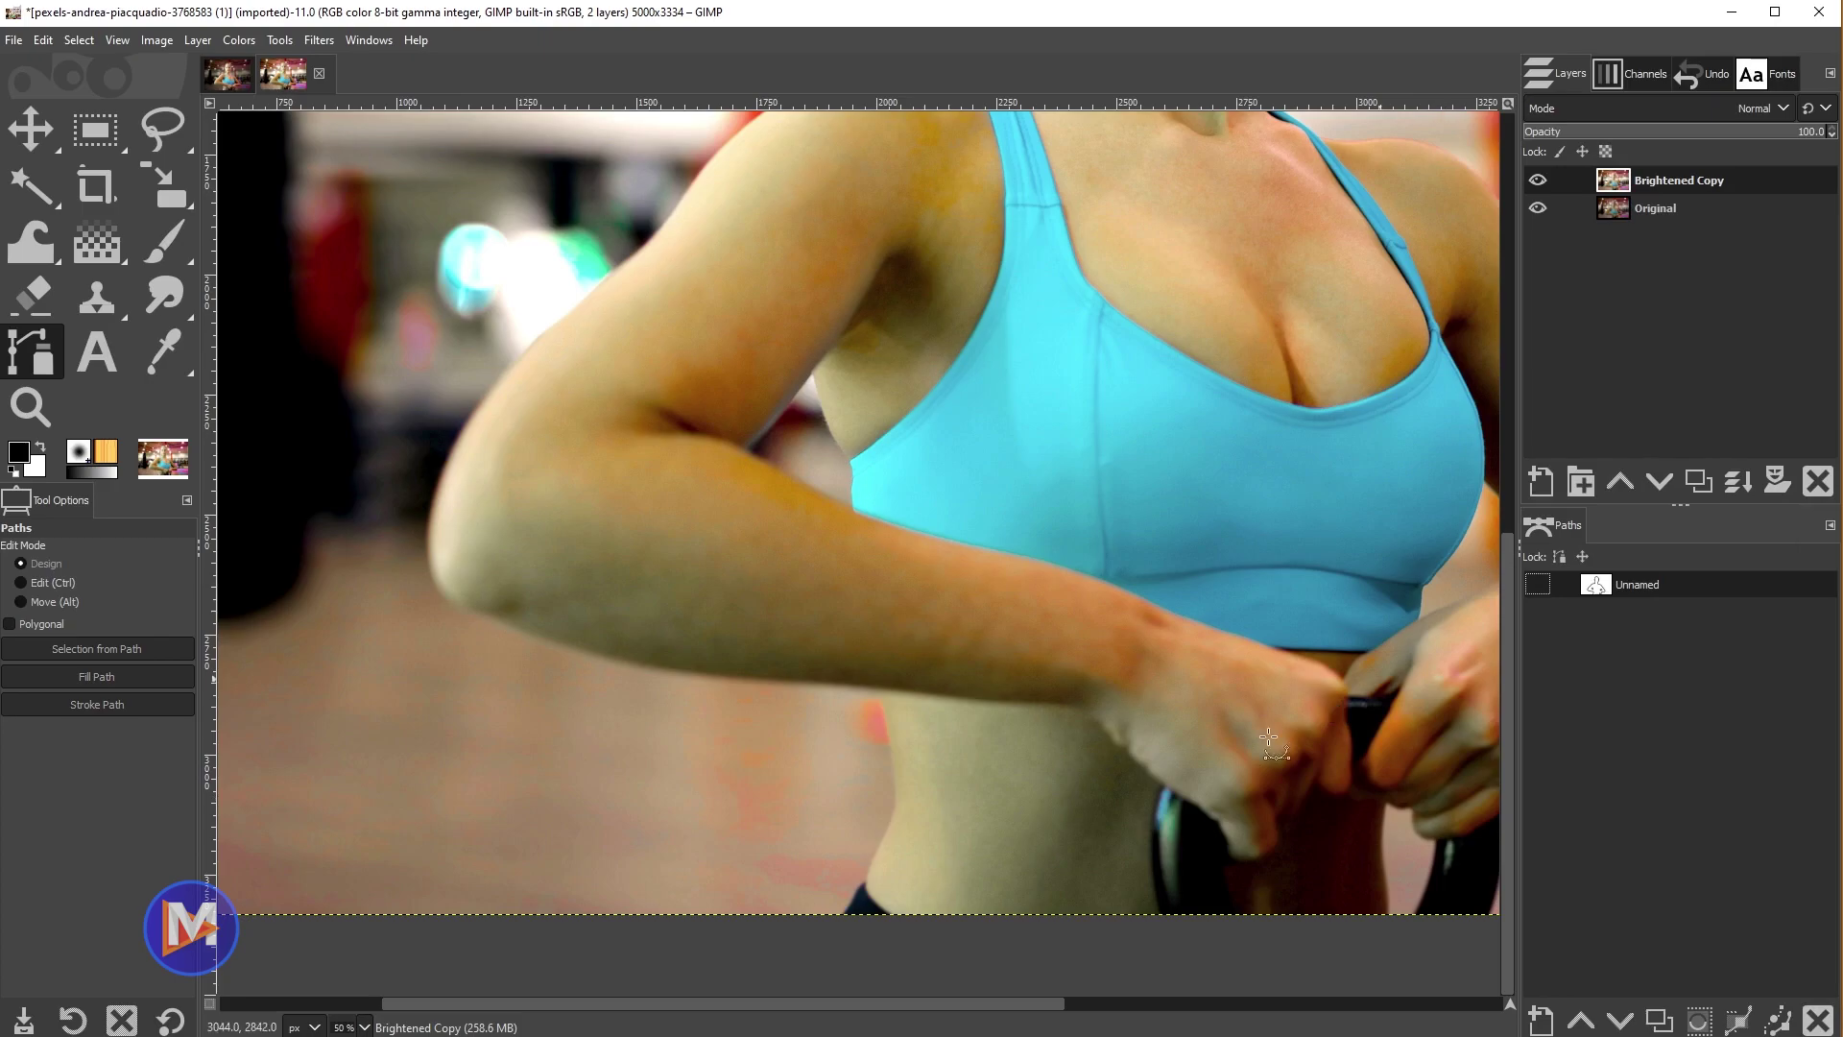
click(1537, 584)
Step: Check the pasted outline around the woman's head and shoulders and convert the path to a selection
scroll(1146, 583, down, 2)
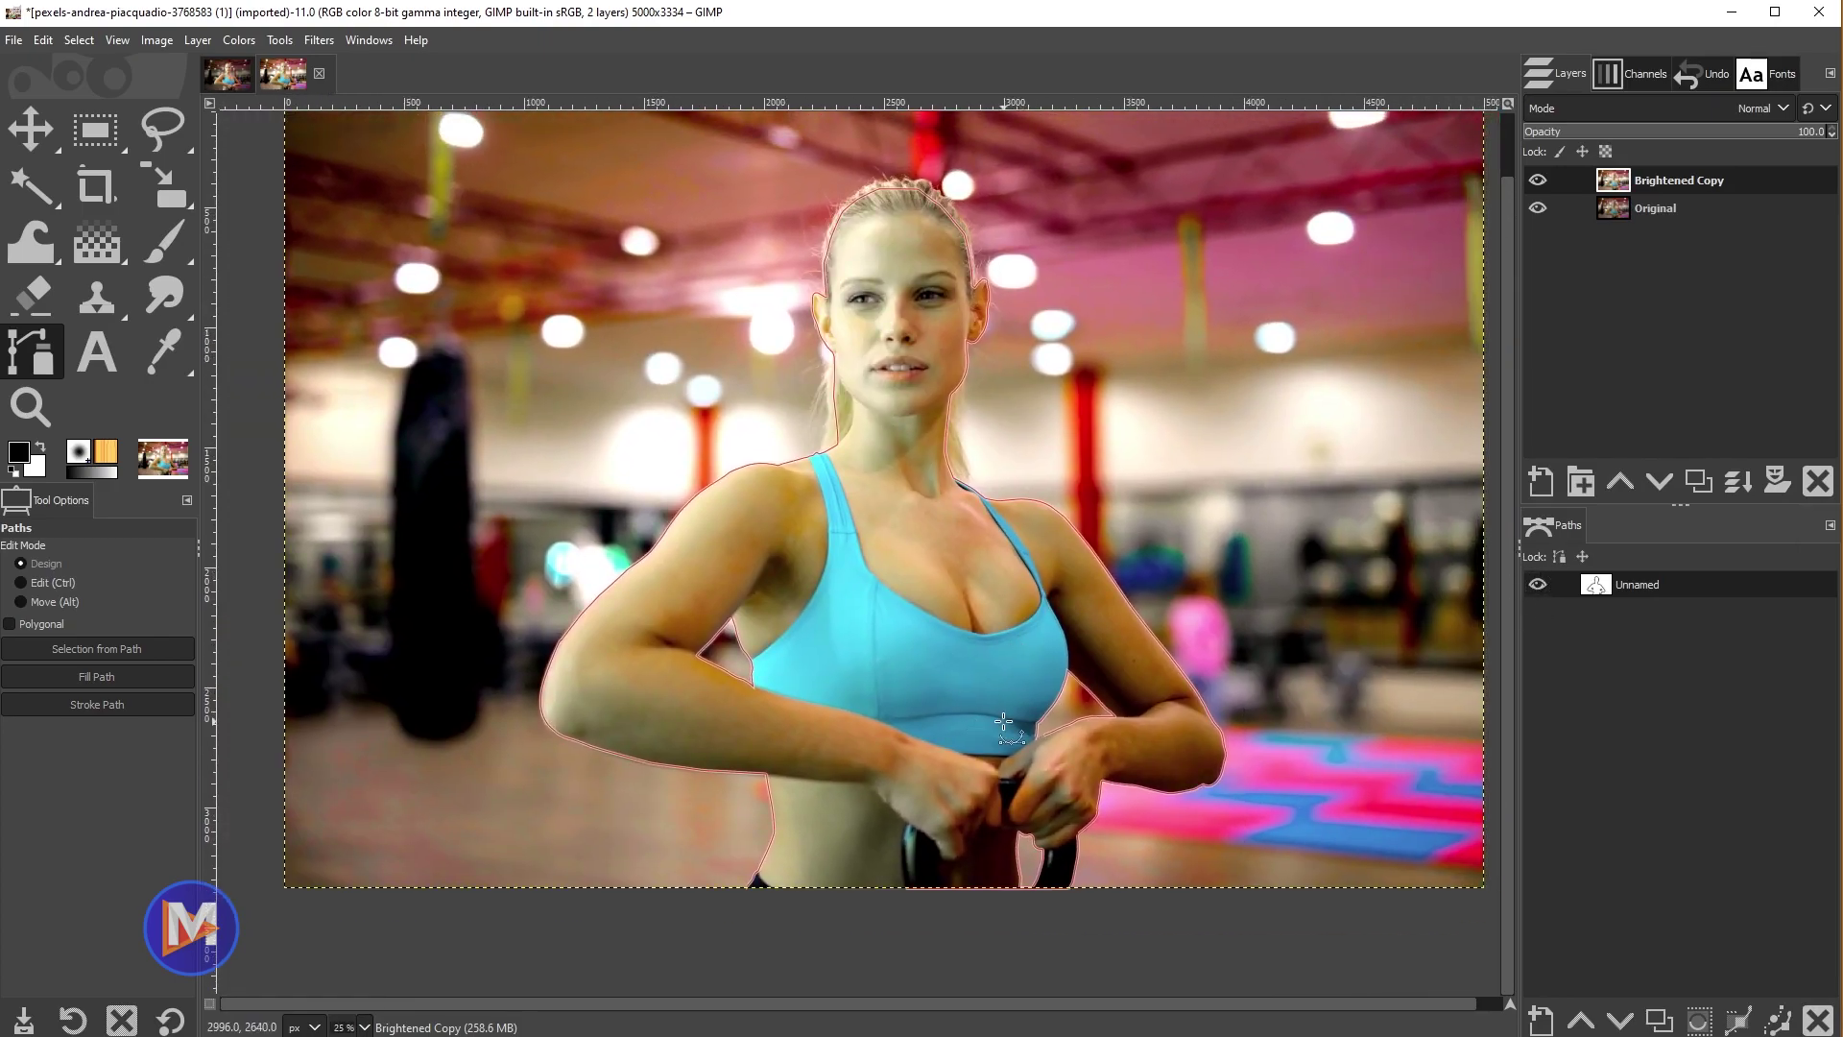
scroll(901, 364, up, 4)
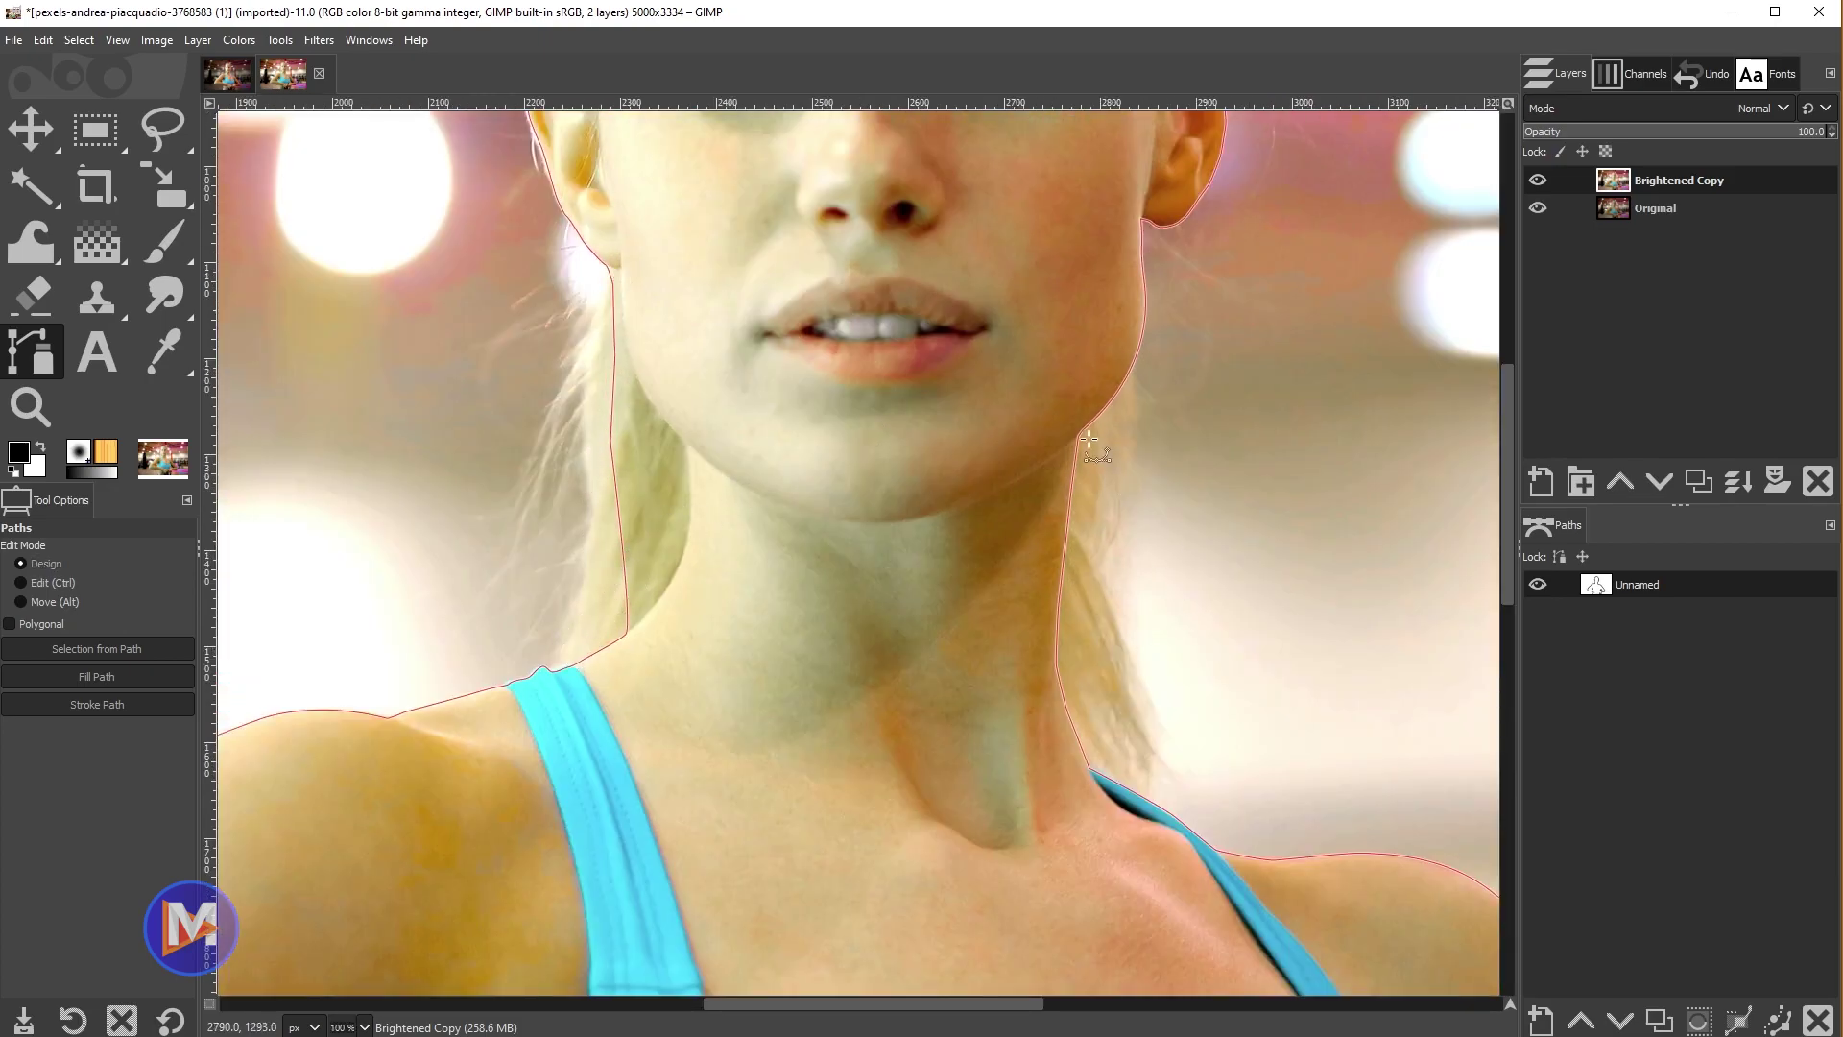
scroll(1090, 441, up, 6)
scroll(1171, 518, down, 3)
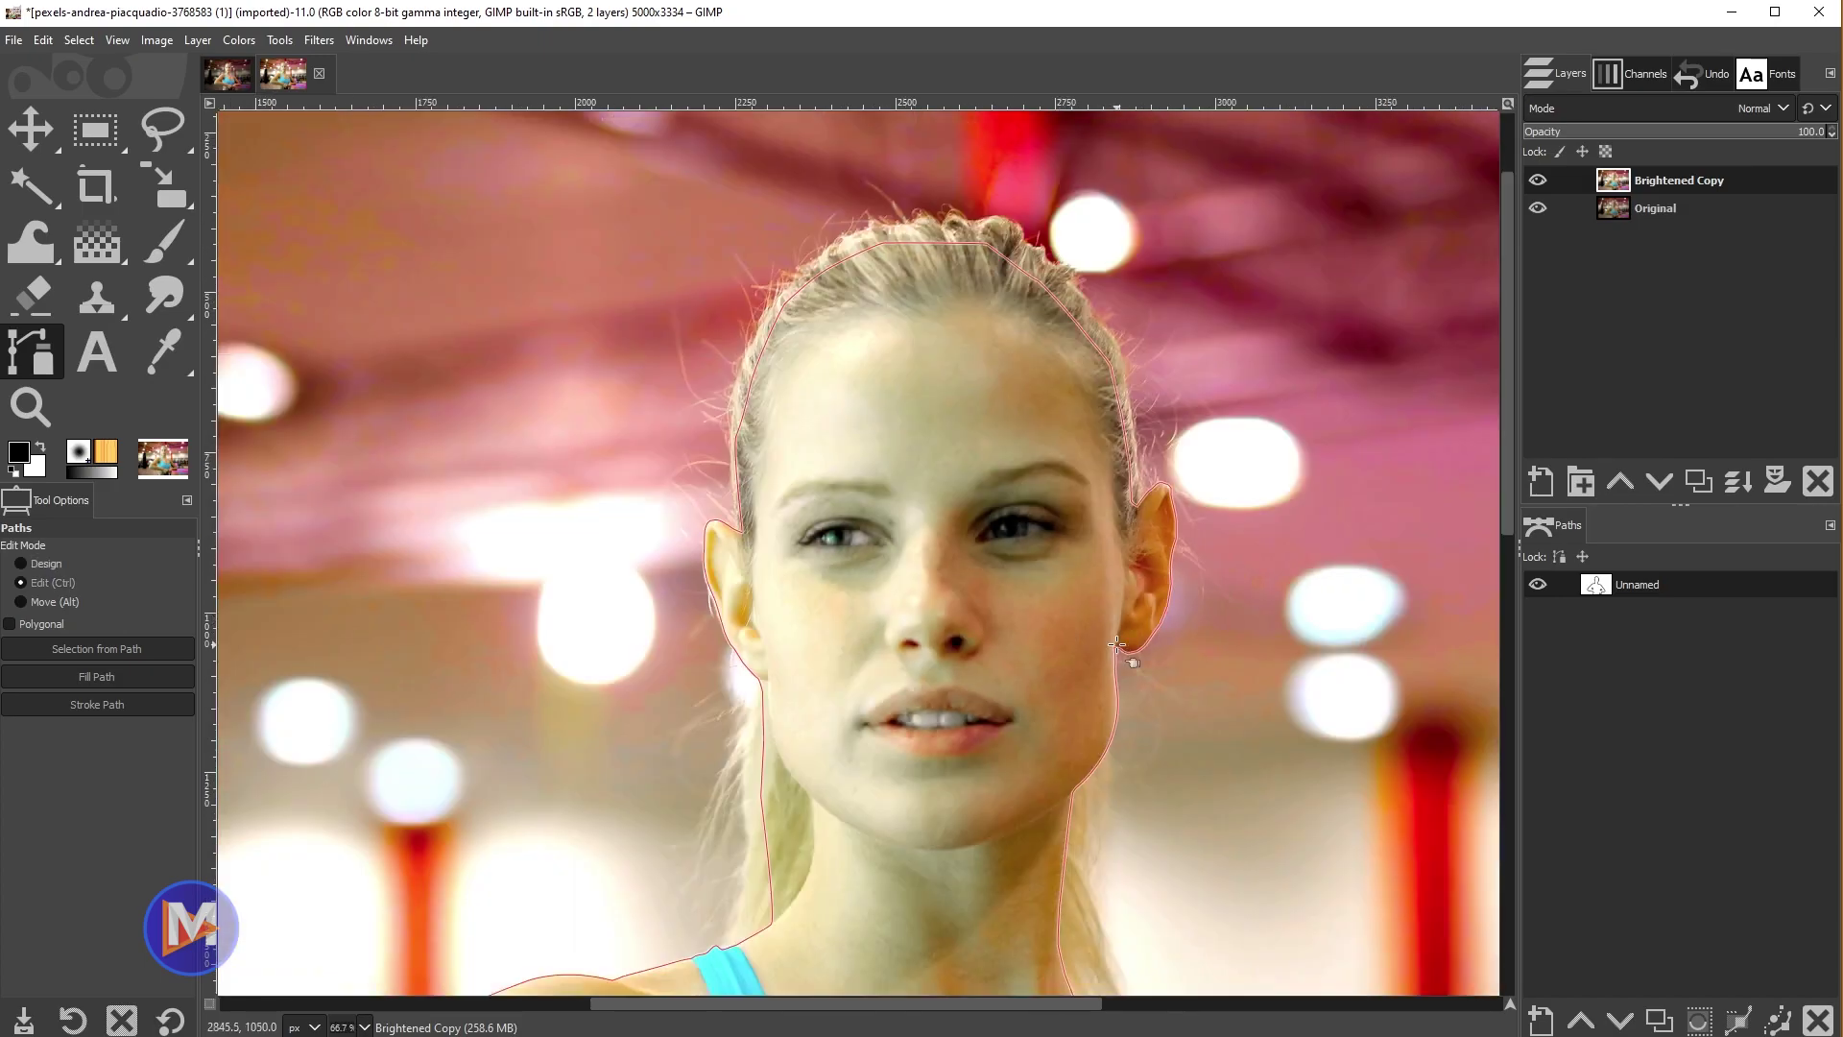
drag(1061, 593, 1033, 578)
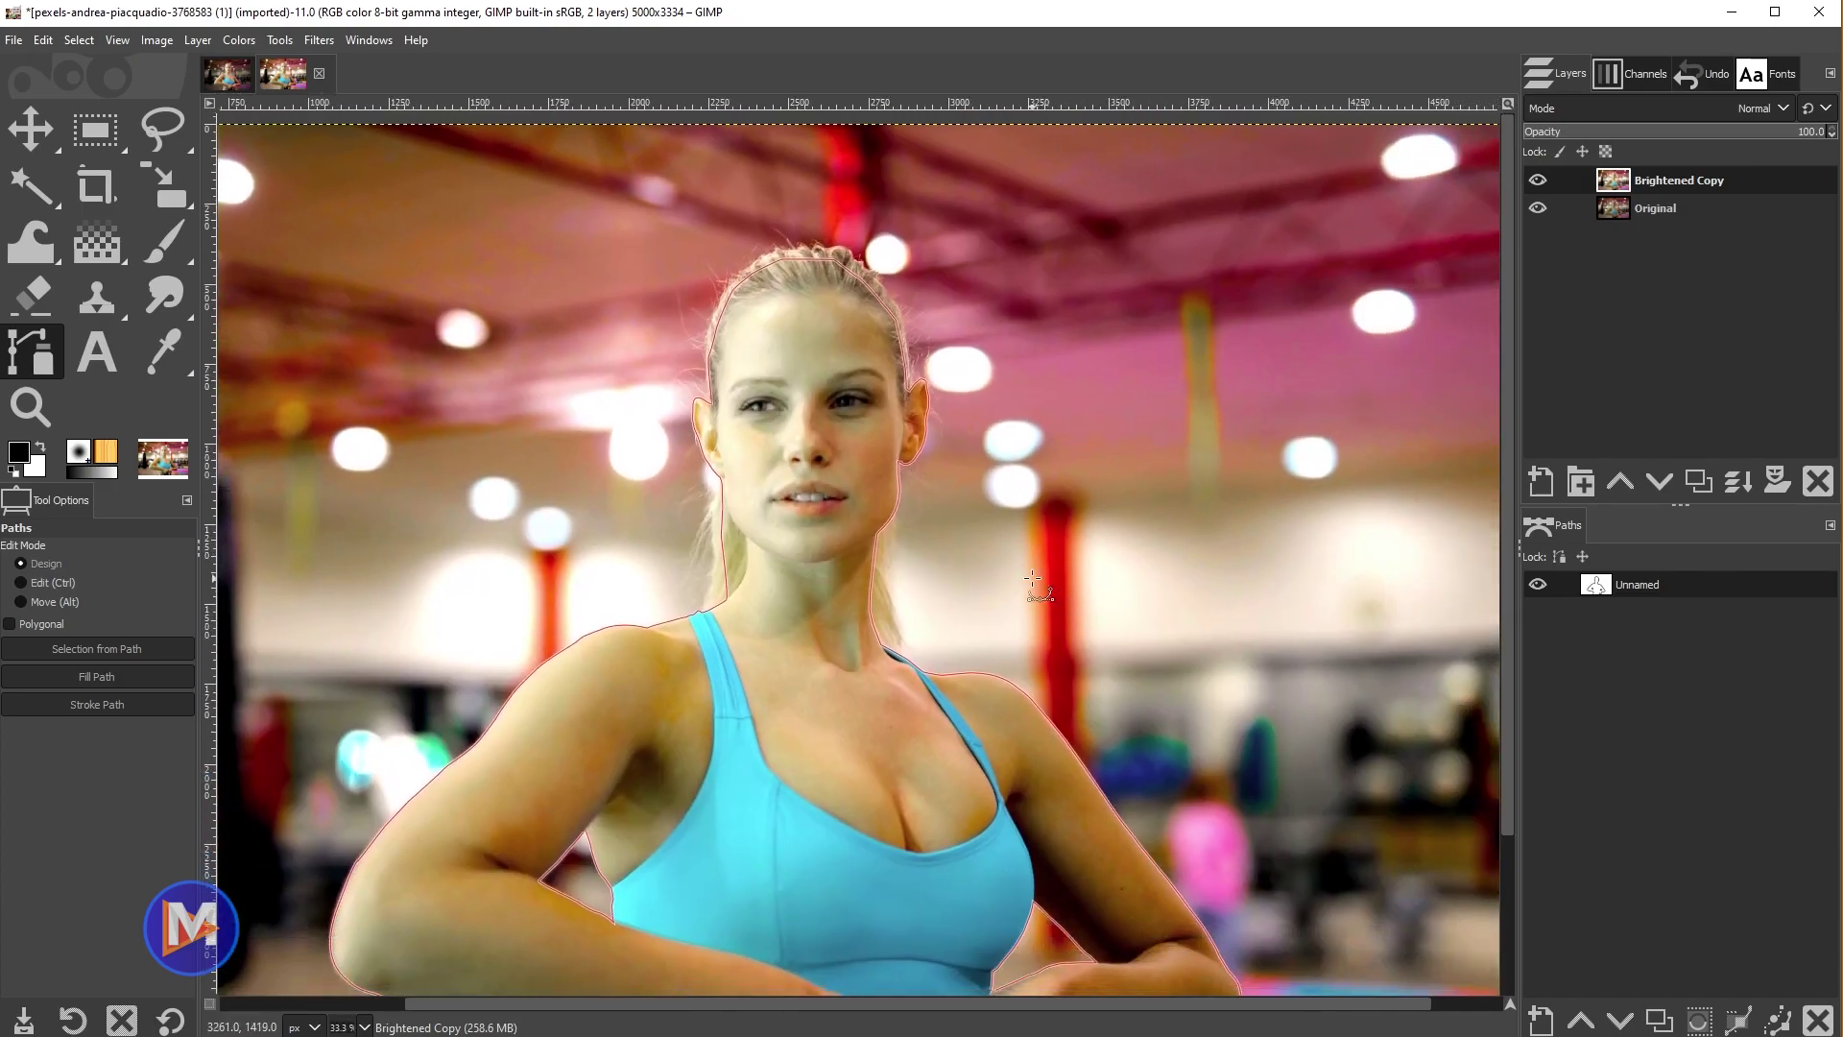
key(shift+ctrl+j)
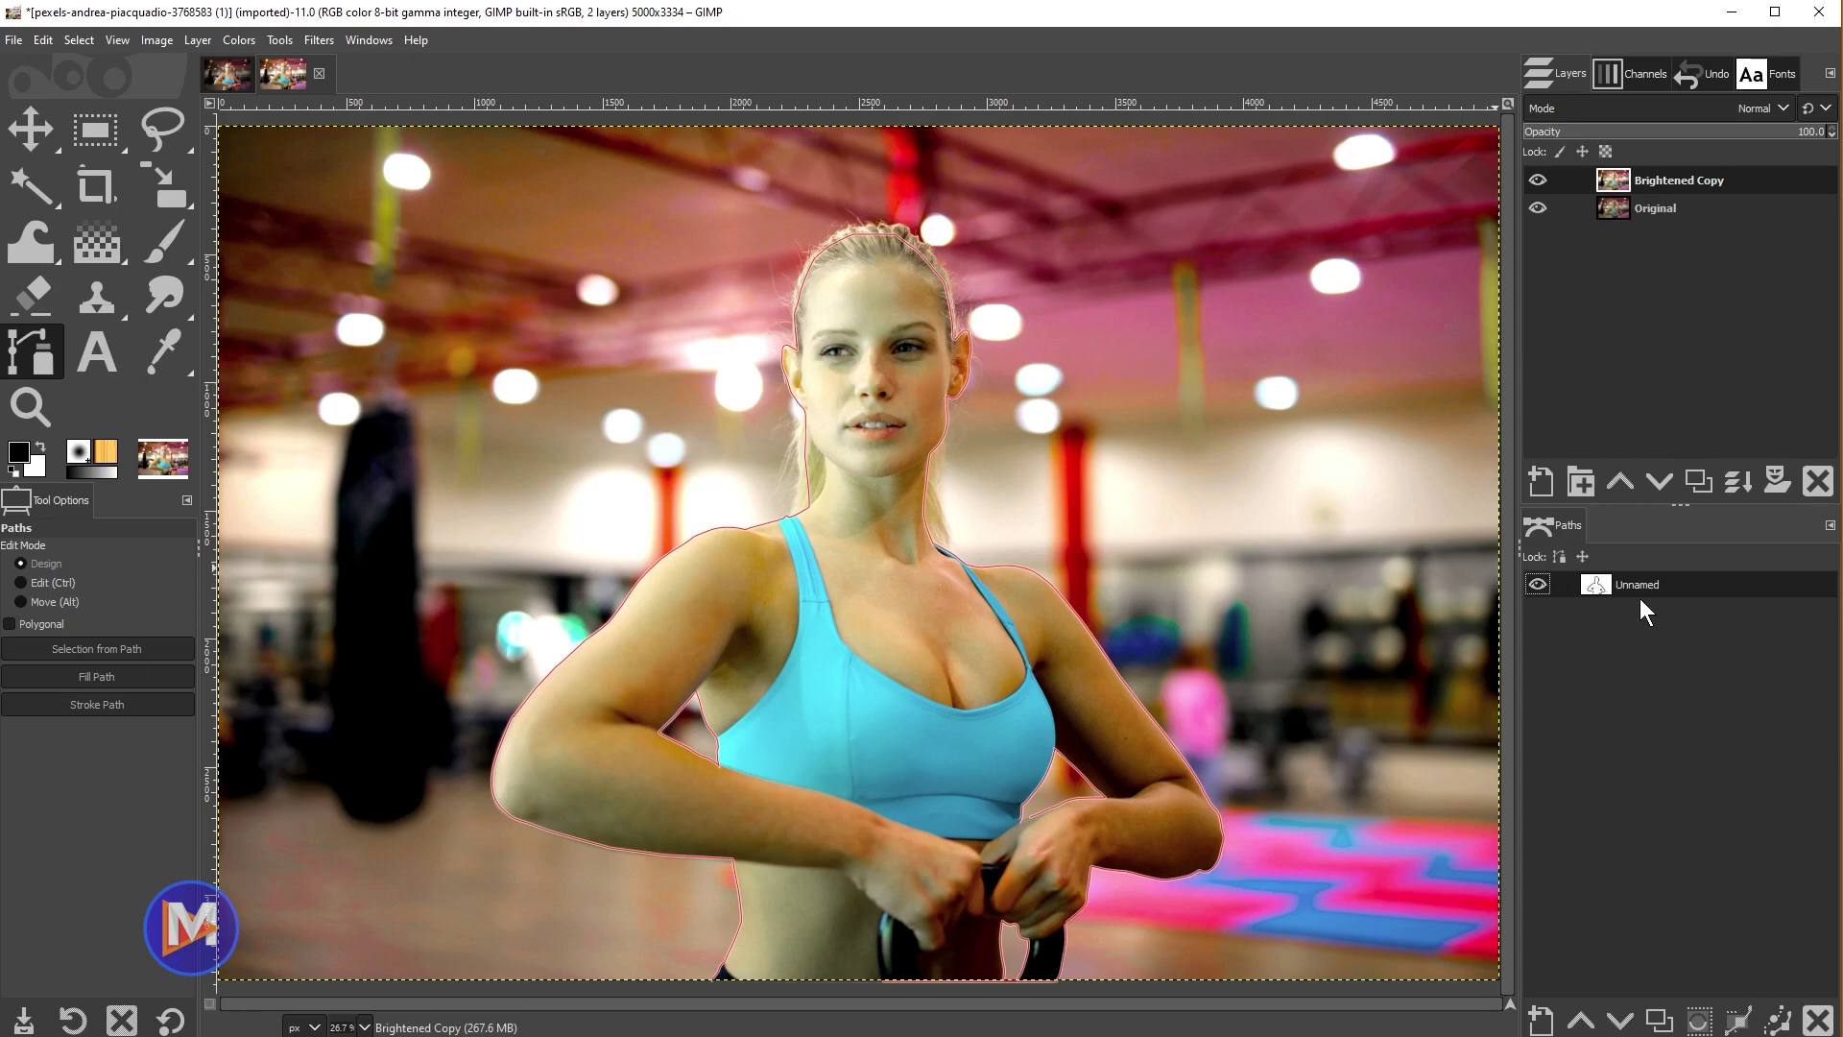
click(1699, 1021)
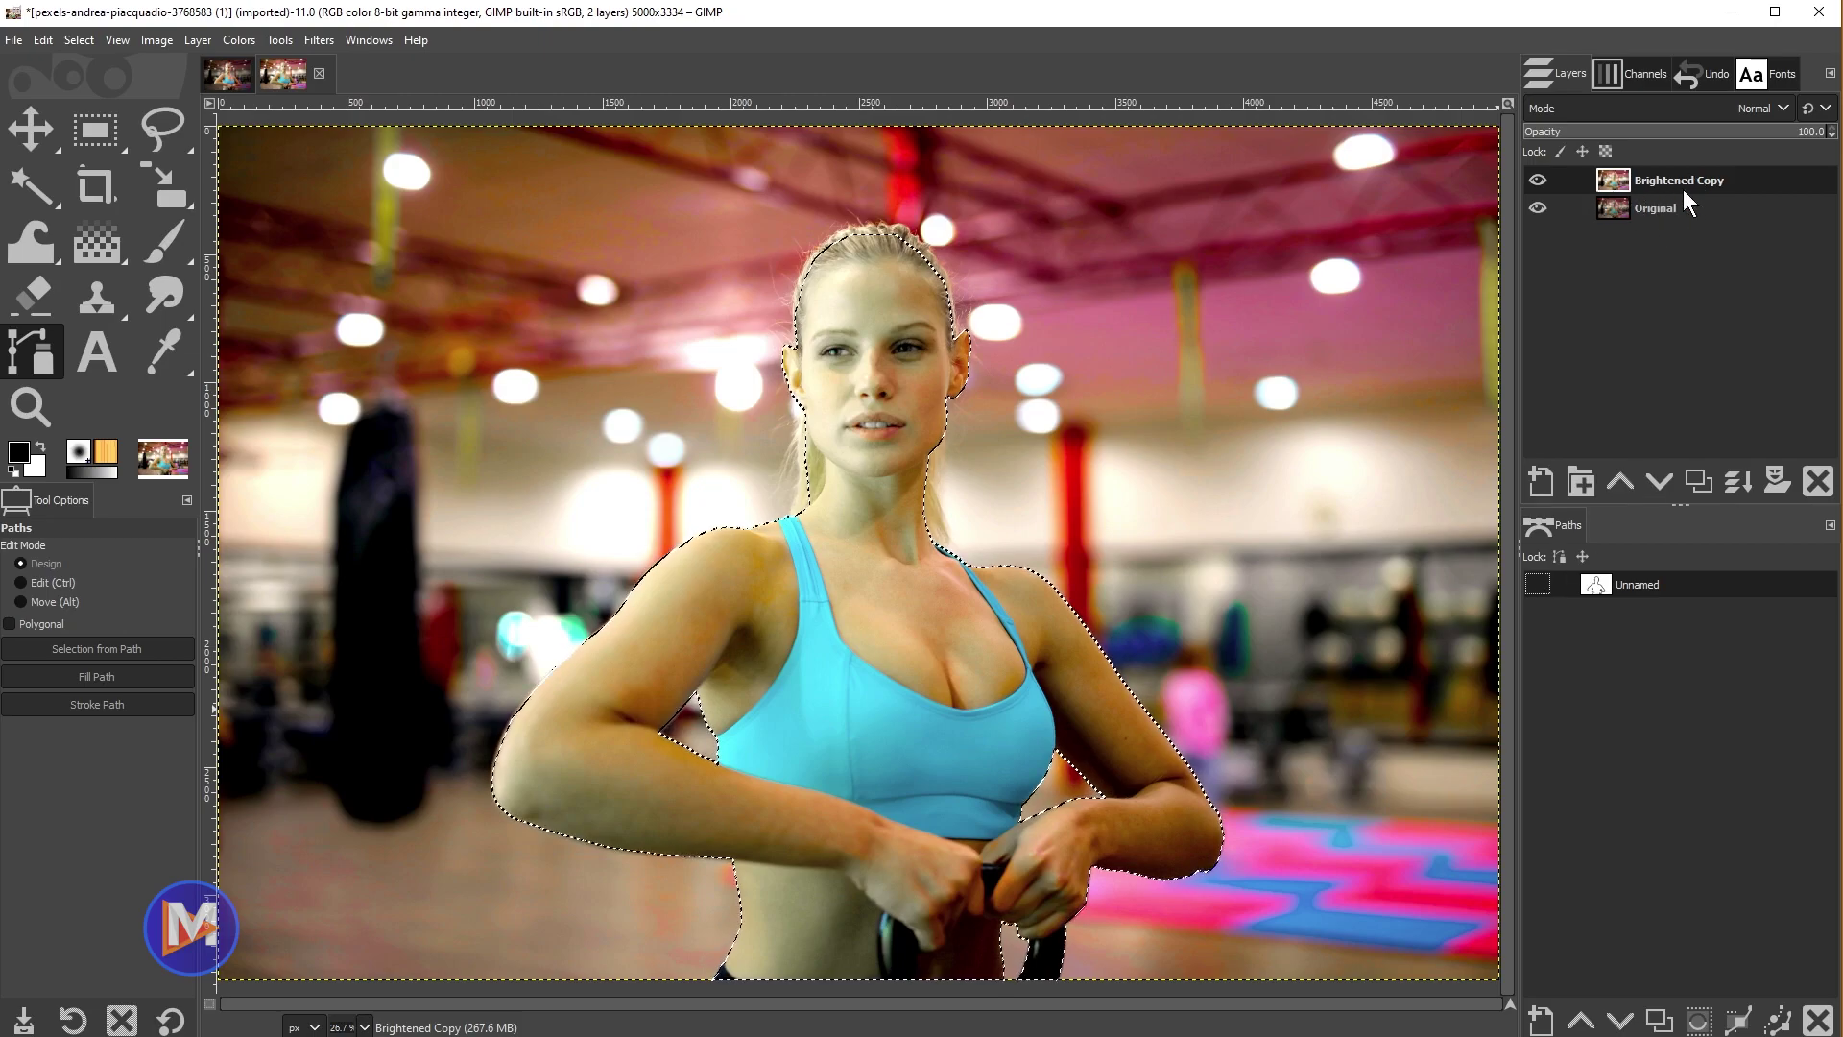
Step: Add a layer mask initialized from the selection to the Brightened Copy layer and deselect everything
click(1777, 480)
drag(1629, 336, 1213, 209)
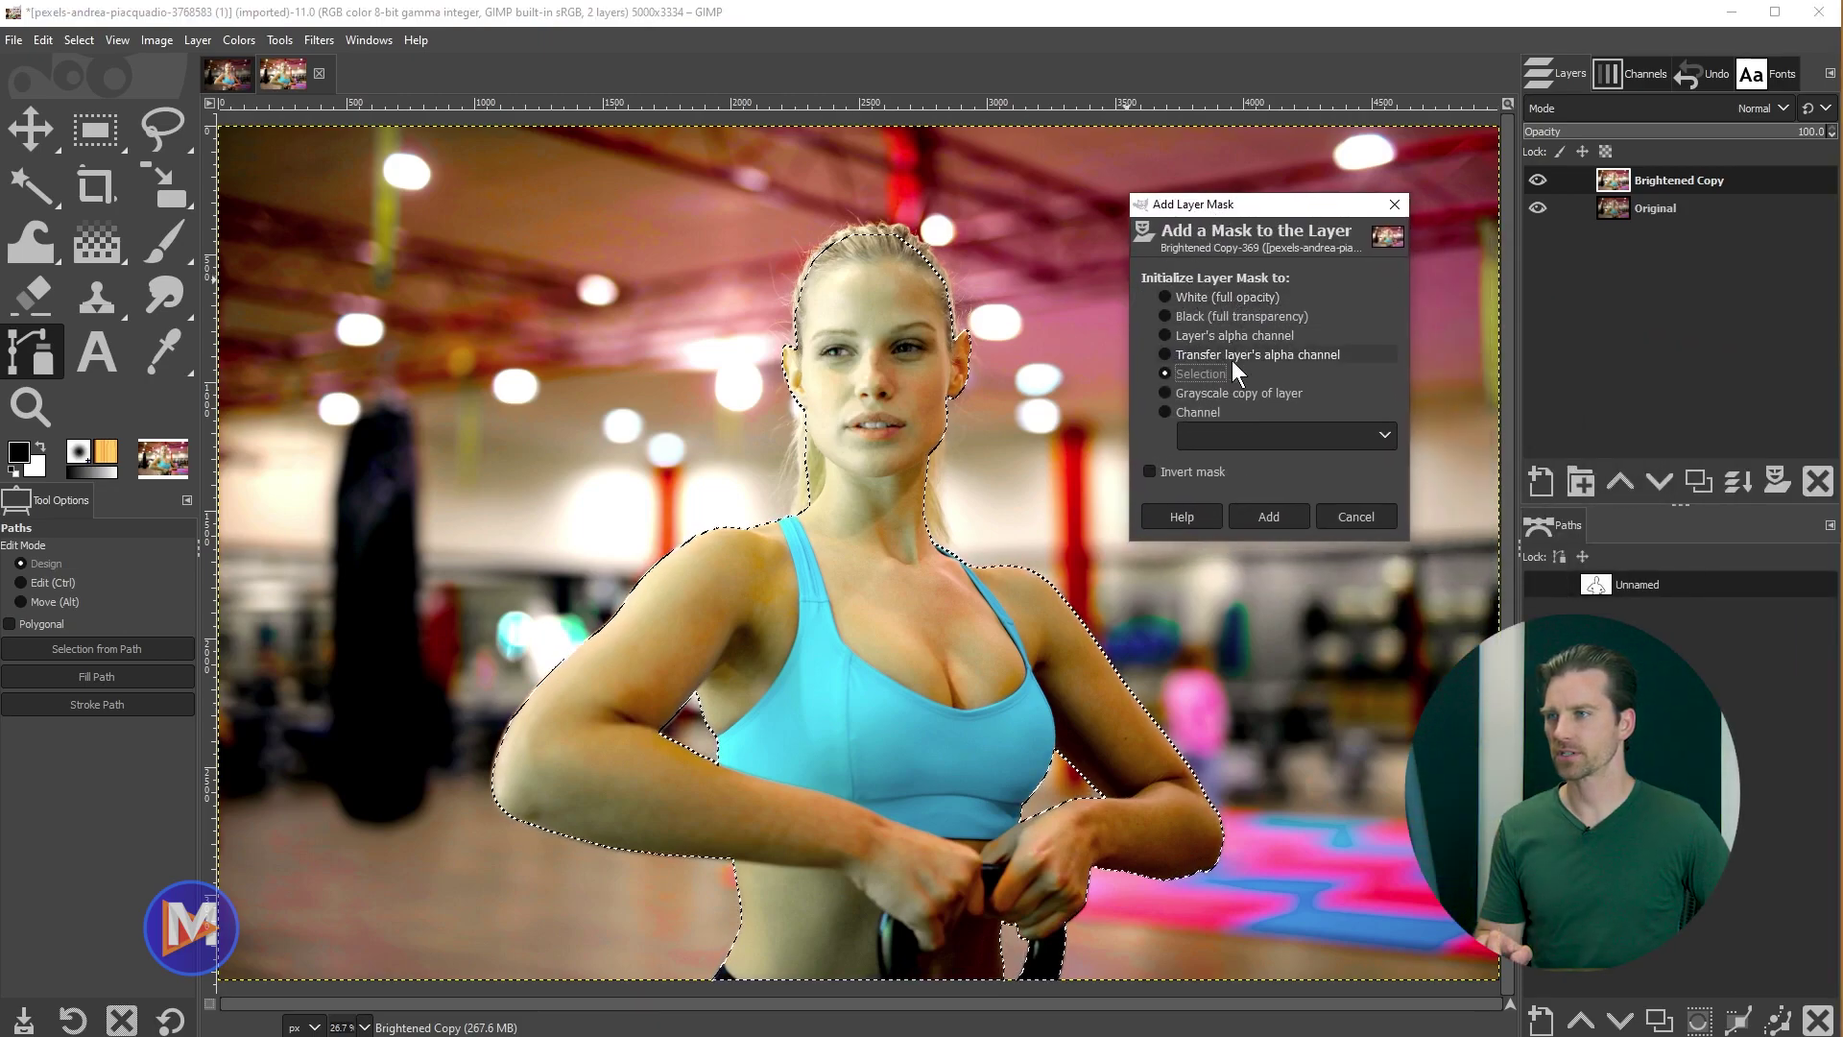
click(1280, 515)
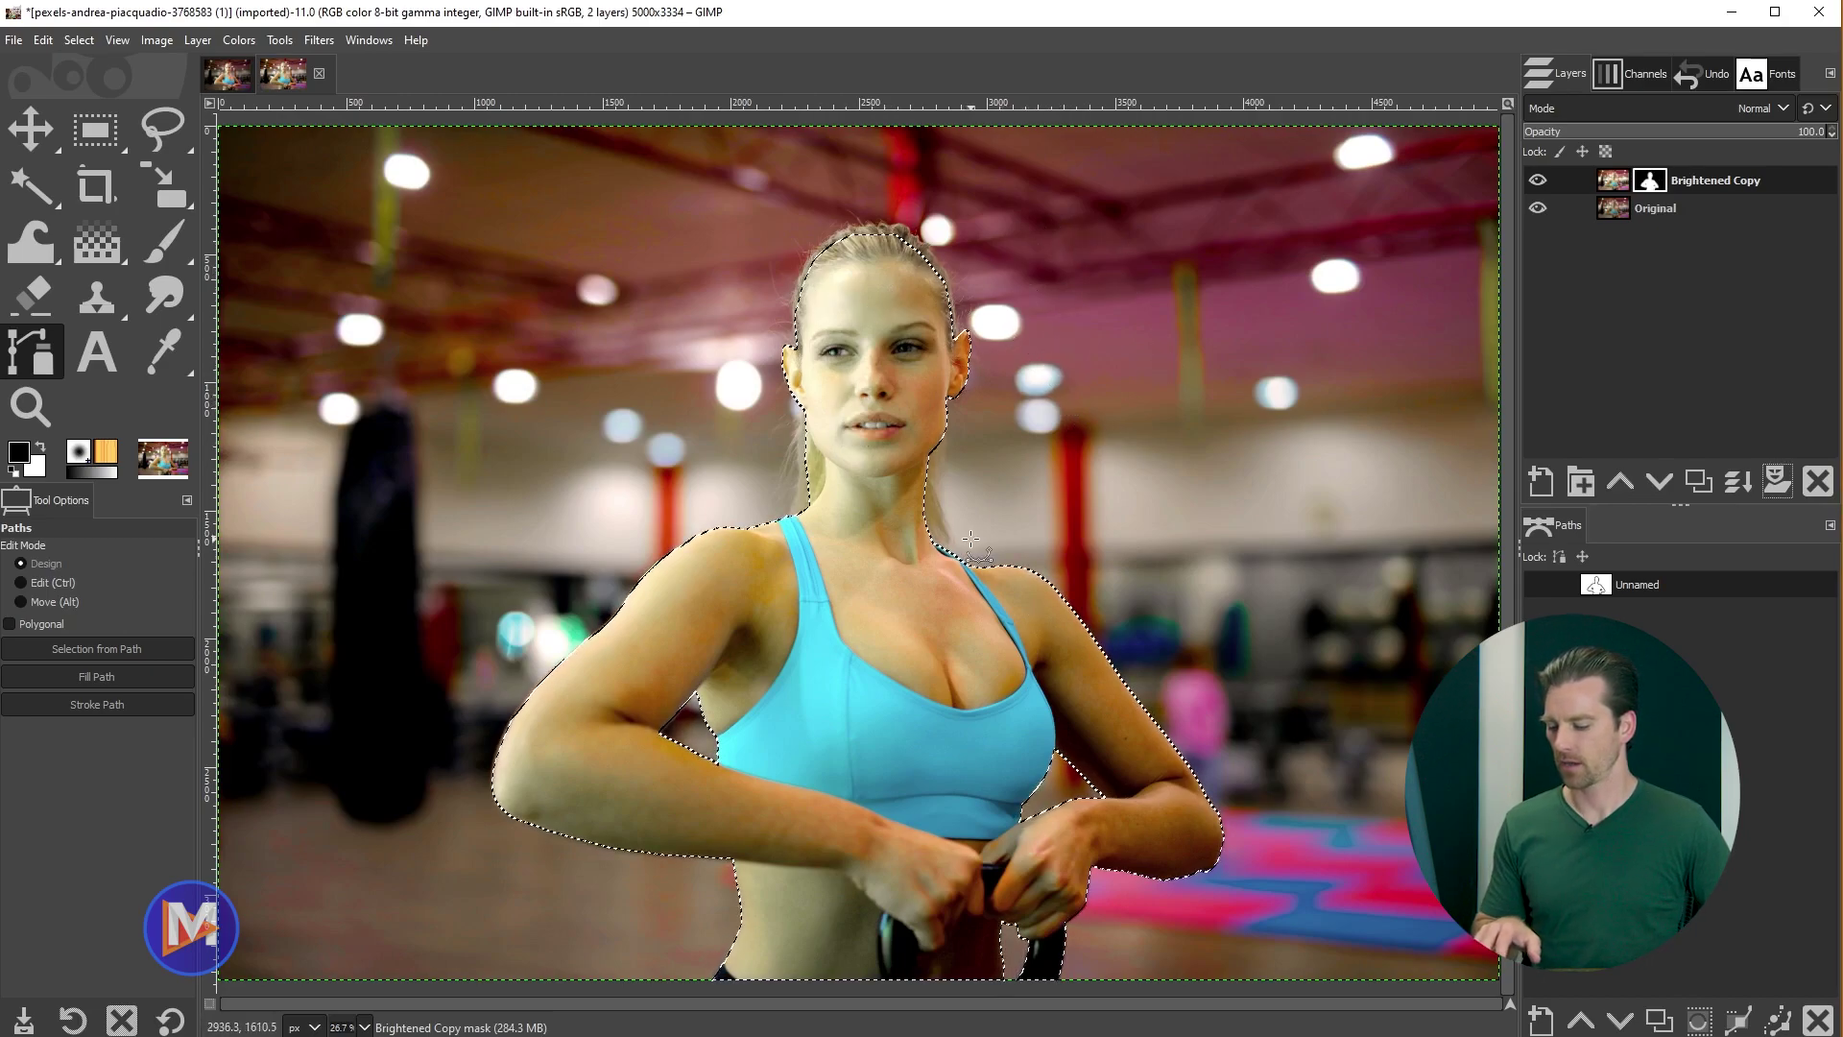
key(shift+ctrl+a)
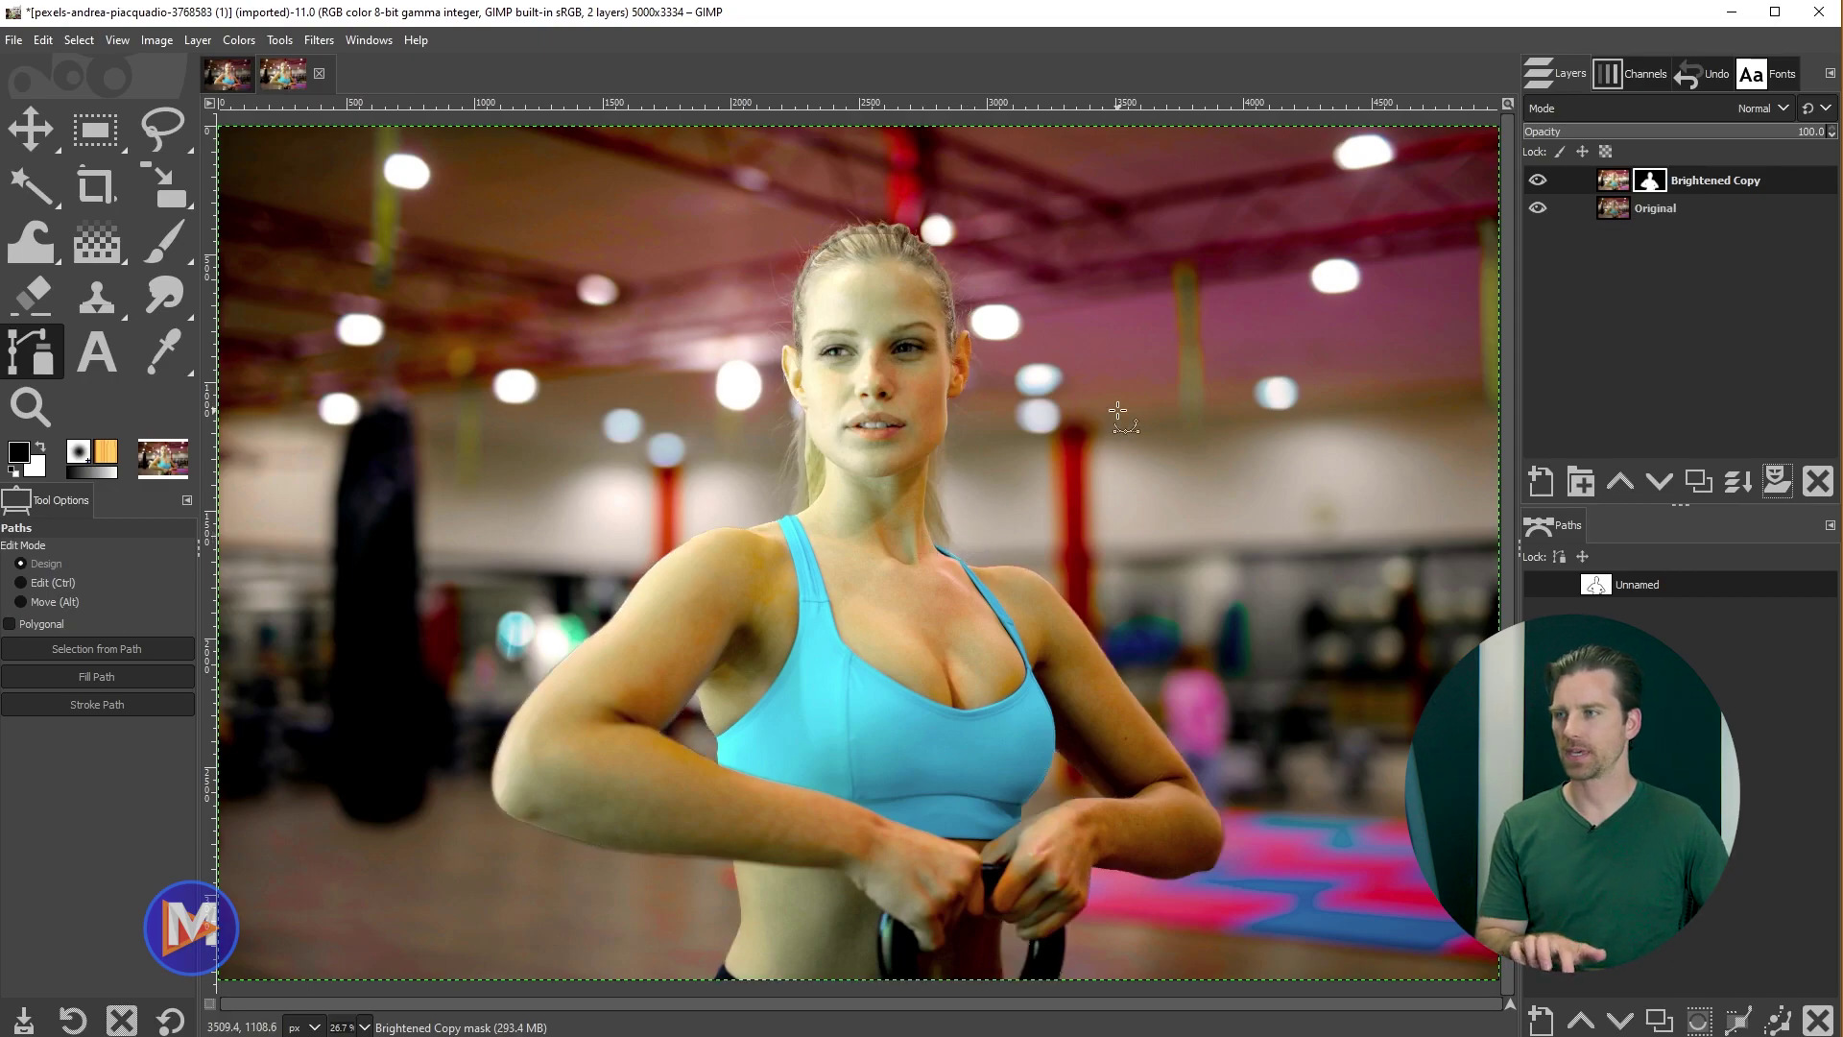
Step: Paint white on the layer mask with the Paintbrush over the ponytail beside the neck and the hair around the head
key(p)
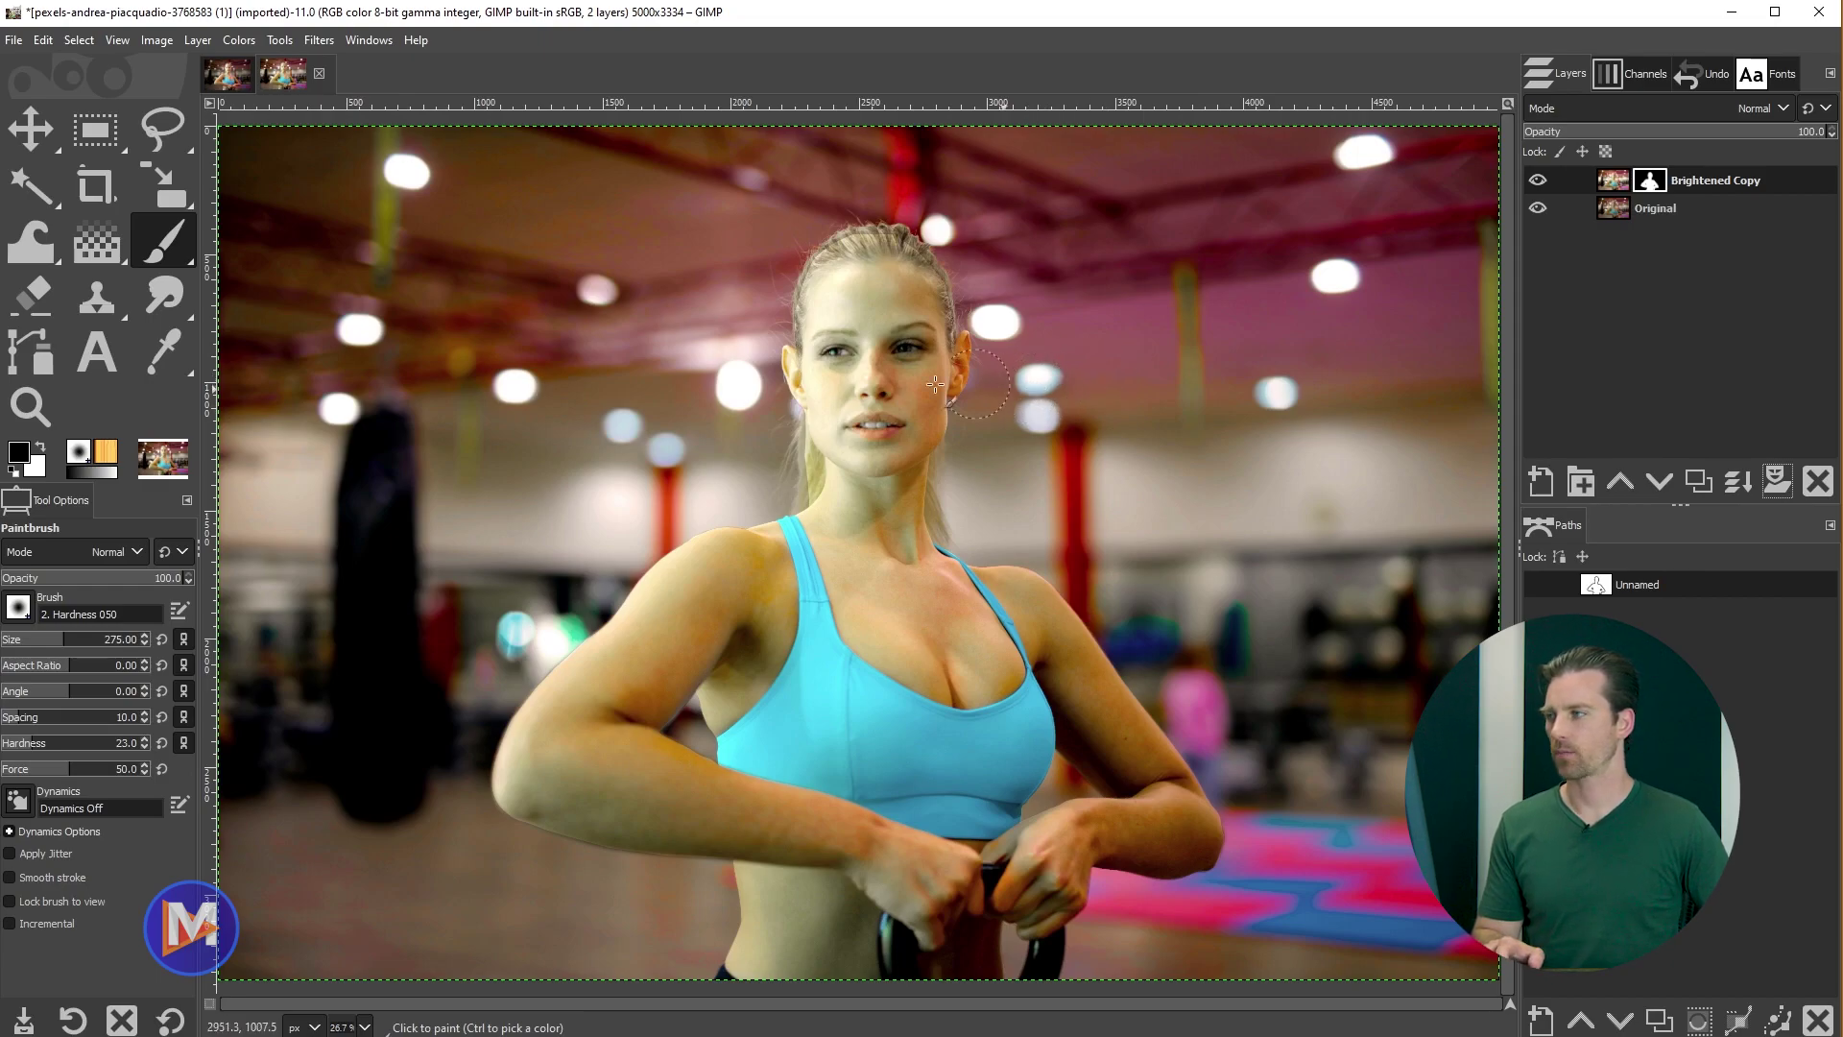
click(43, 448)
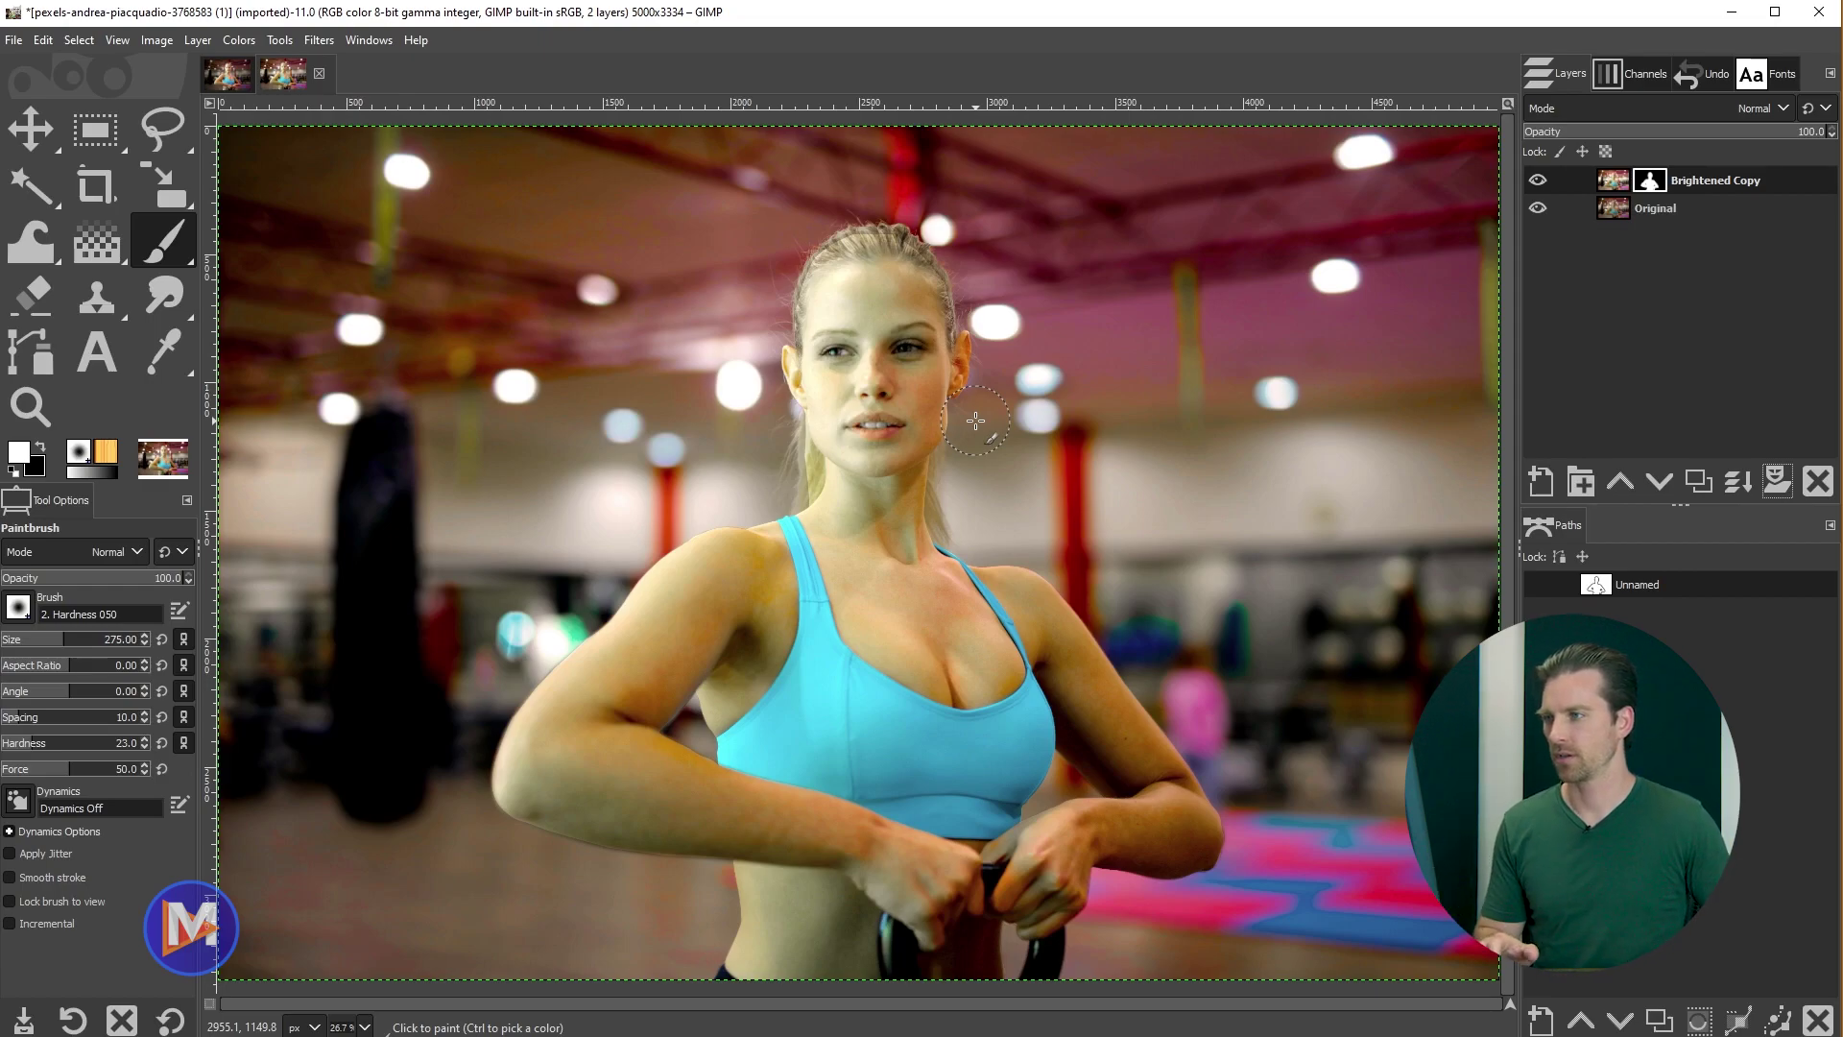
ctrl+scroll(922, 494, up, 3)
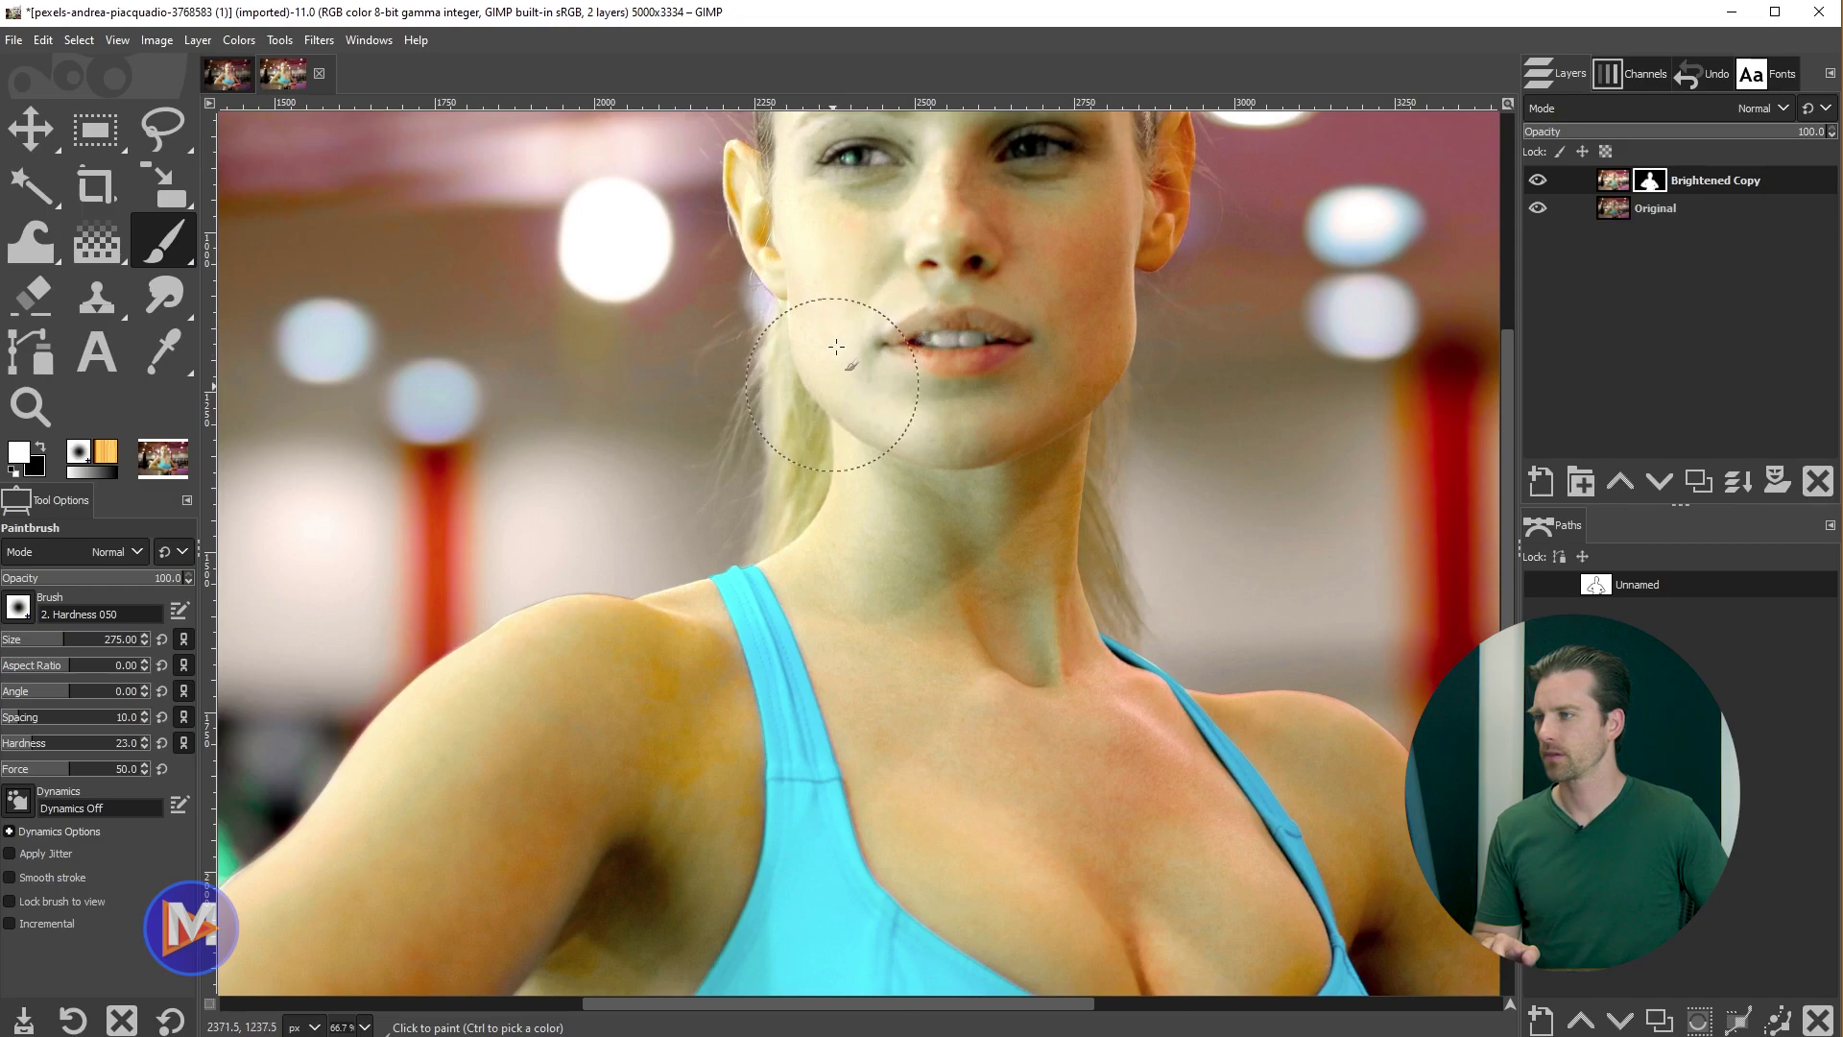
mouse_move(845, 576)
mouse_down()
mouse_move(1048, 566)
mouse_move(1054, 592)
mouse_move(1031, 473)
mouse_move(1049, 400)
mouse_move(1085, 518)
mouse_move(1065, 614)
mouse_move(1080, 587)
mouse_up()
scroll(816, 519, up, 5)
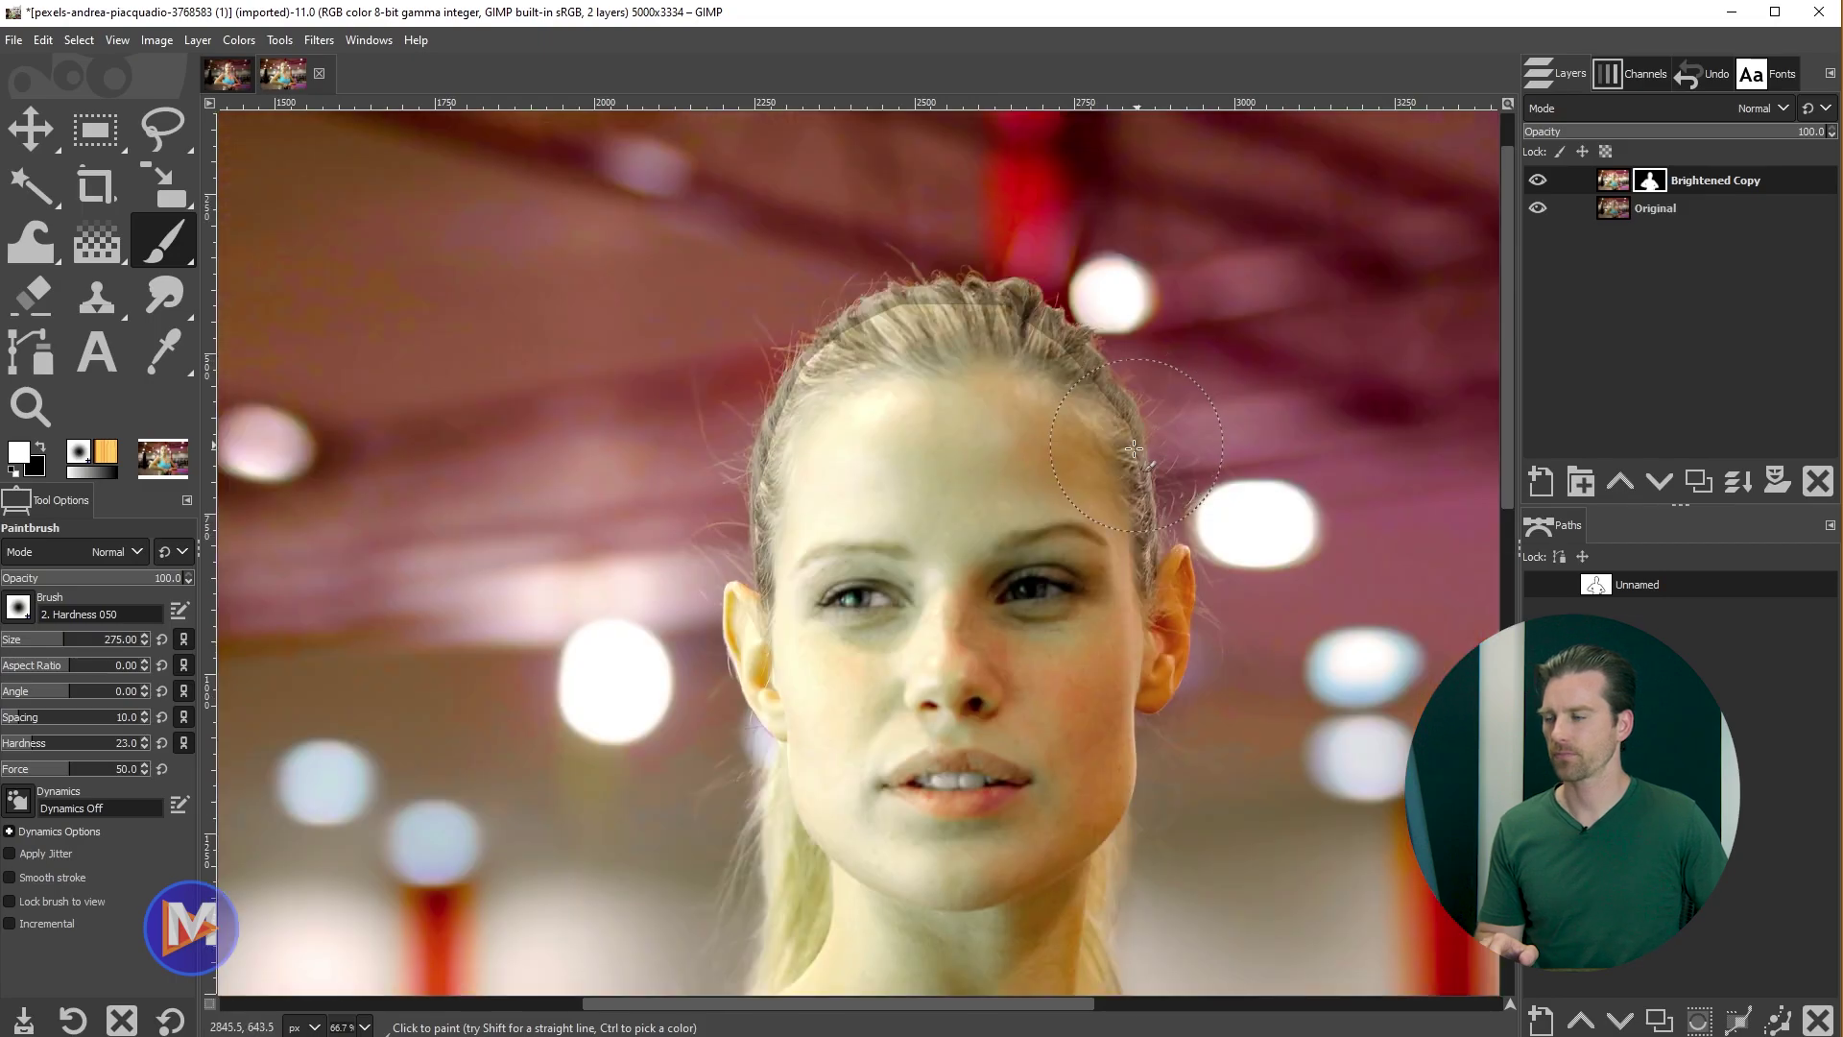
mouse_move(816, 520)
mouse_down()
mouse_move(852, 486)
mouse_move(810, 493)
mouse_move(844, 424)
mouse_move(864, 509)
mouse_move(823, 528)
mouse_move(867, 381)
mouse_move(835, 403)
mouse_move(960, 322)
mouse_move(988, 336)
mouse_move(1086, 494)
mouse_up()
scroll(1075, 595, down, 5)
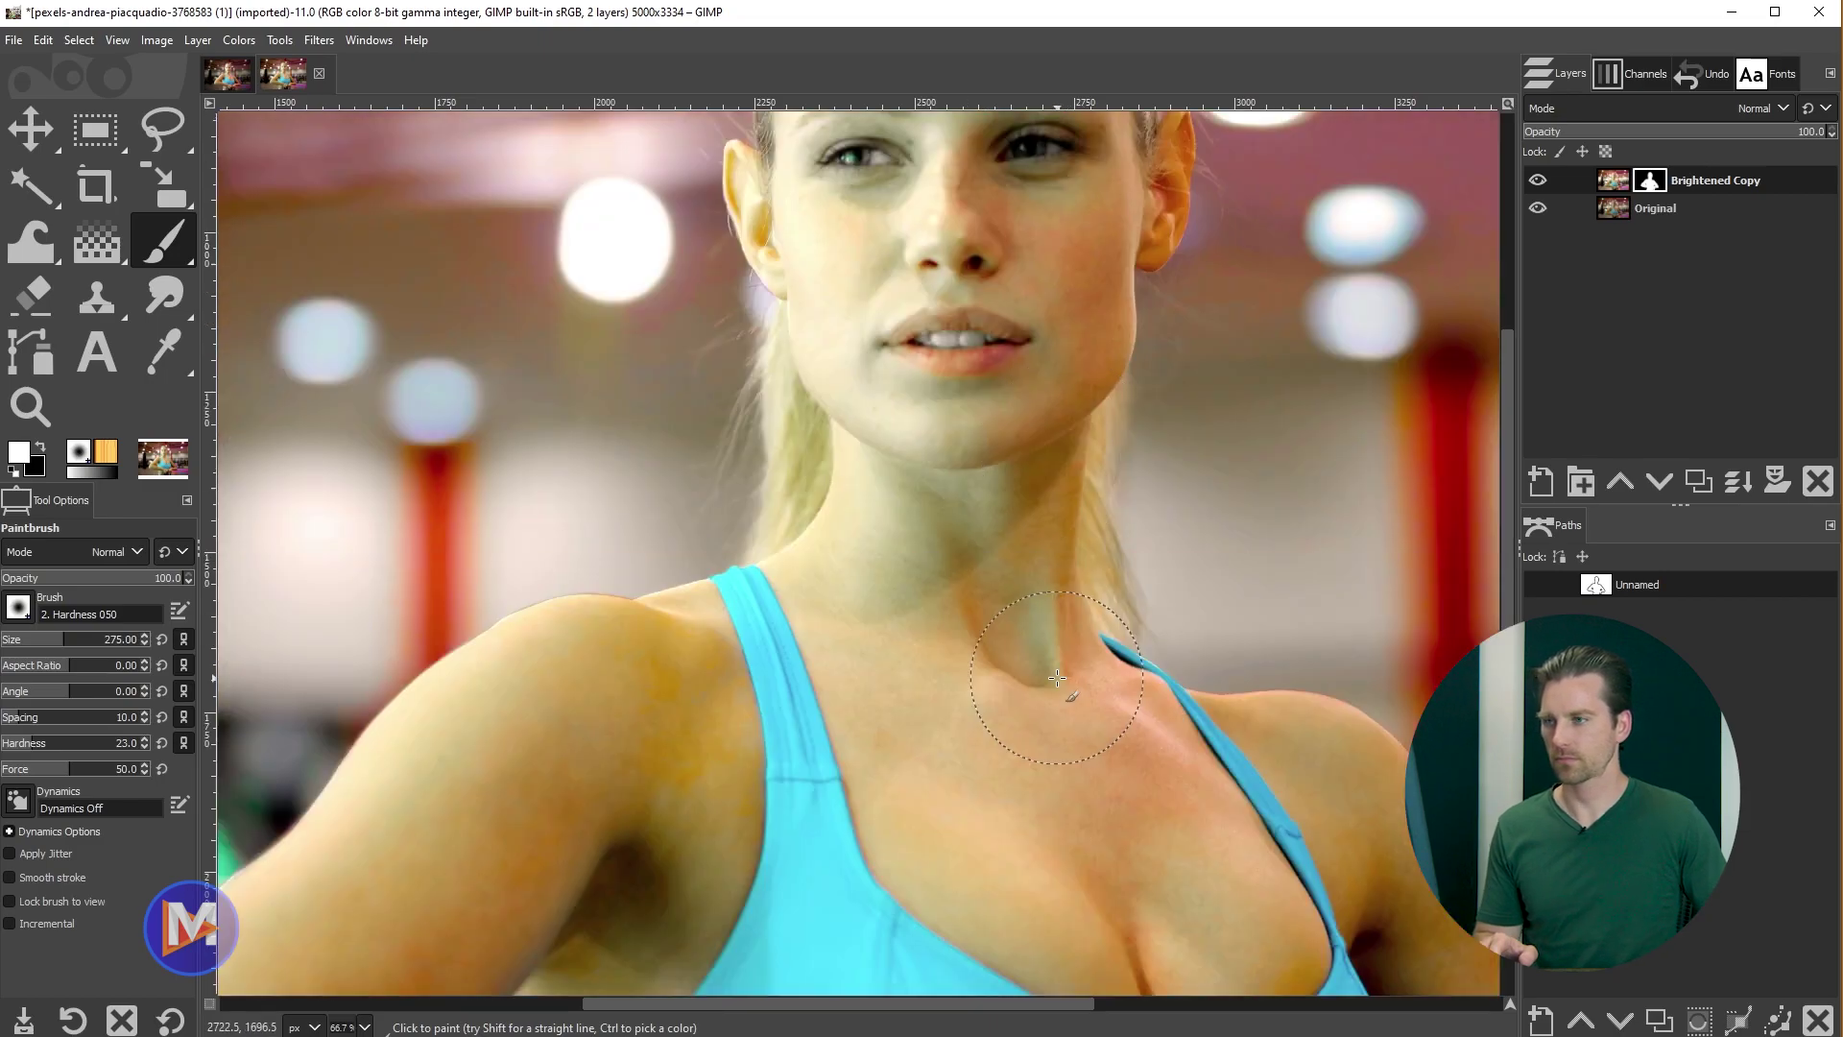
scroll(1113, 583, down, 4)
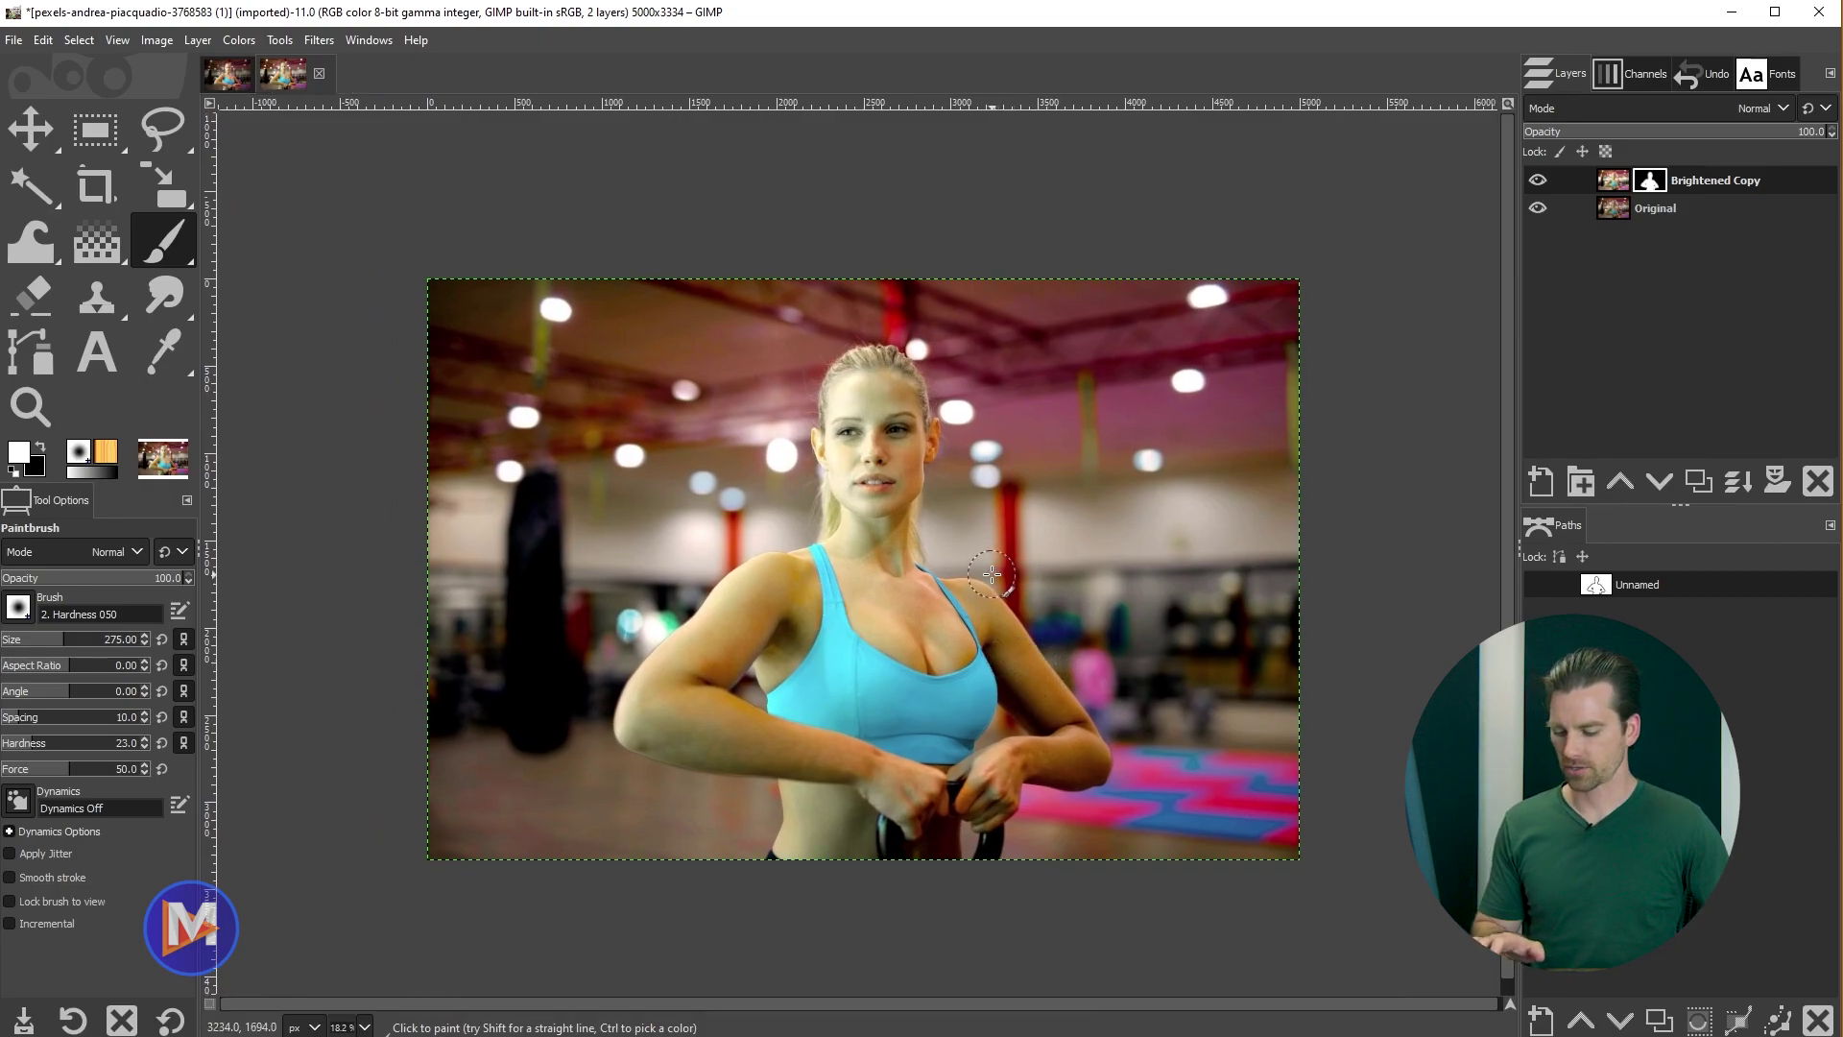
key(shift+ctrl+j)
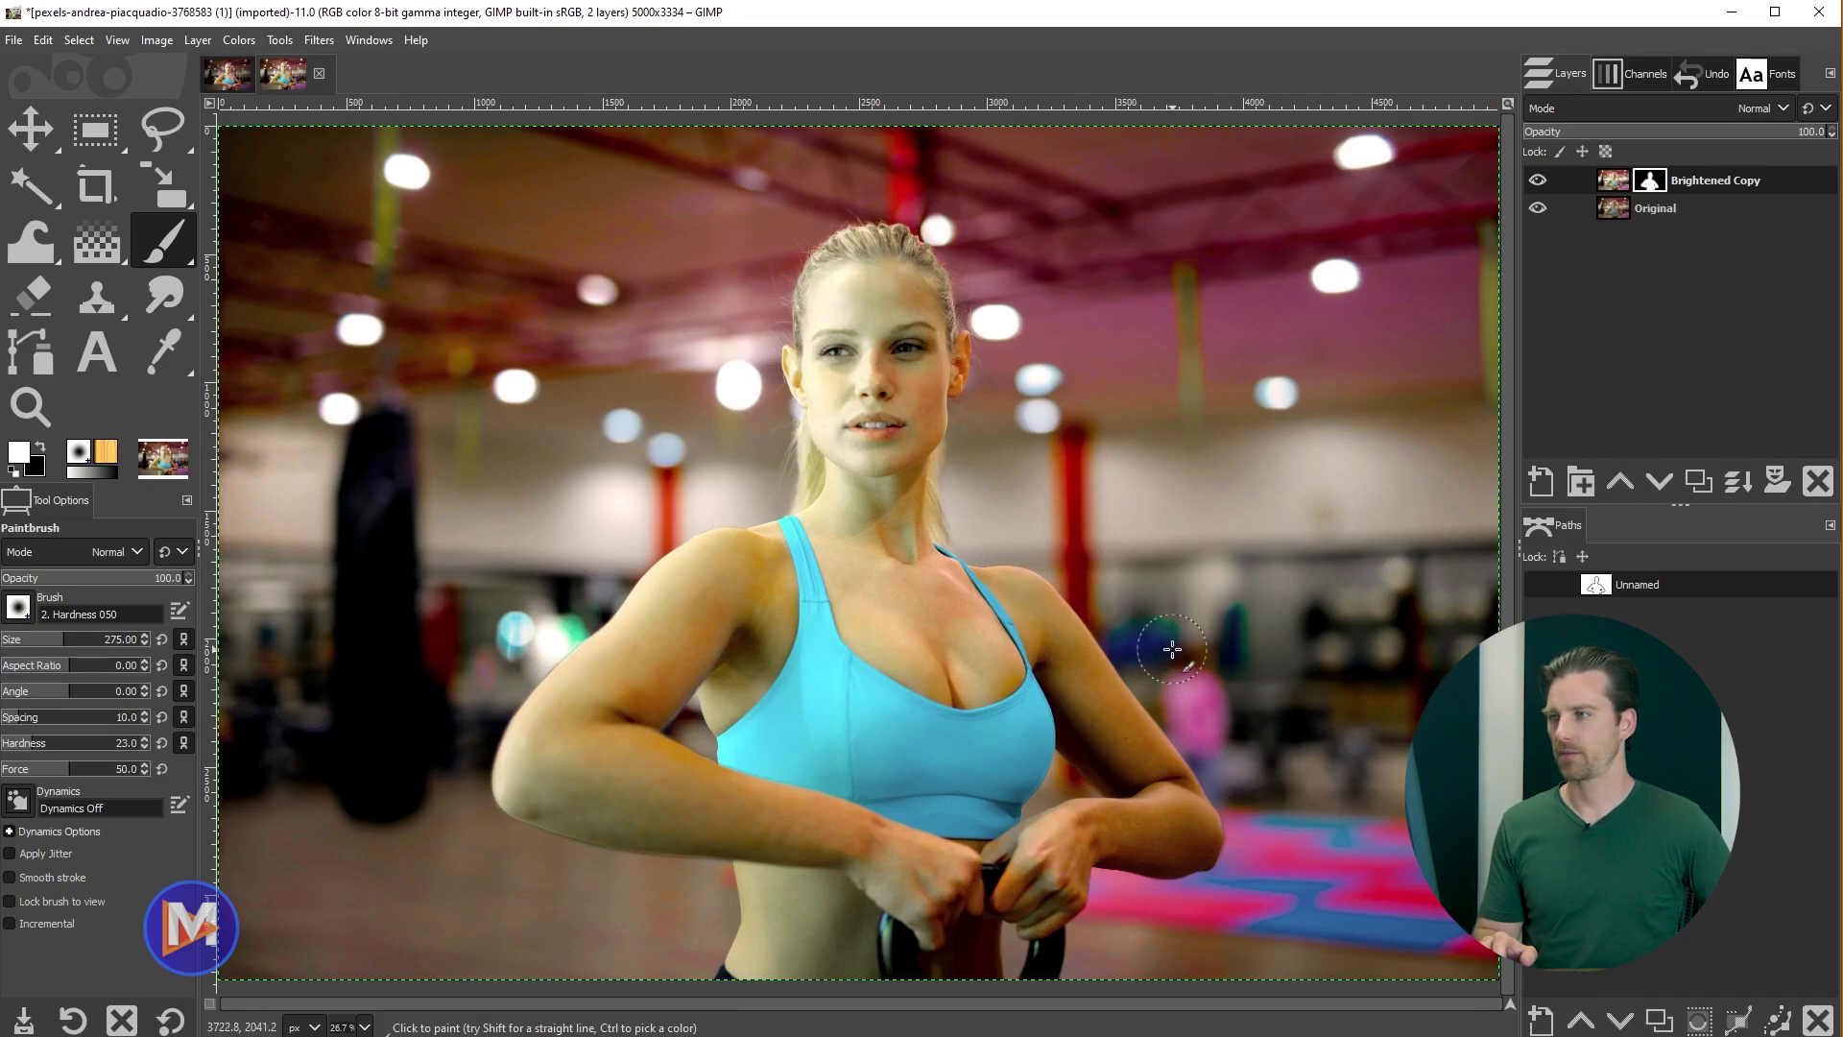
Step: Apply Color Temperature to the Brightened Copy layer's image, not its mask, with an intended temperature of 7558.4
click(1615, 181)
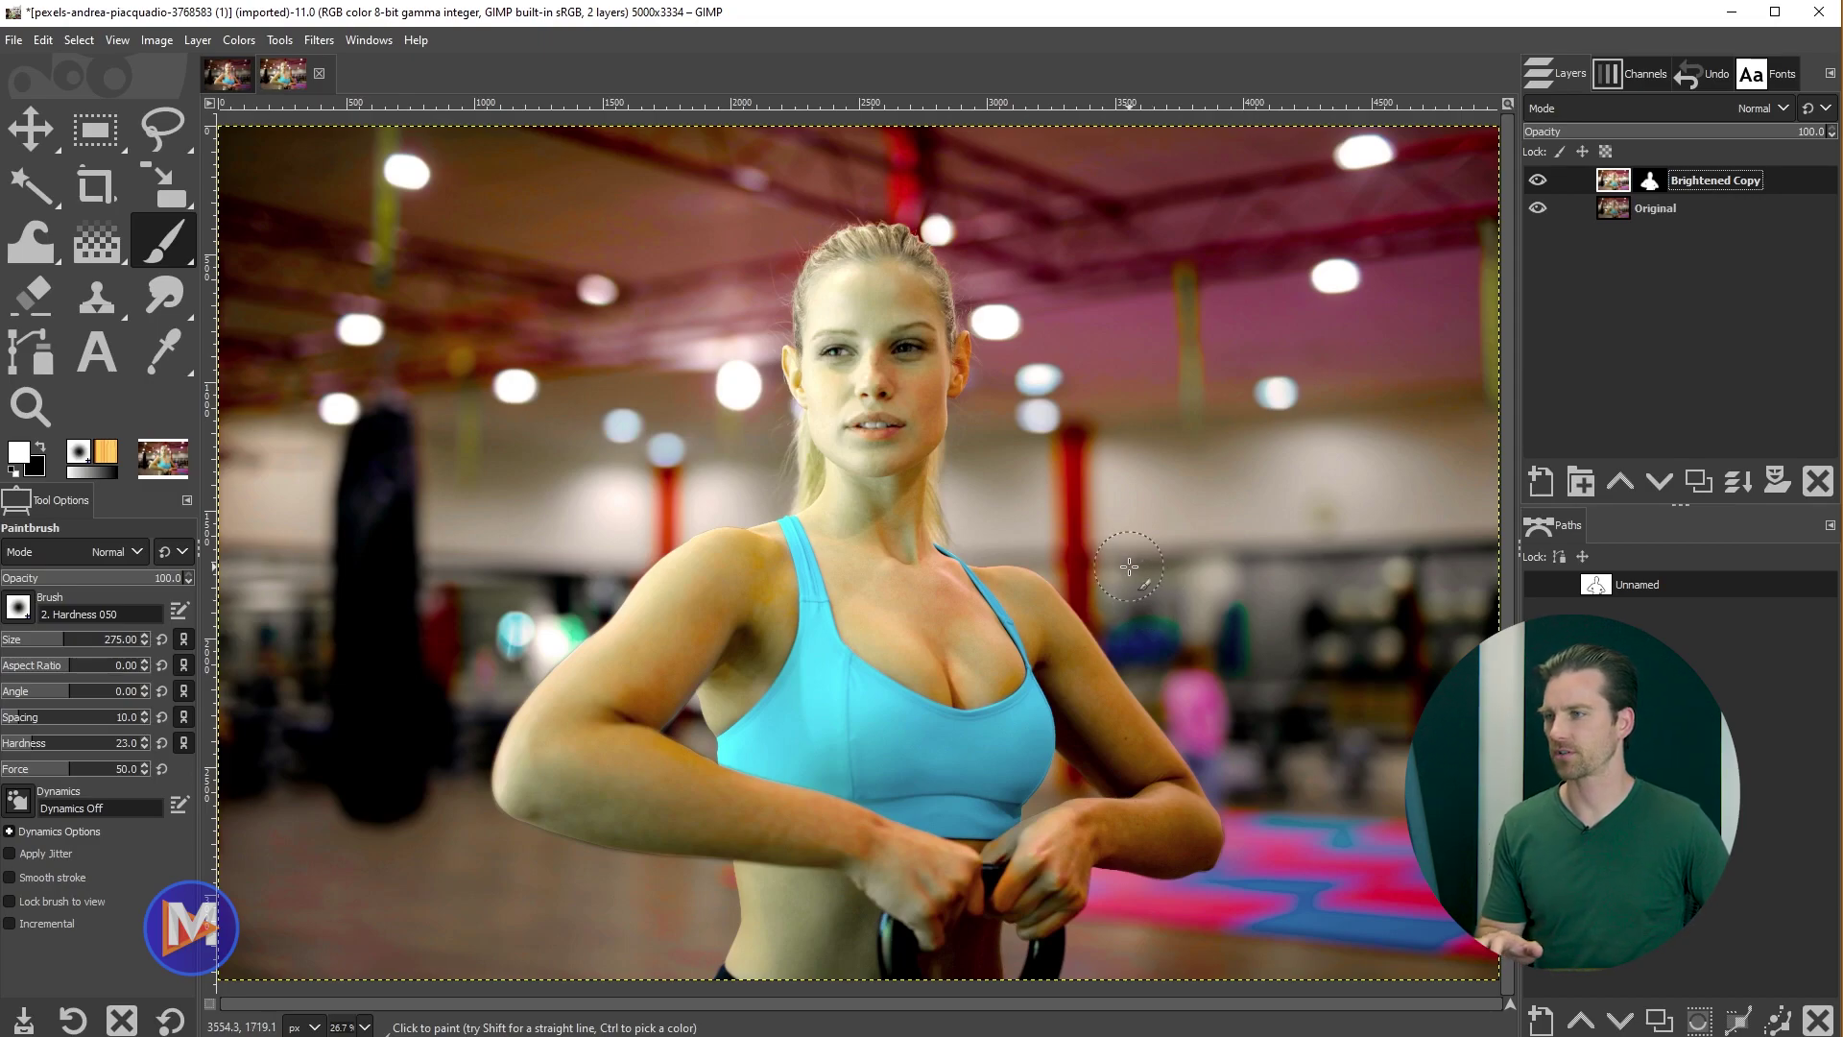
click(245, 37)
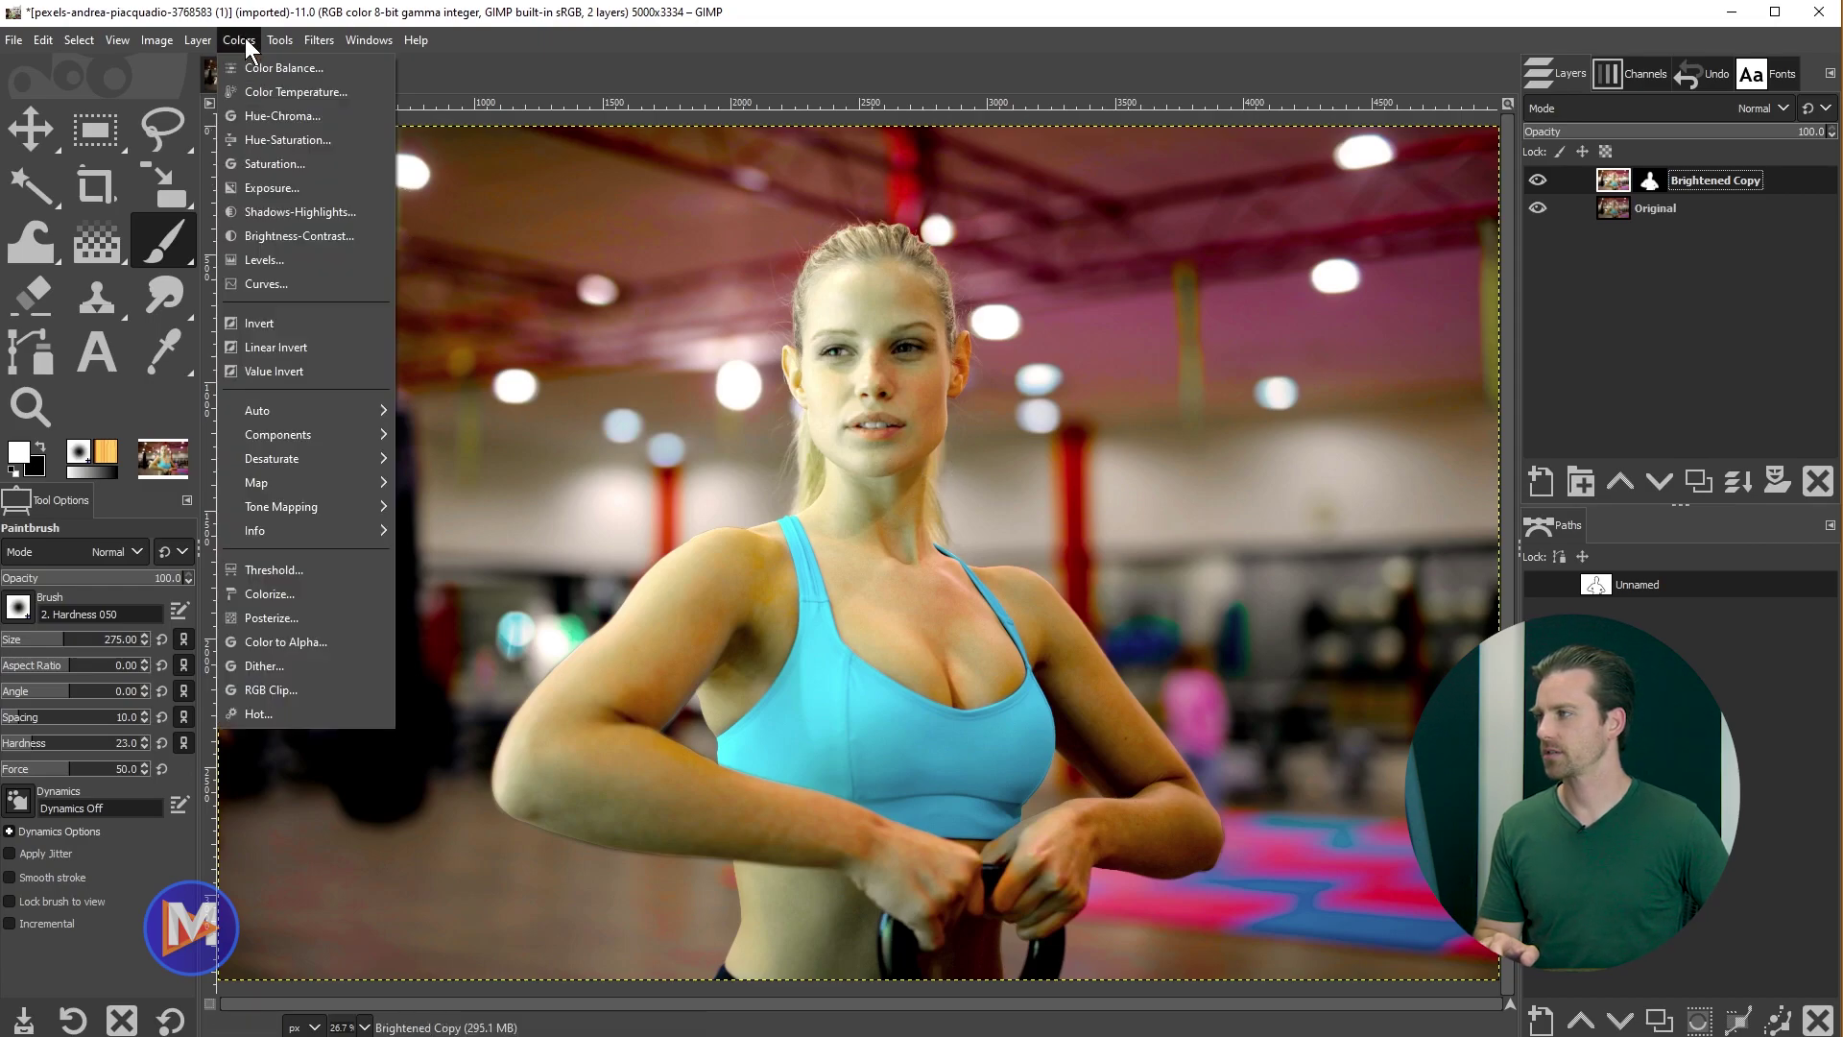
click(257, 89)
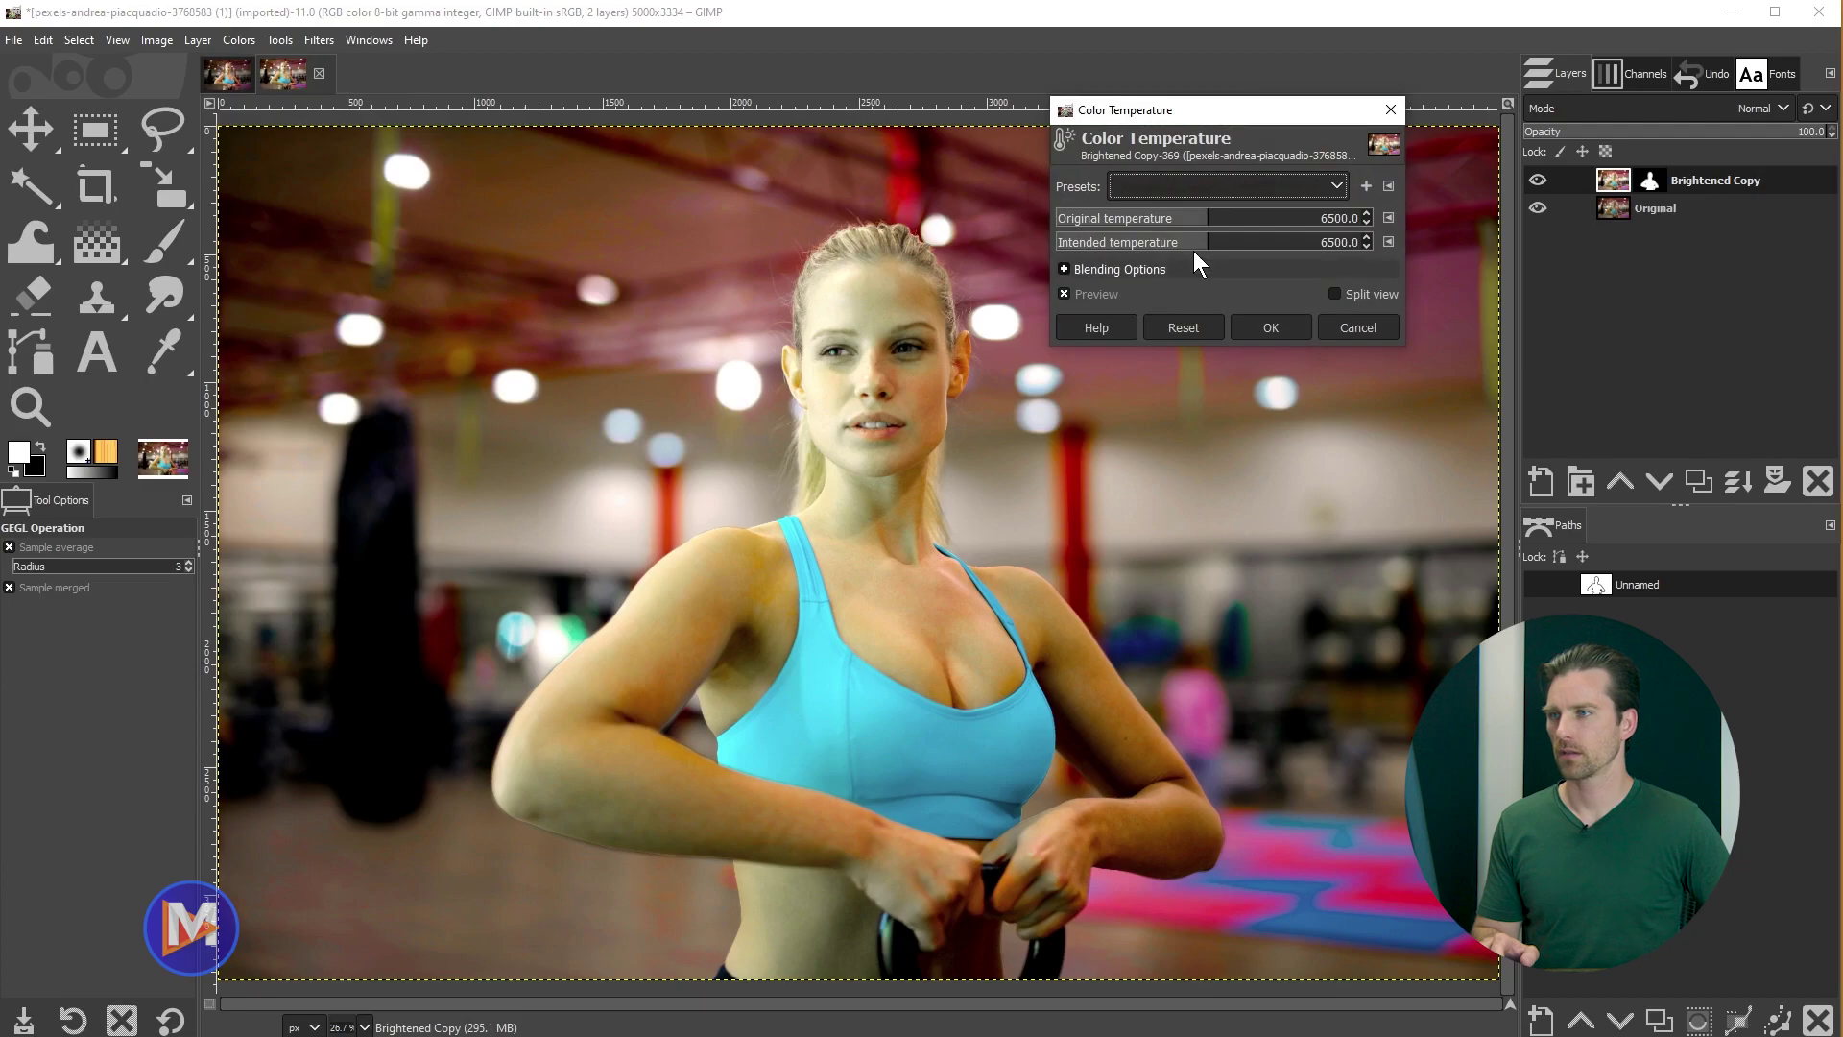
drag(1208, 244, 1239, 242)
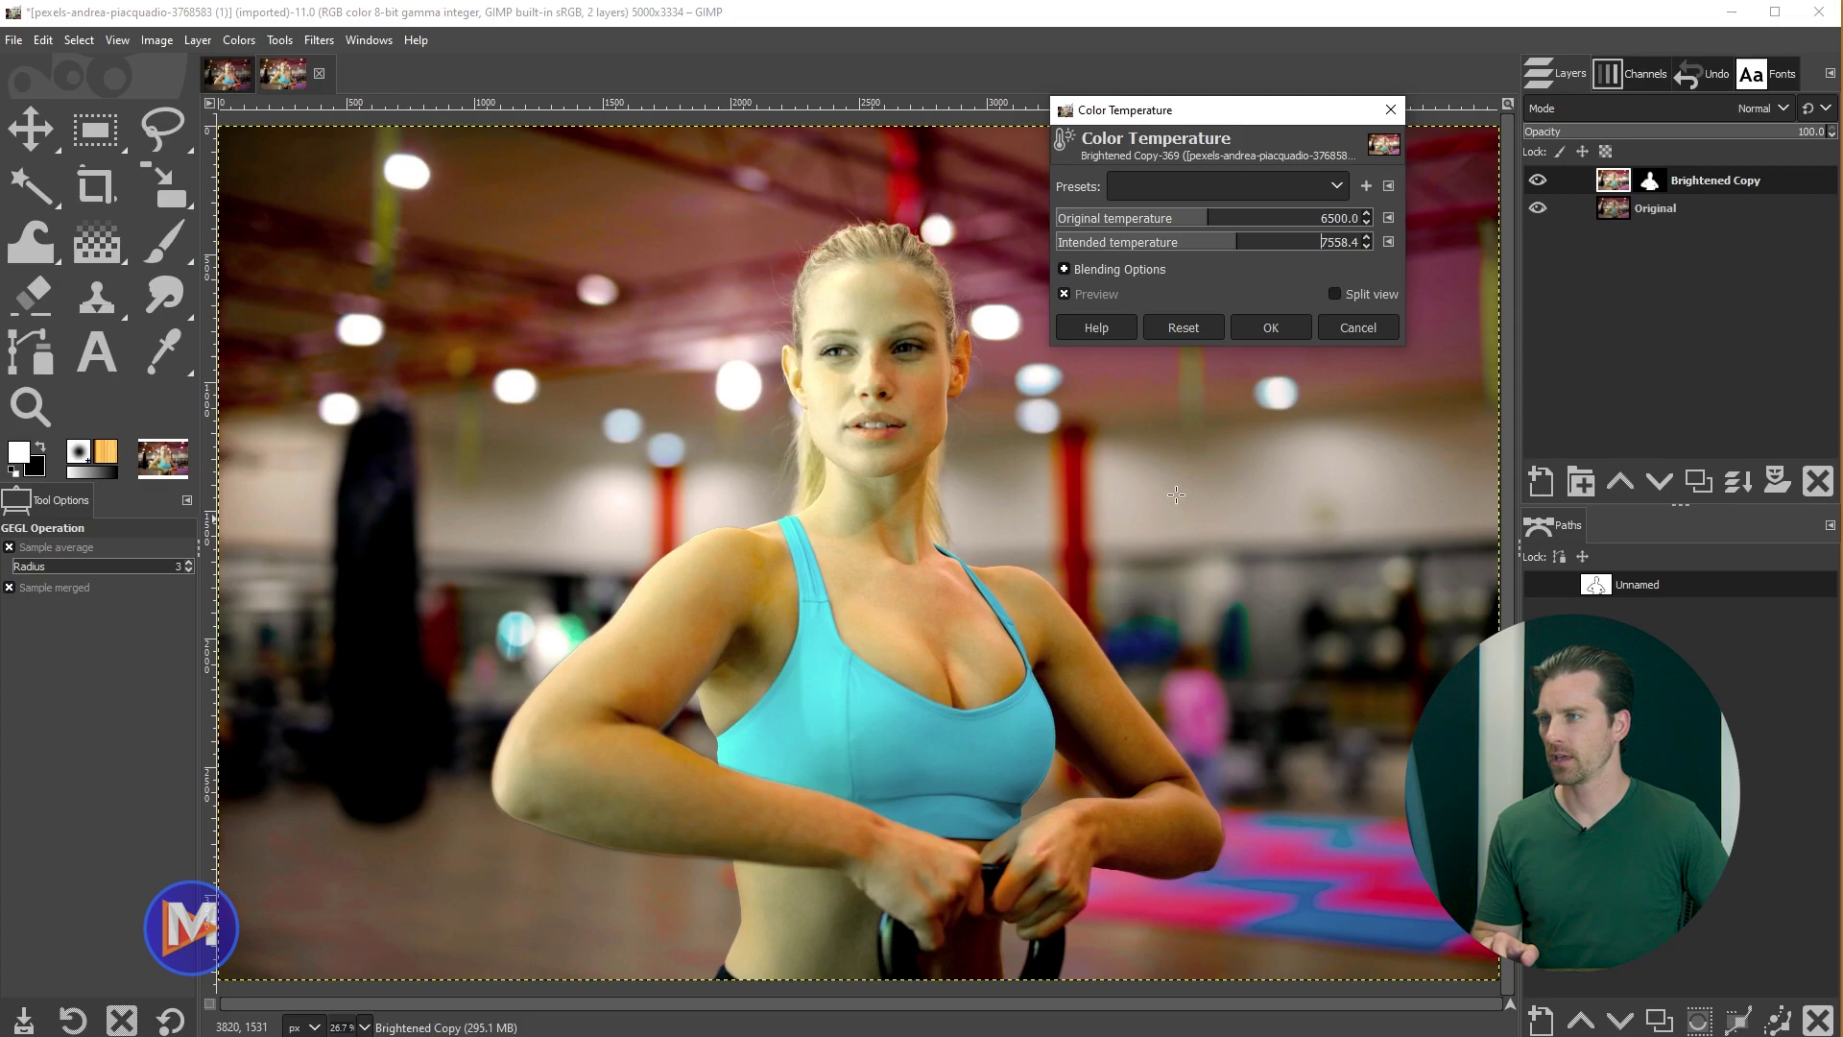
click(1114, 296)
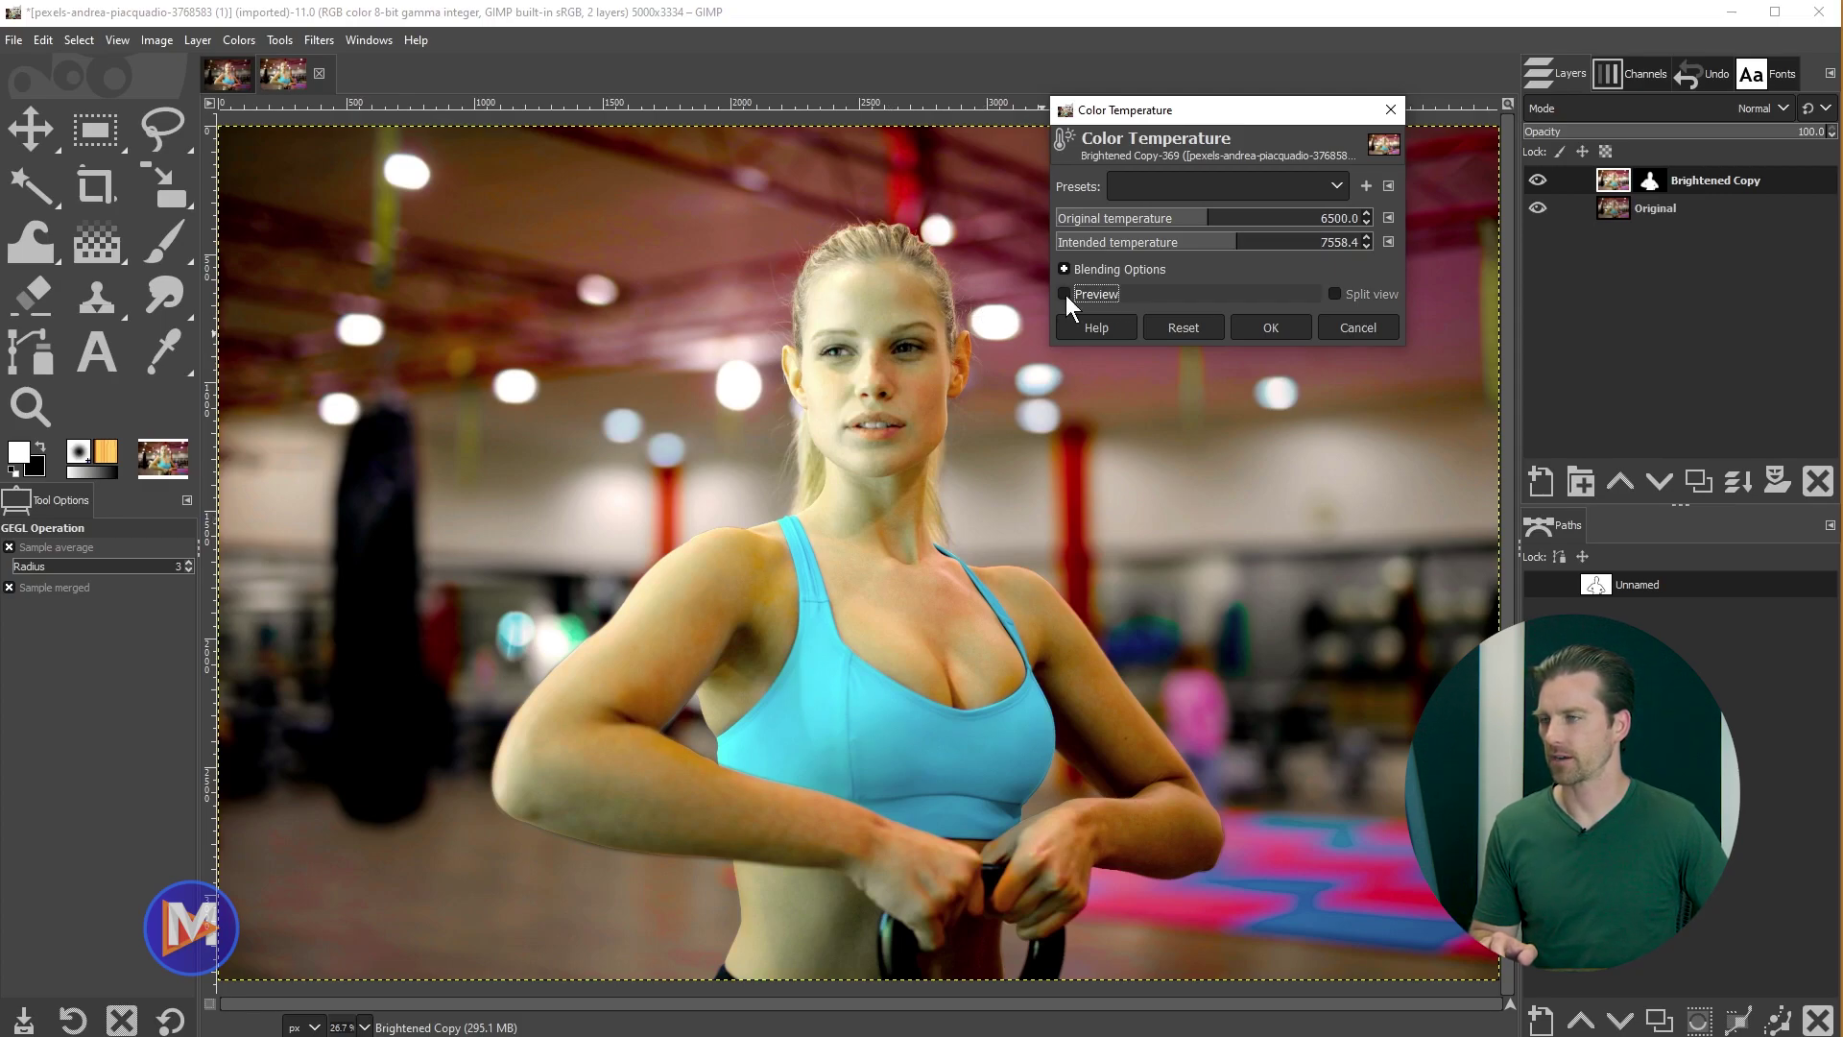
click(1066, 293)
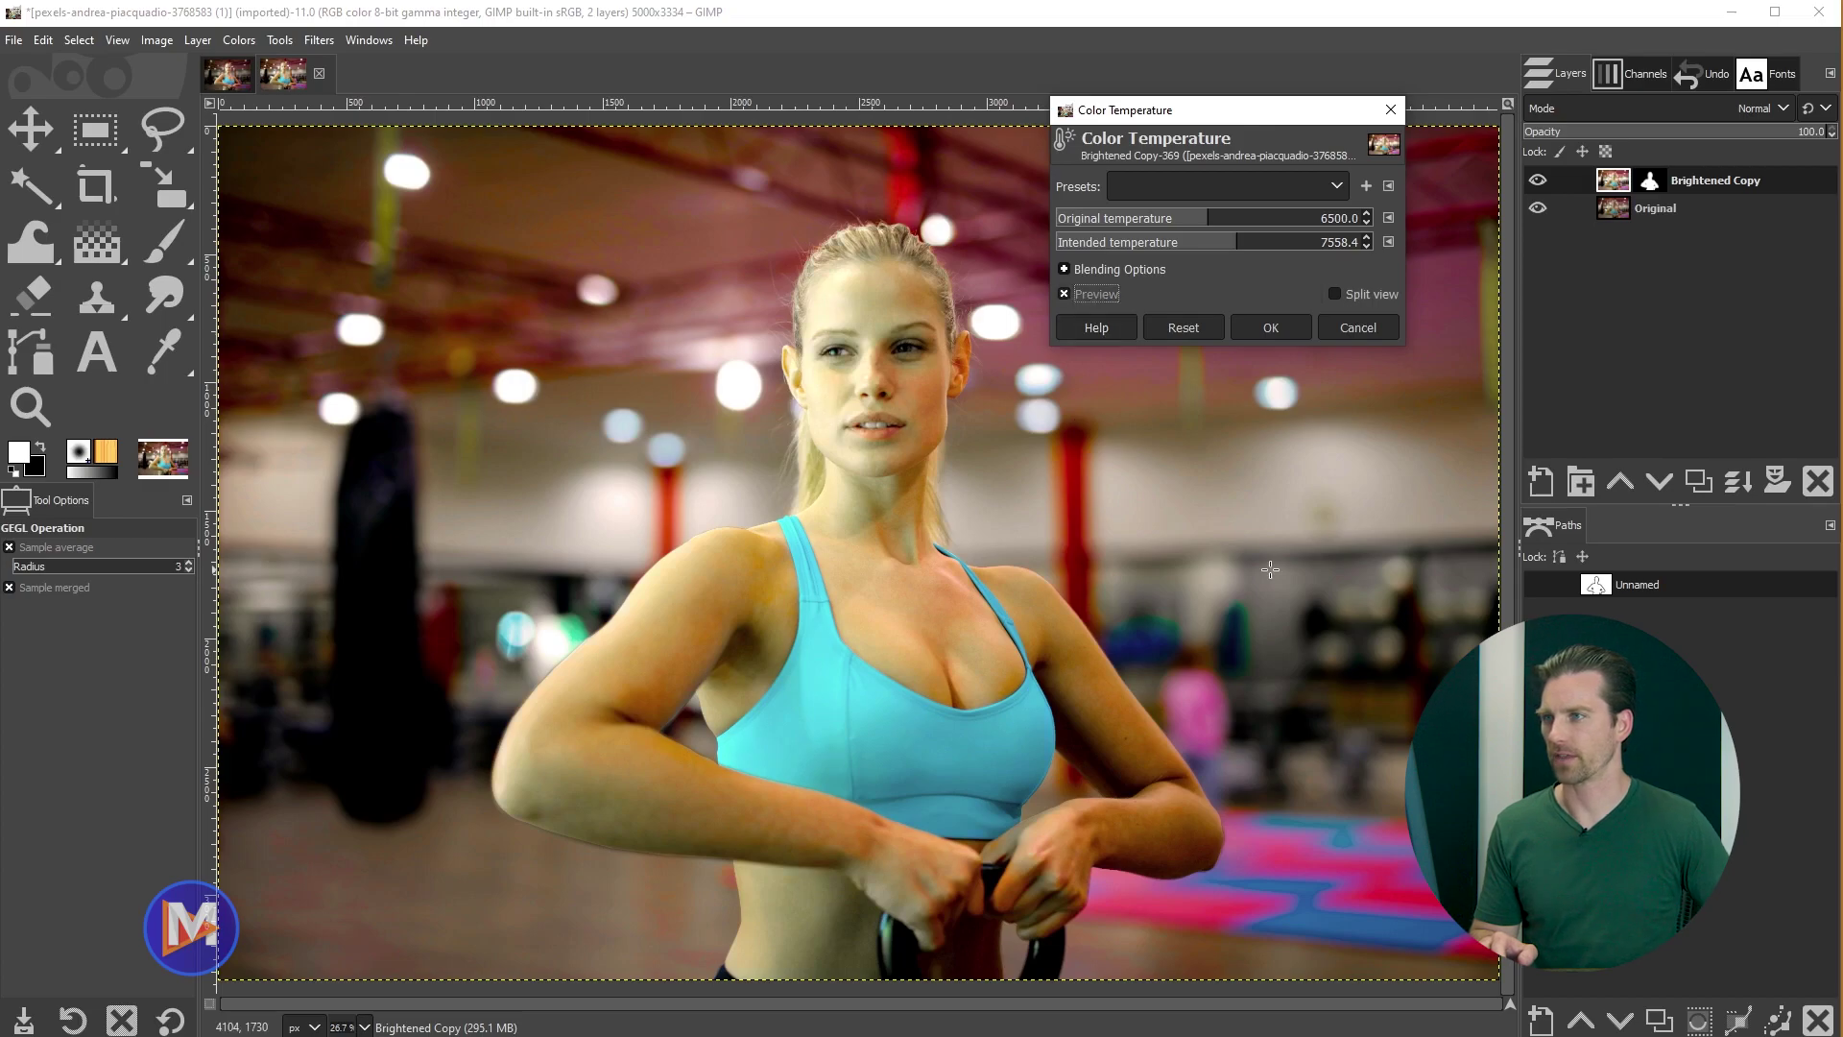
click(1270, 325)
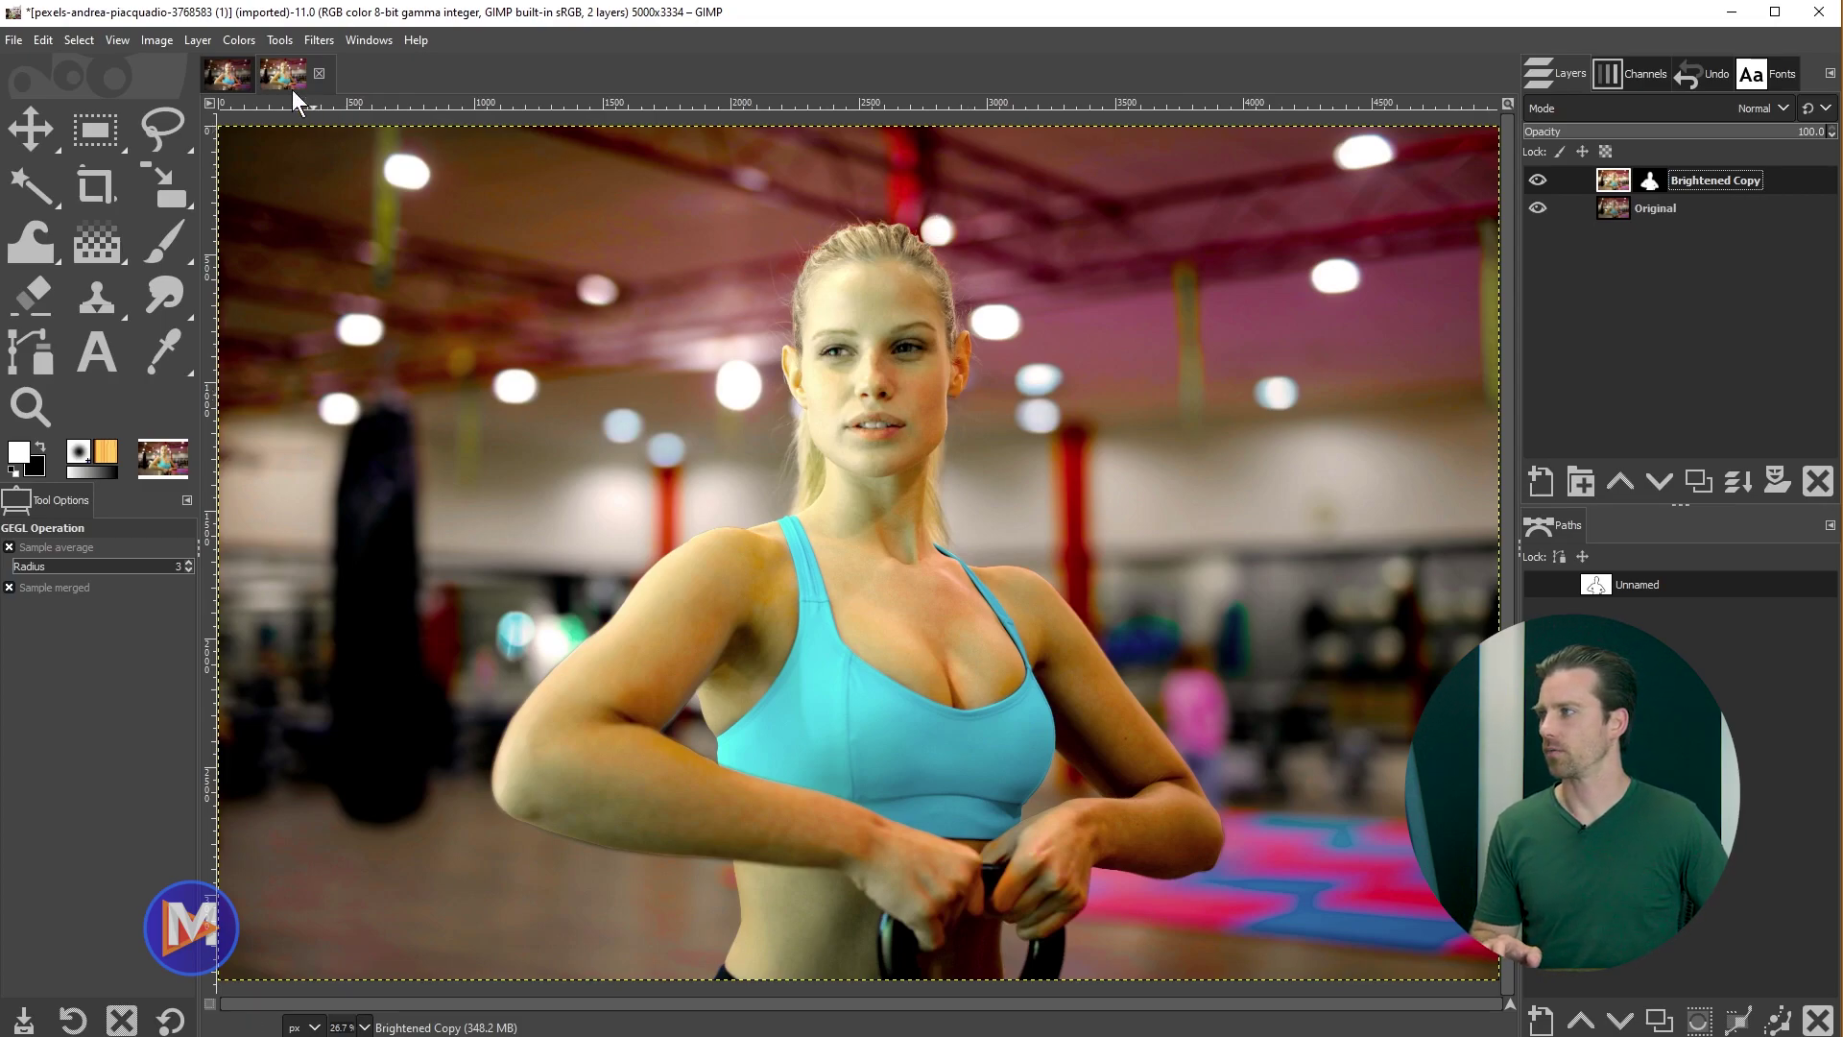
Step: Adjust the layer's Levels on the Red channel to input black 3, gamma 1.03 and white 245, comparing with the preview off
click(242, 39)
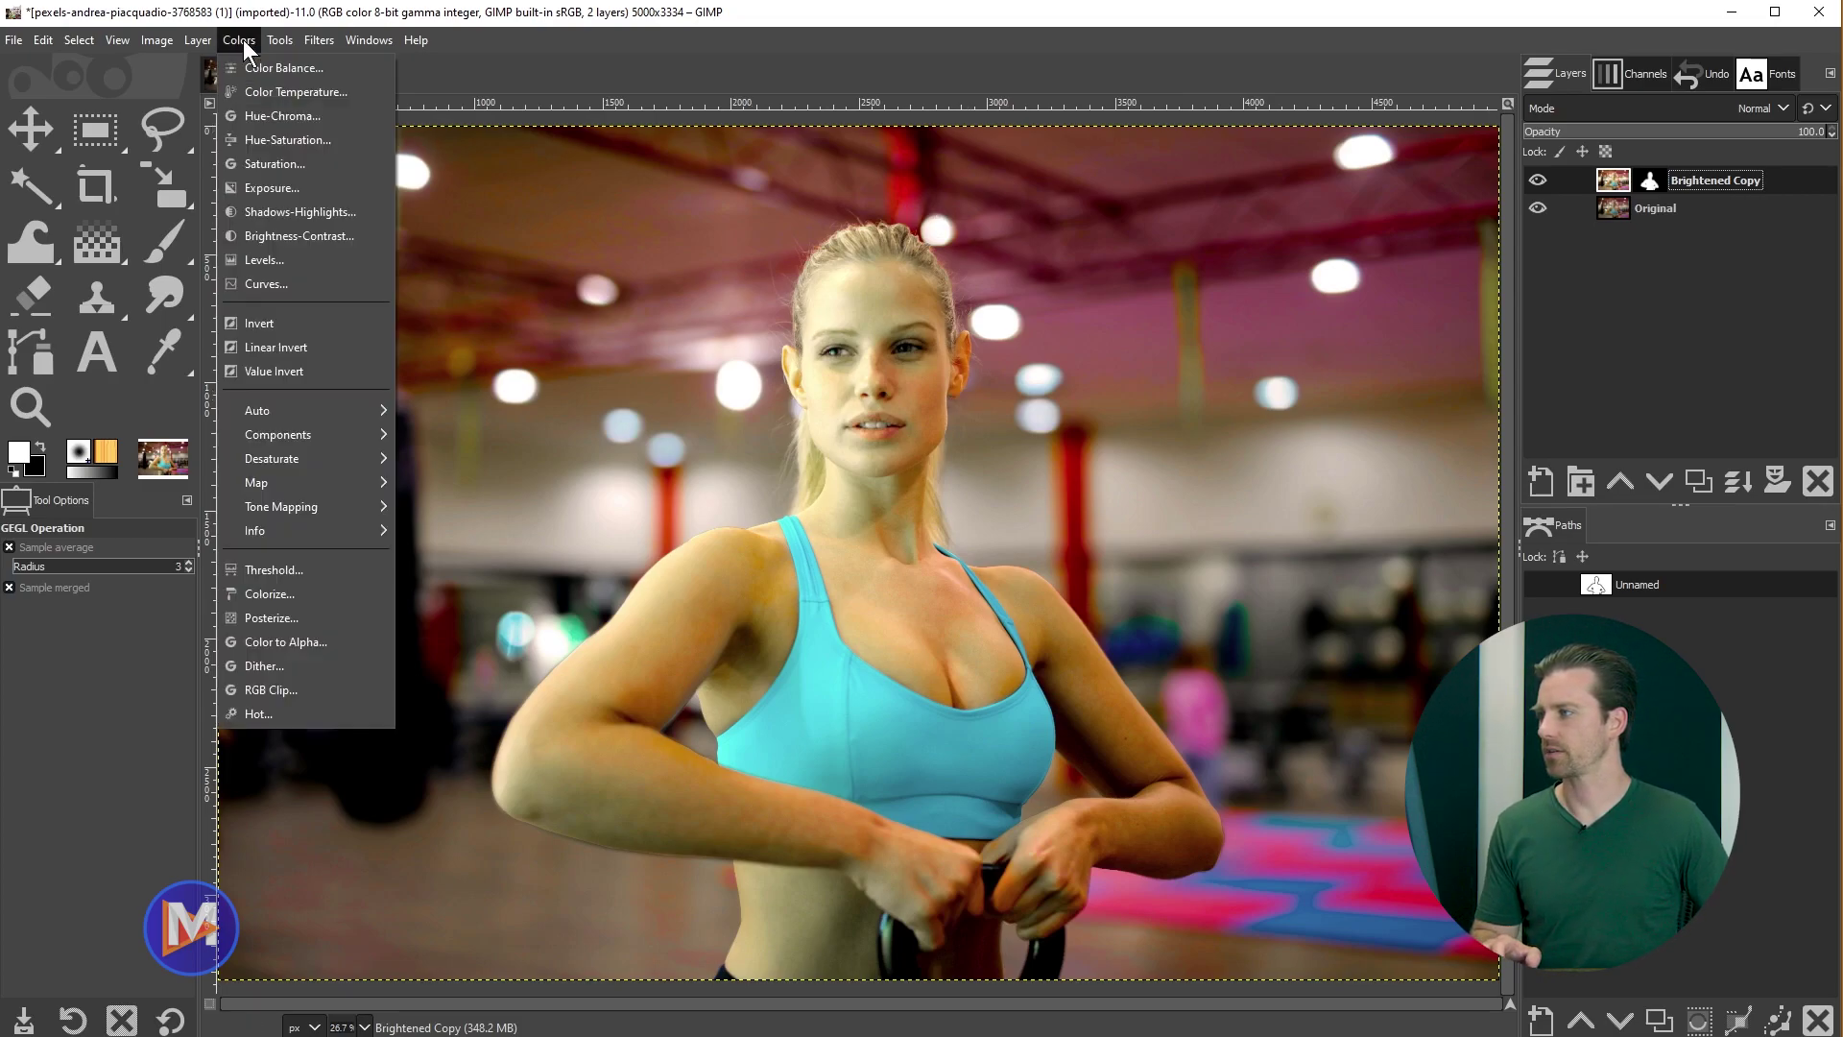
click(262, 261)
drag(1486, 139, 1208, 131)
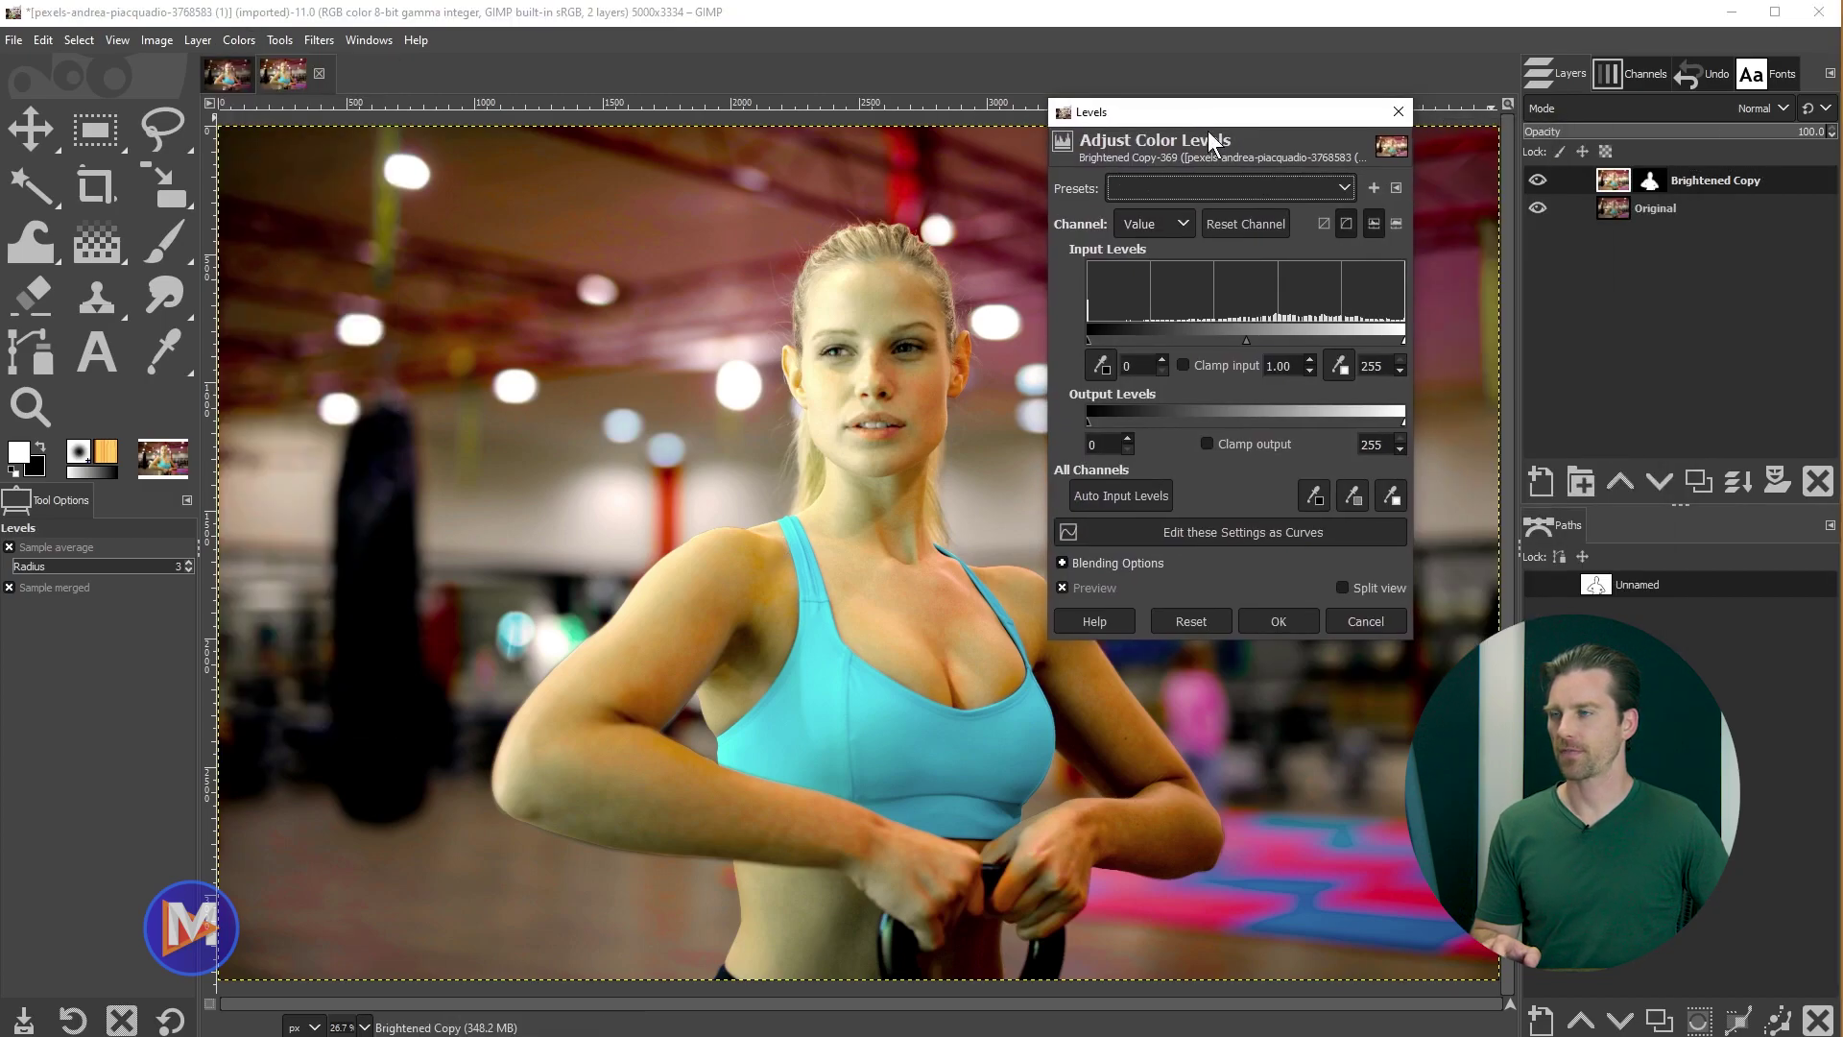
click(1165, 223)
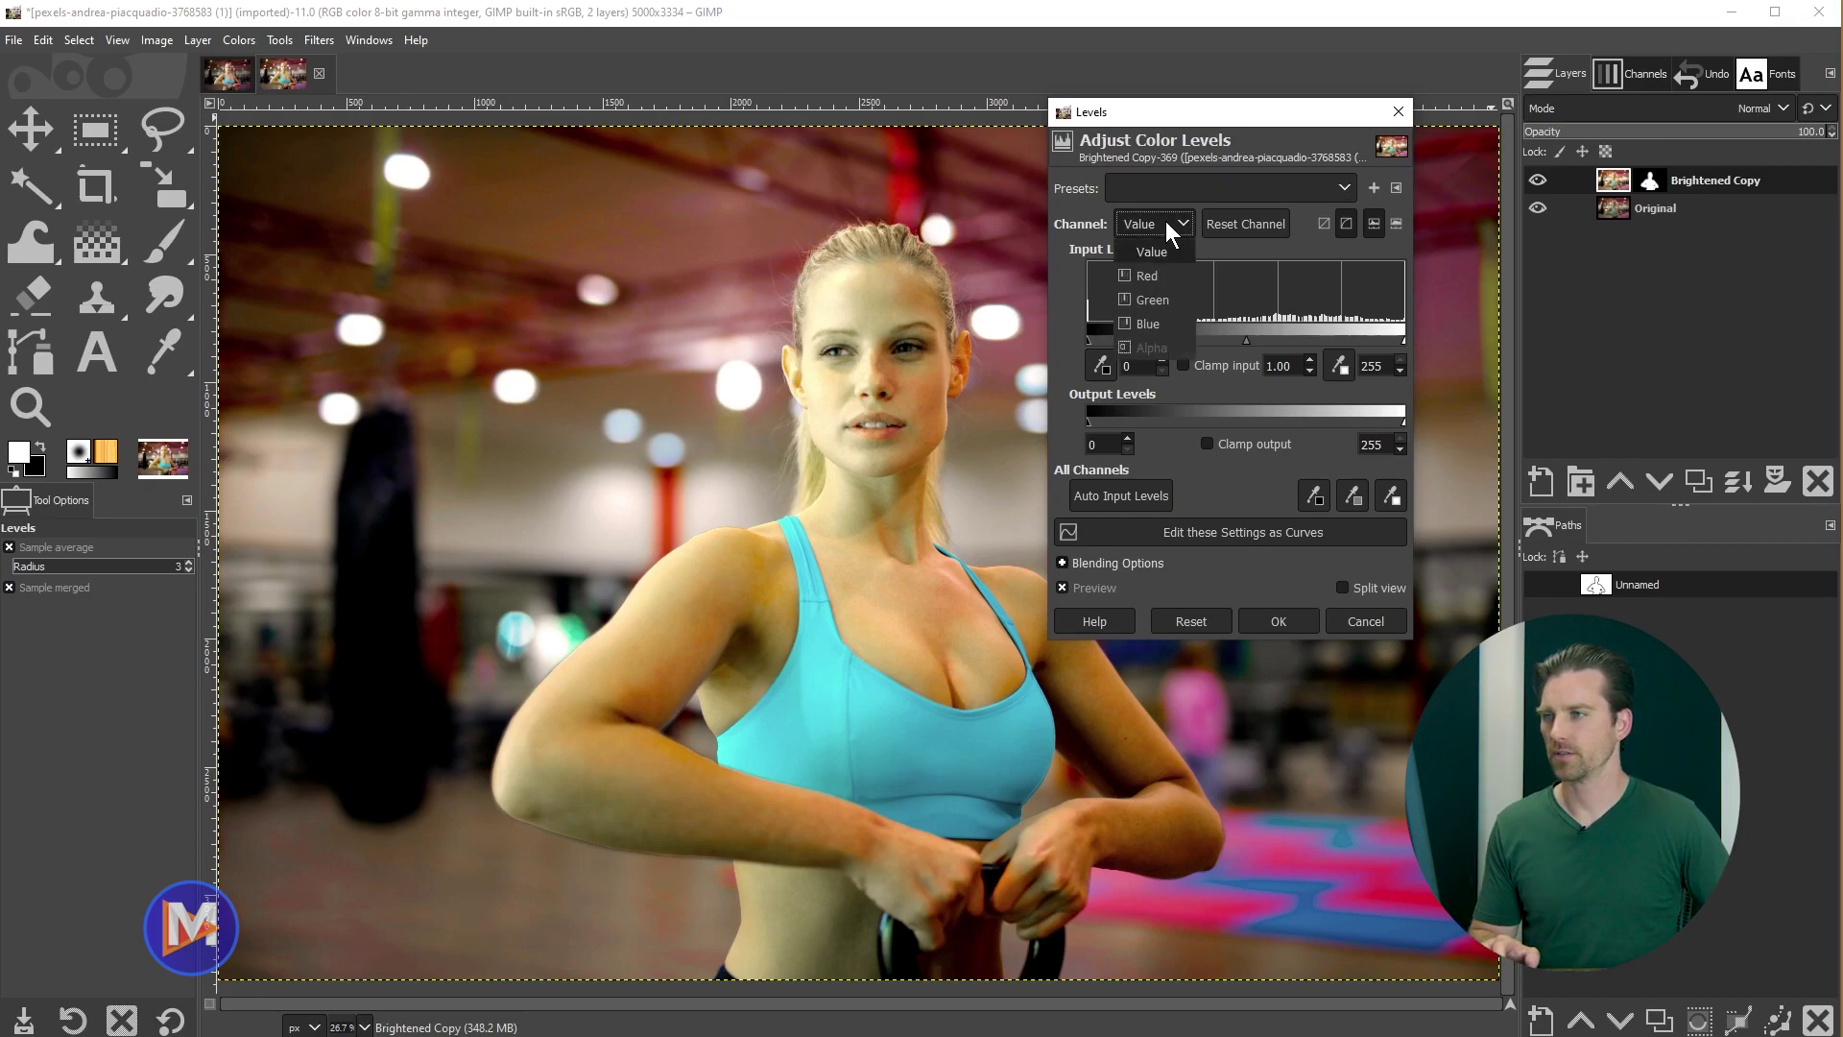
click(1162, 276)
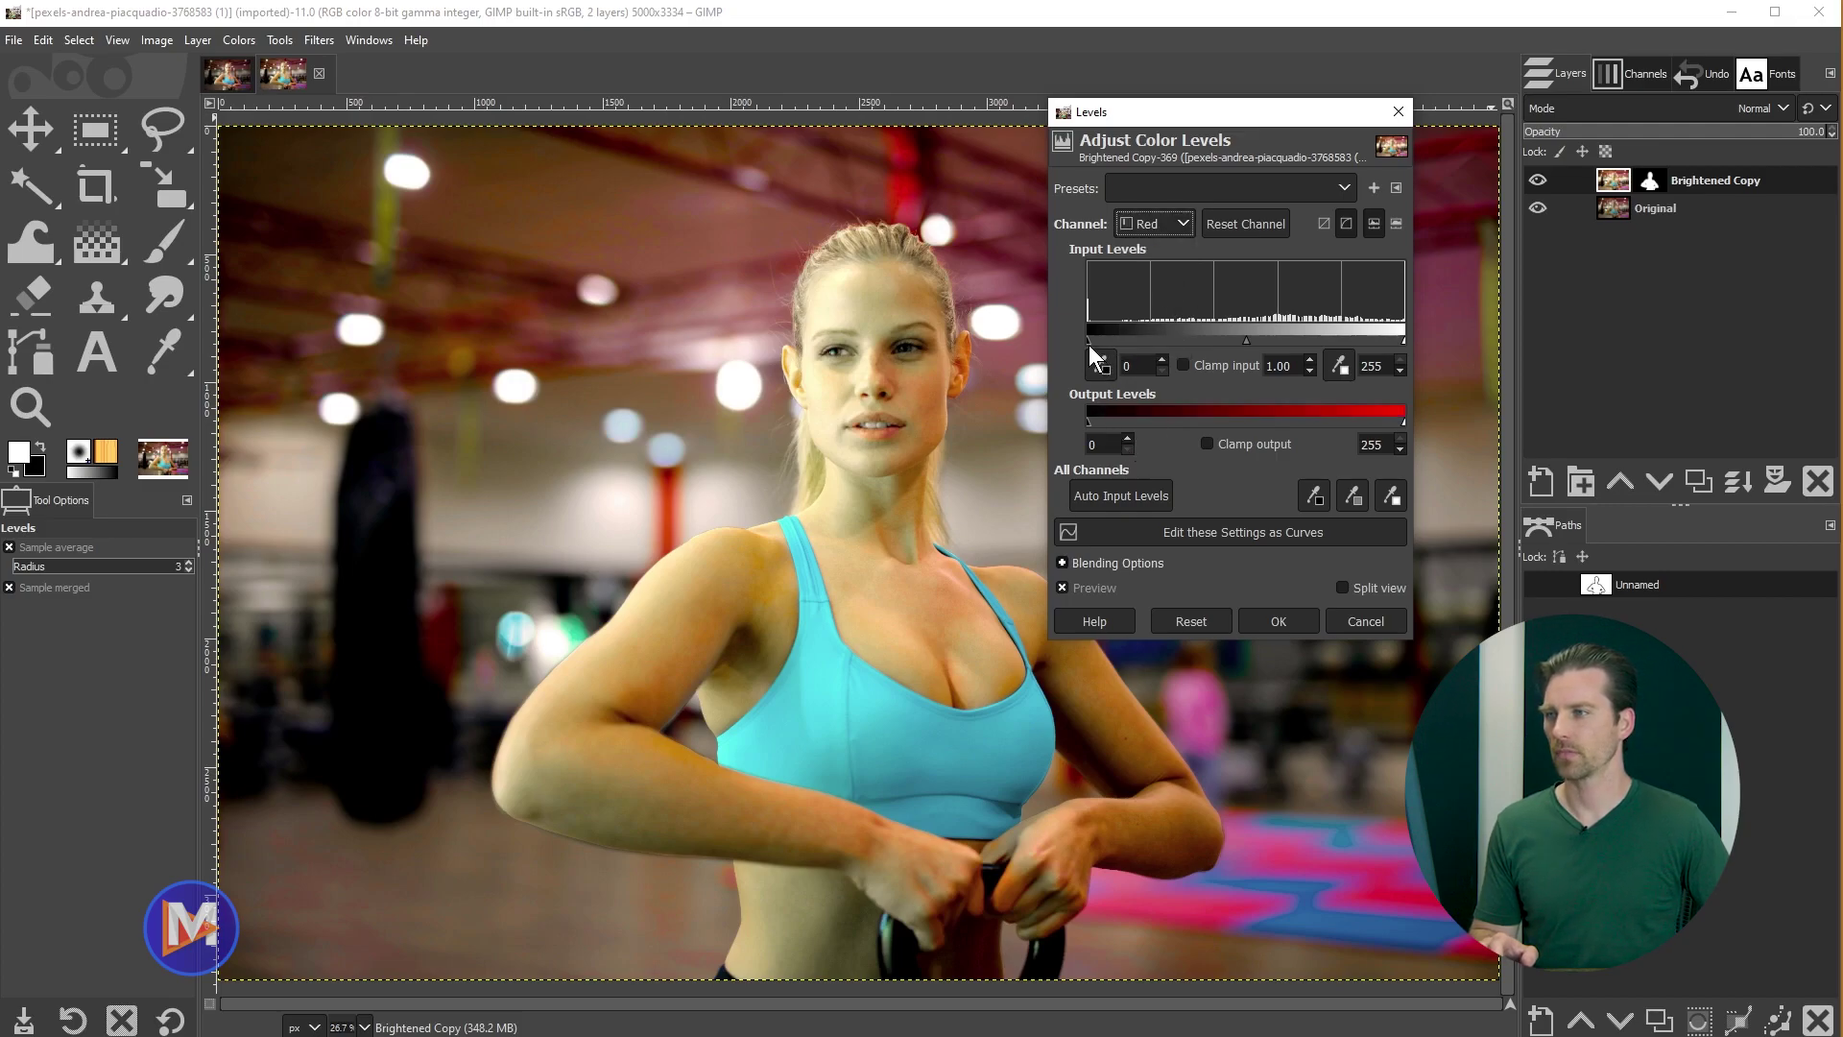
drag(1099, 342, 1090, 341)
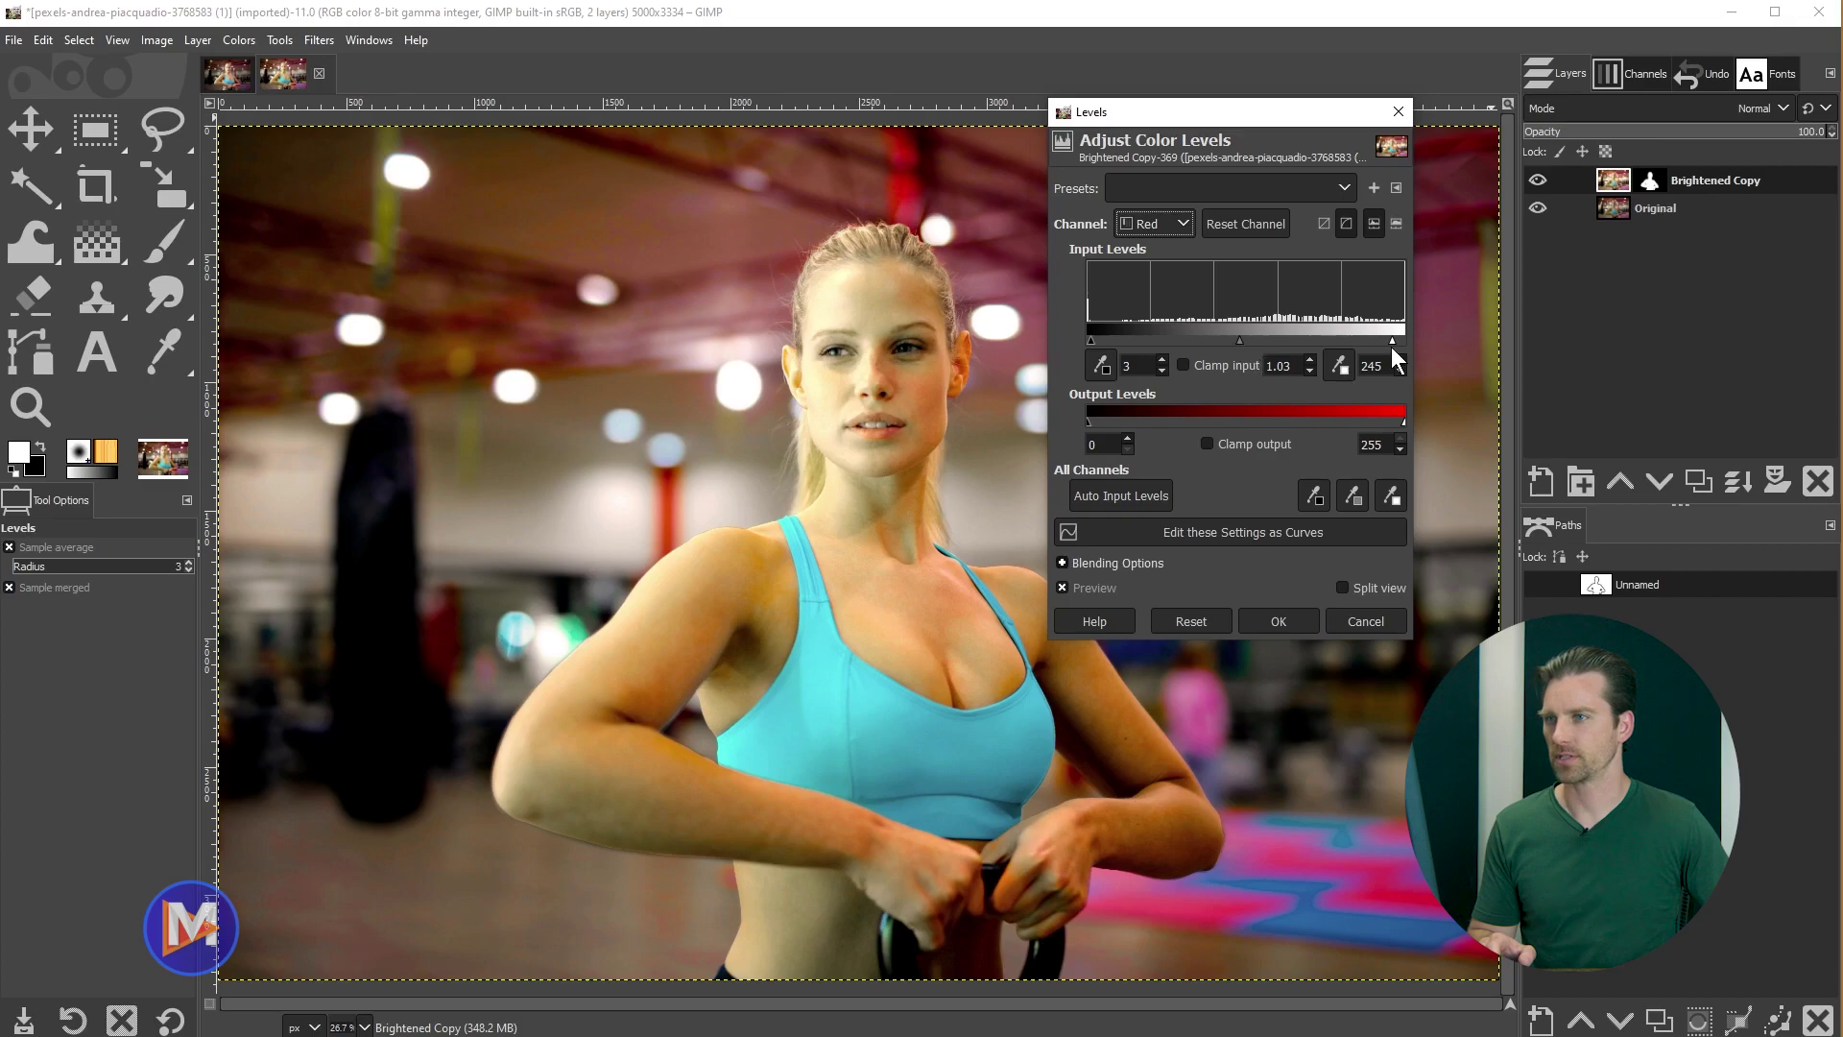
click(1097, 587)
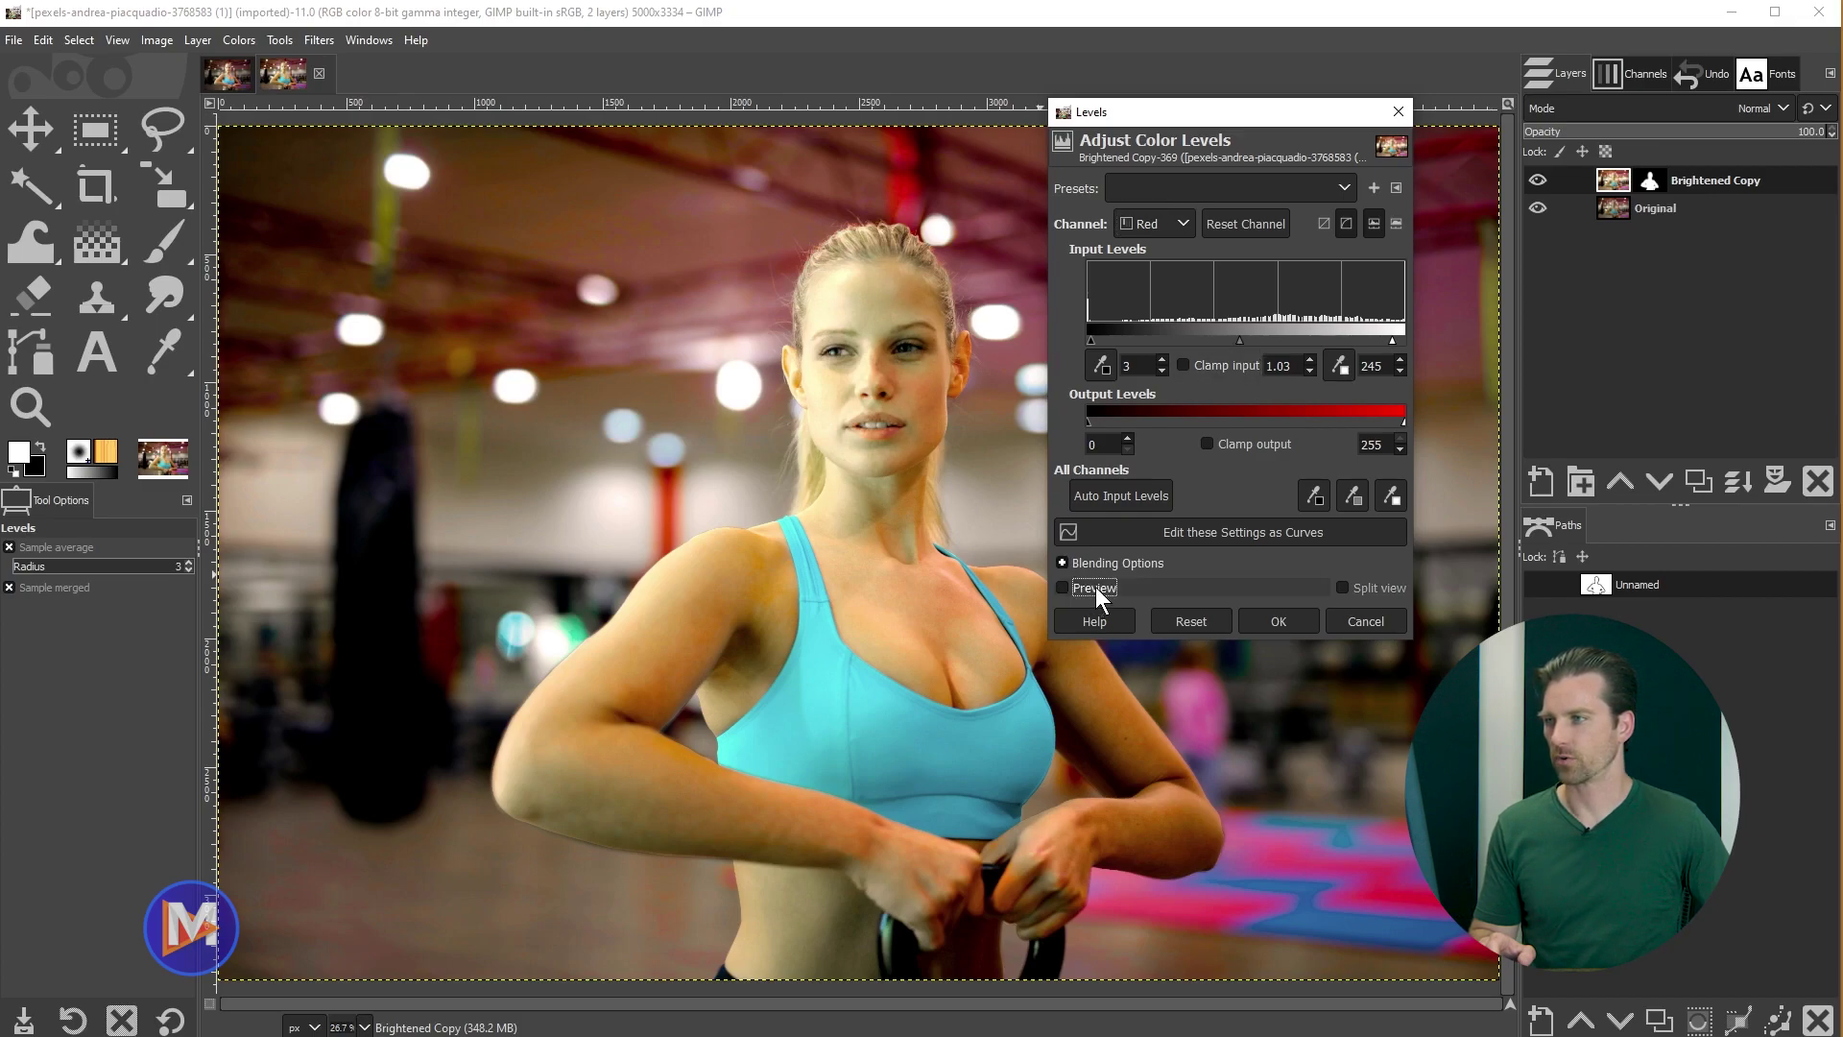
click(1097, 586)
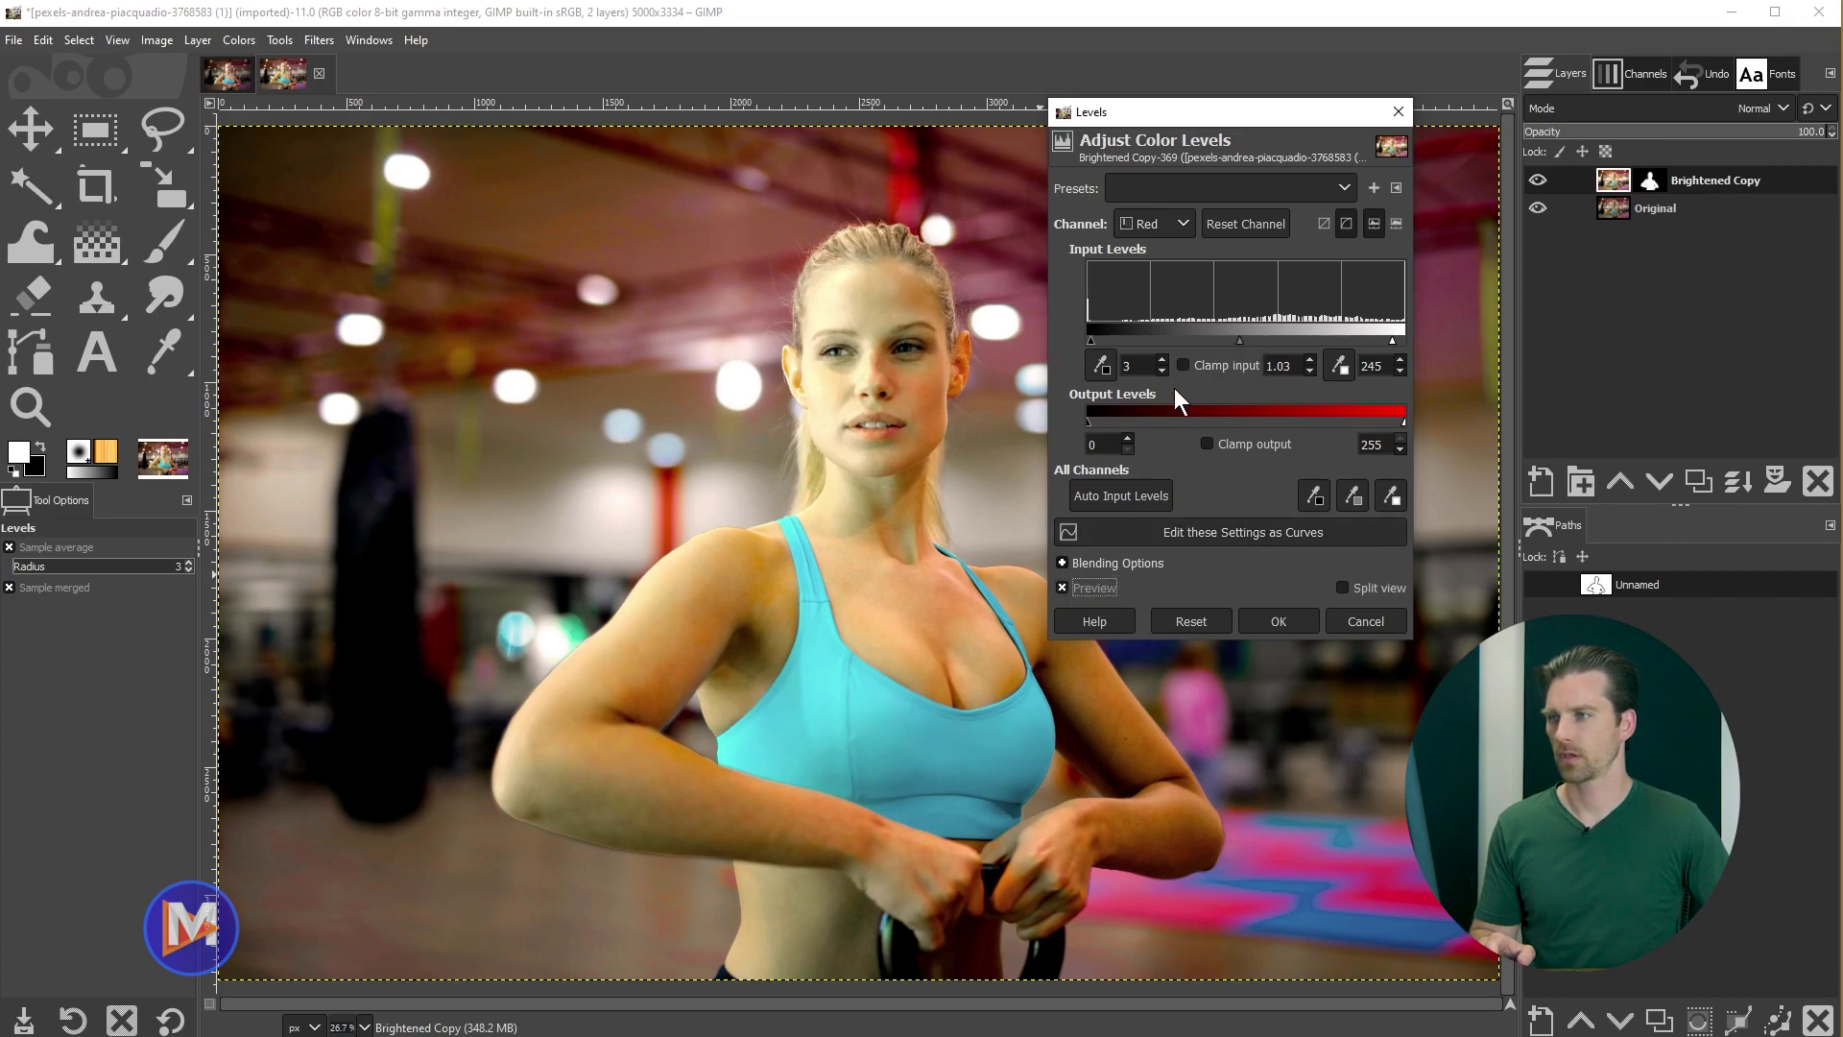
Step: Adjust the Green channel in Levels to input black 6 and gamma 0.96, comparing with the preview off
click(1166, 226)
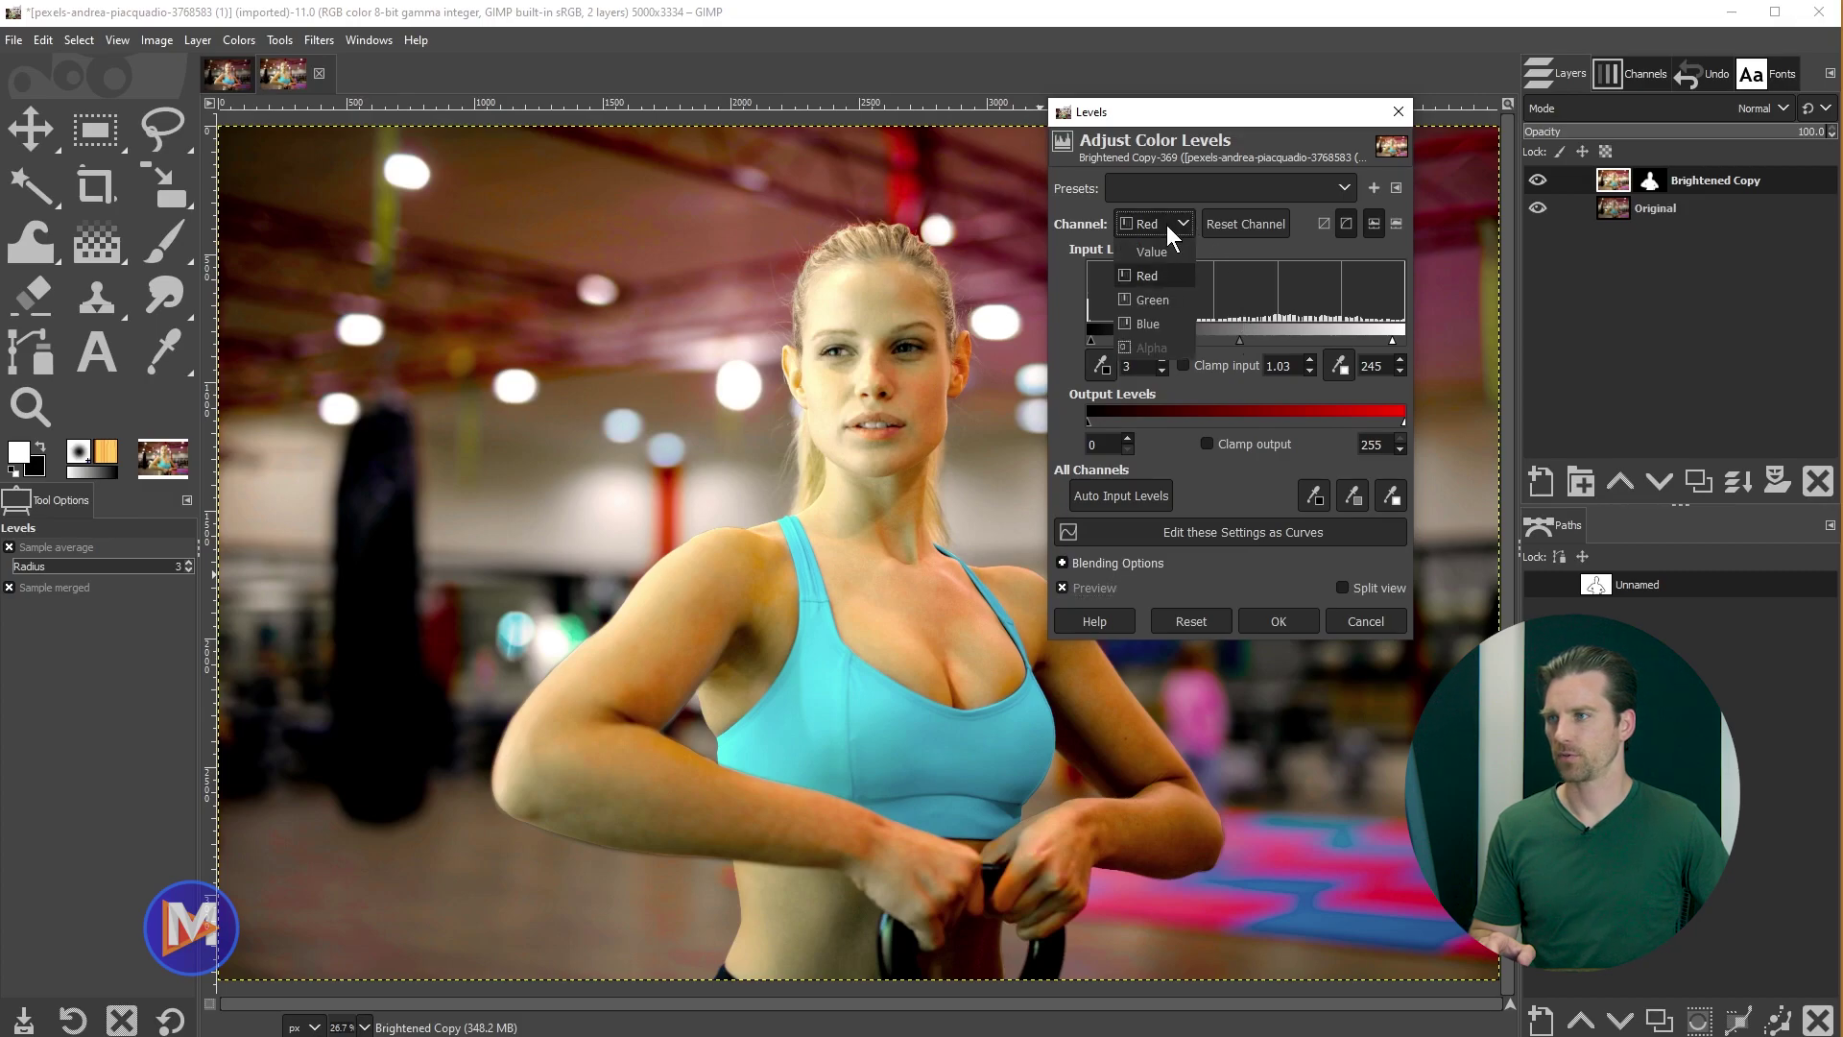
click(1154, 301)
mouse_move(1090, 342)
mouse_down()
mouse_move(1111, 342)
mouse_move(1088, 342)
mouse_up()
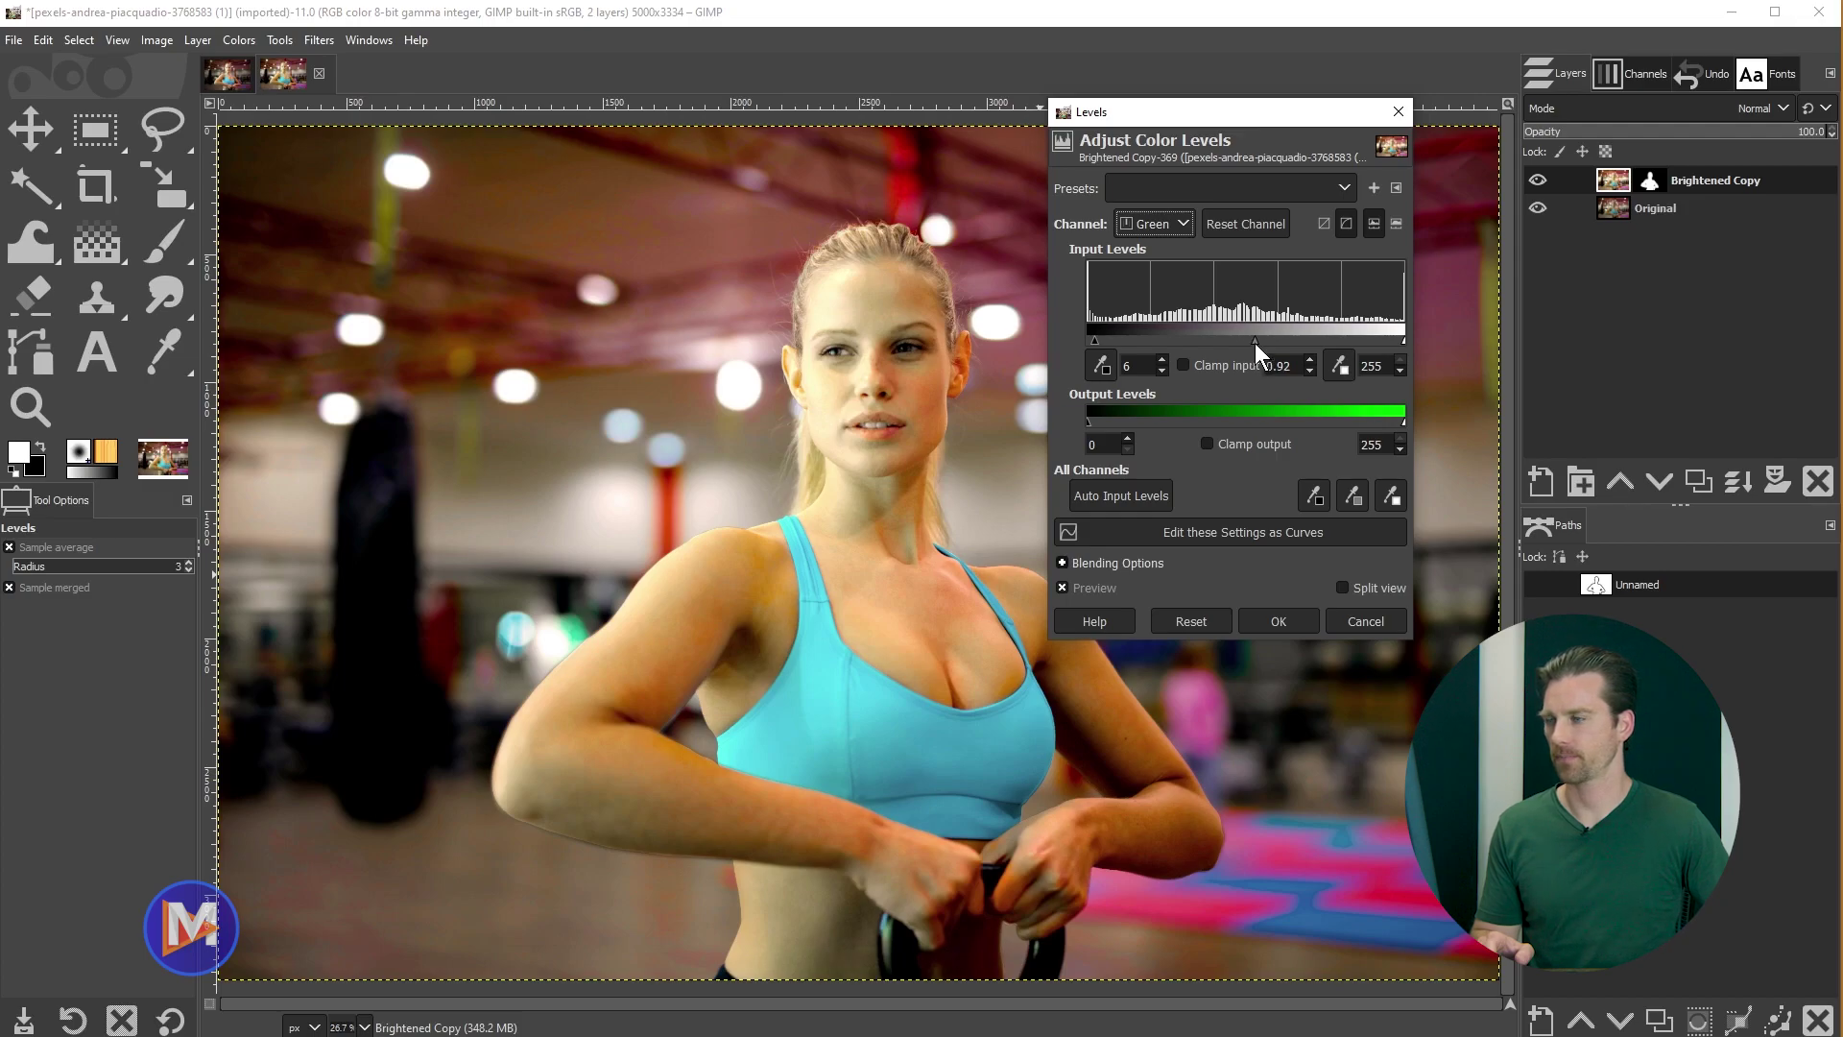
drag(1254, 343, 1251, 343)
click(1093, 588)
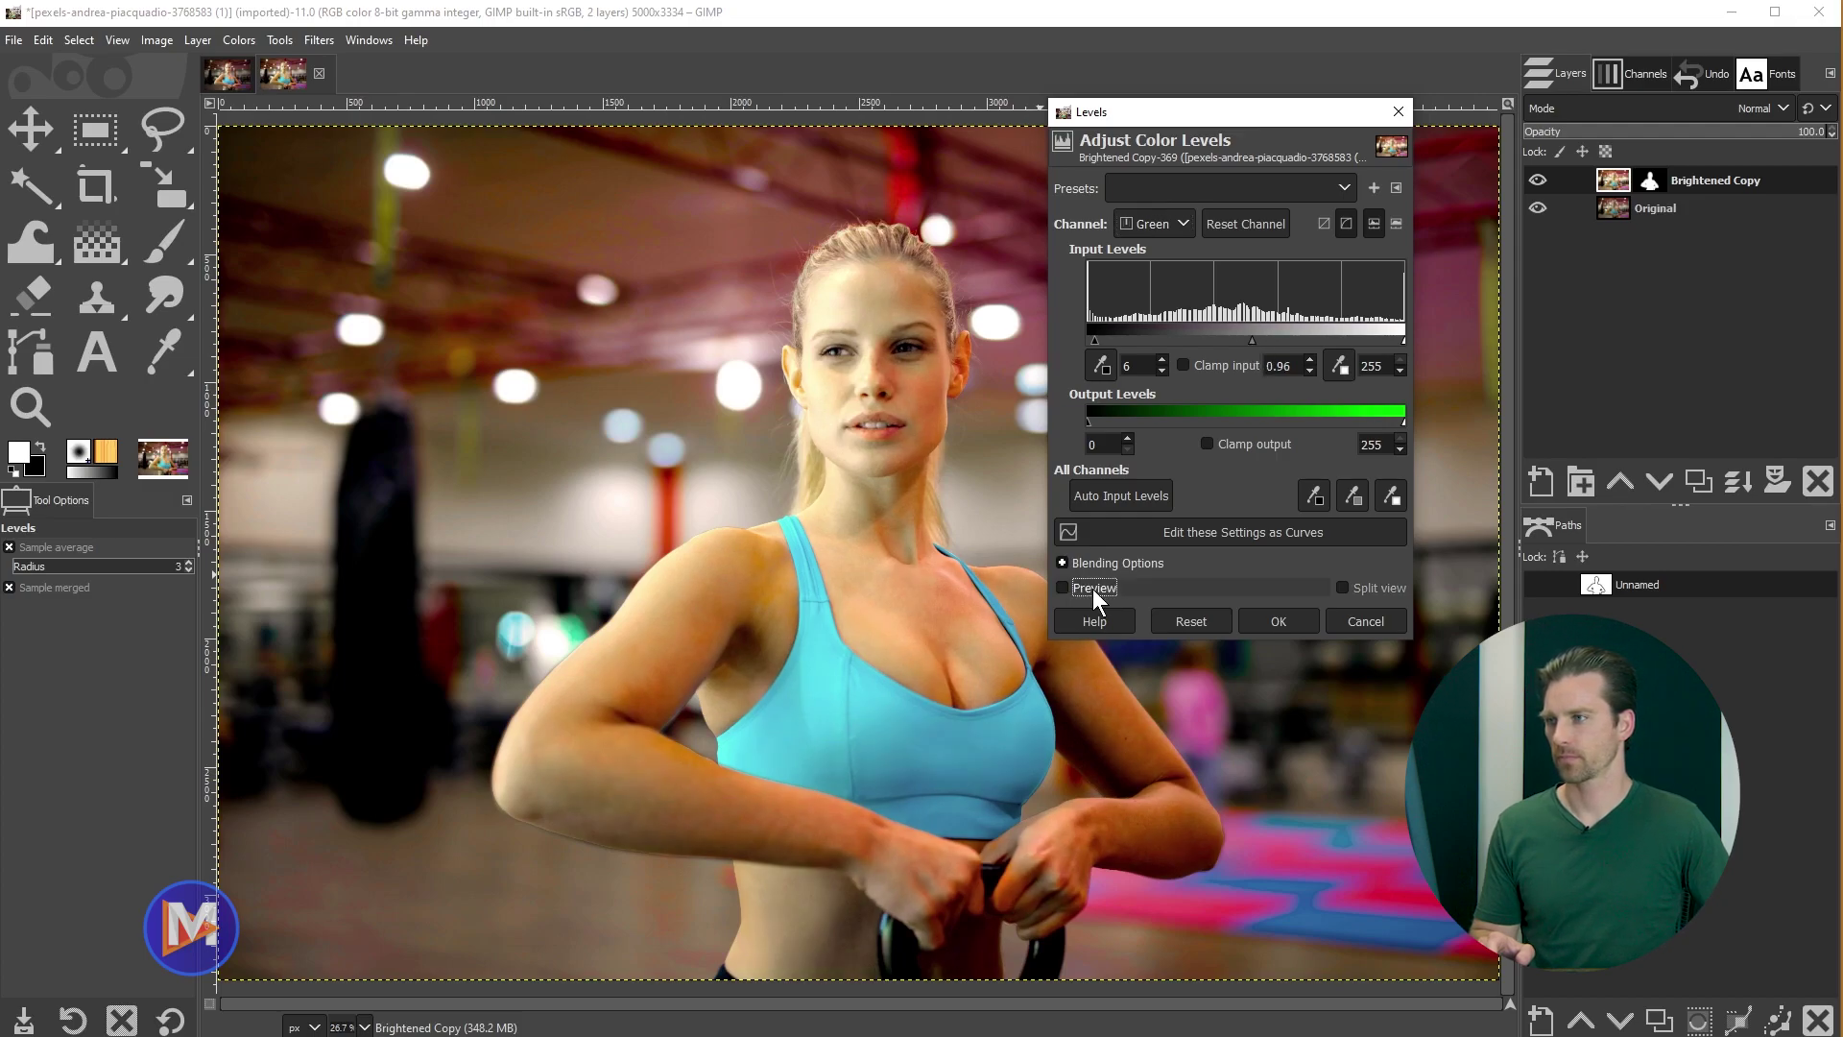
click(1093, 588)
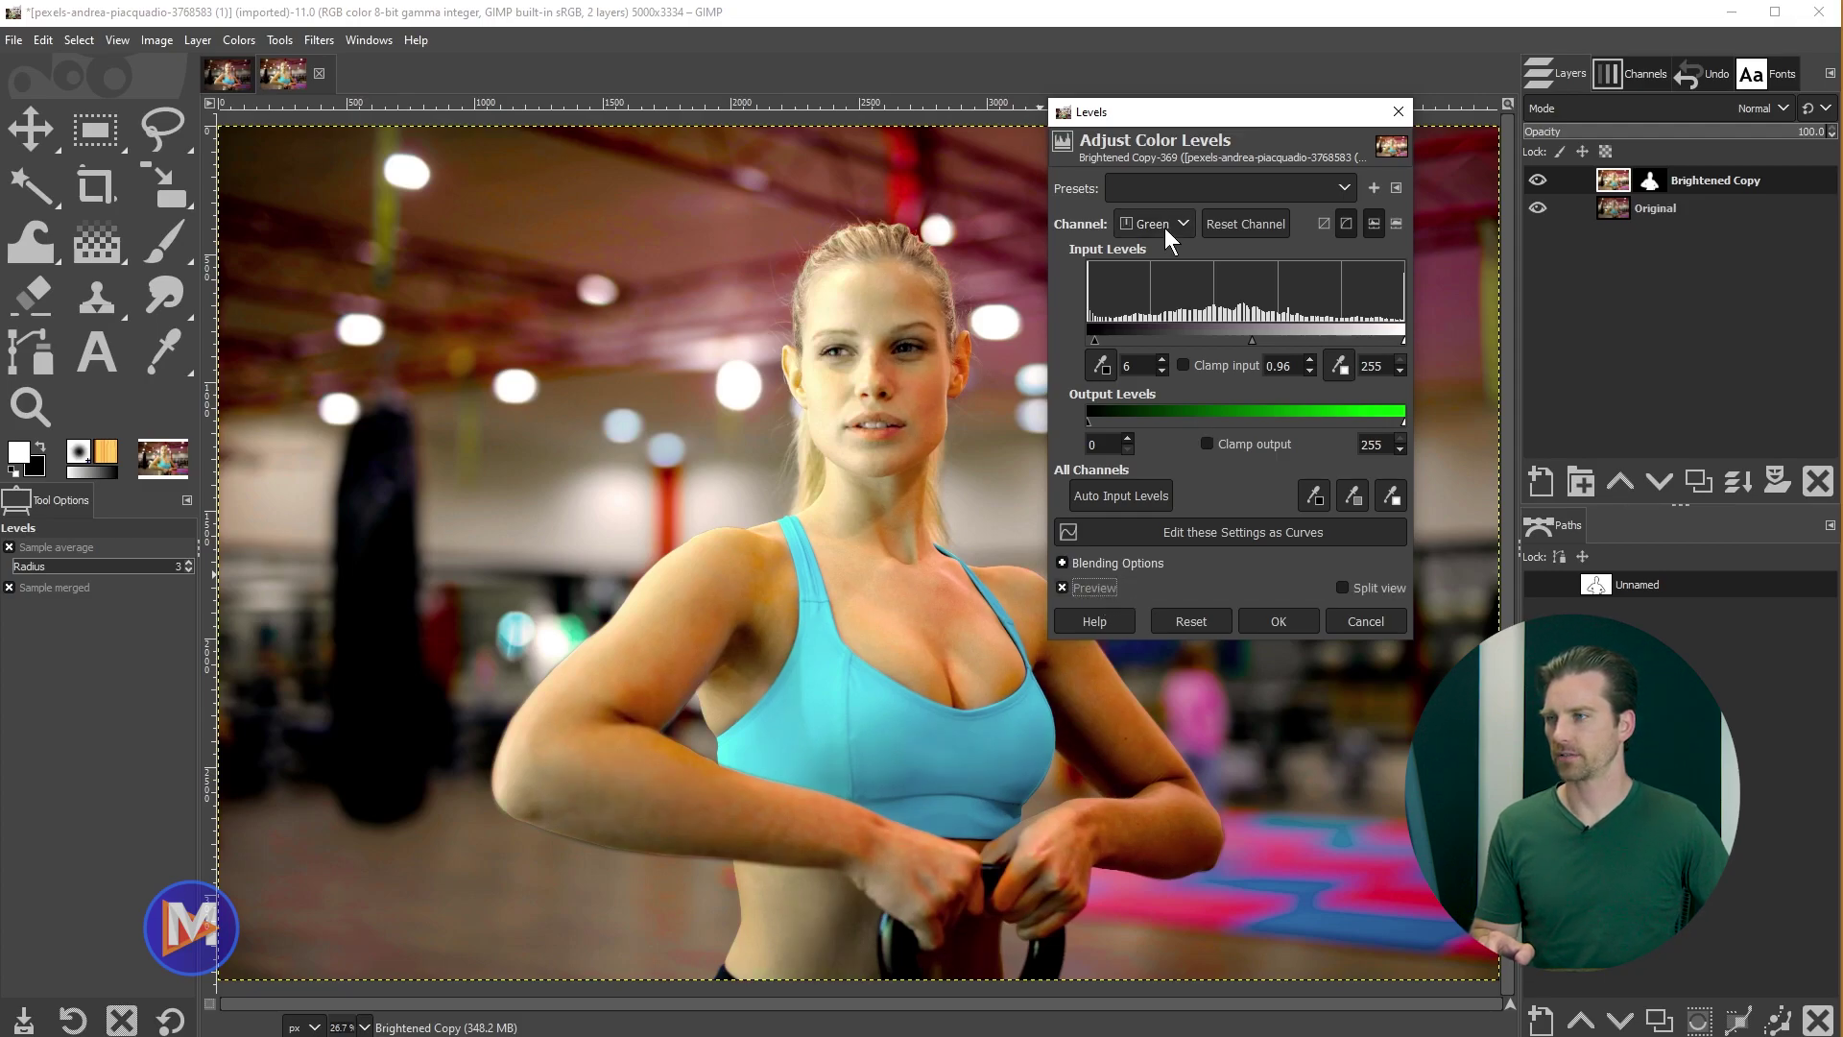
Step: Adjust the Blue channel in Levels to gamma 1.02 and input white 243, comparing with the preview off
scroll(1165, 227, down, 1)
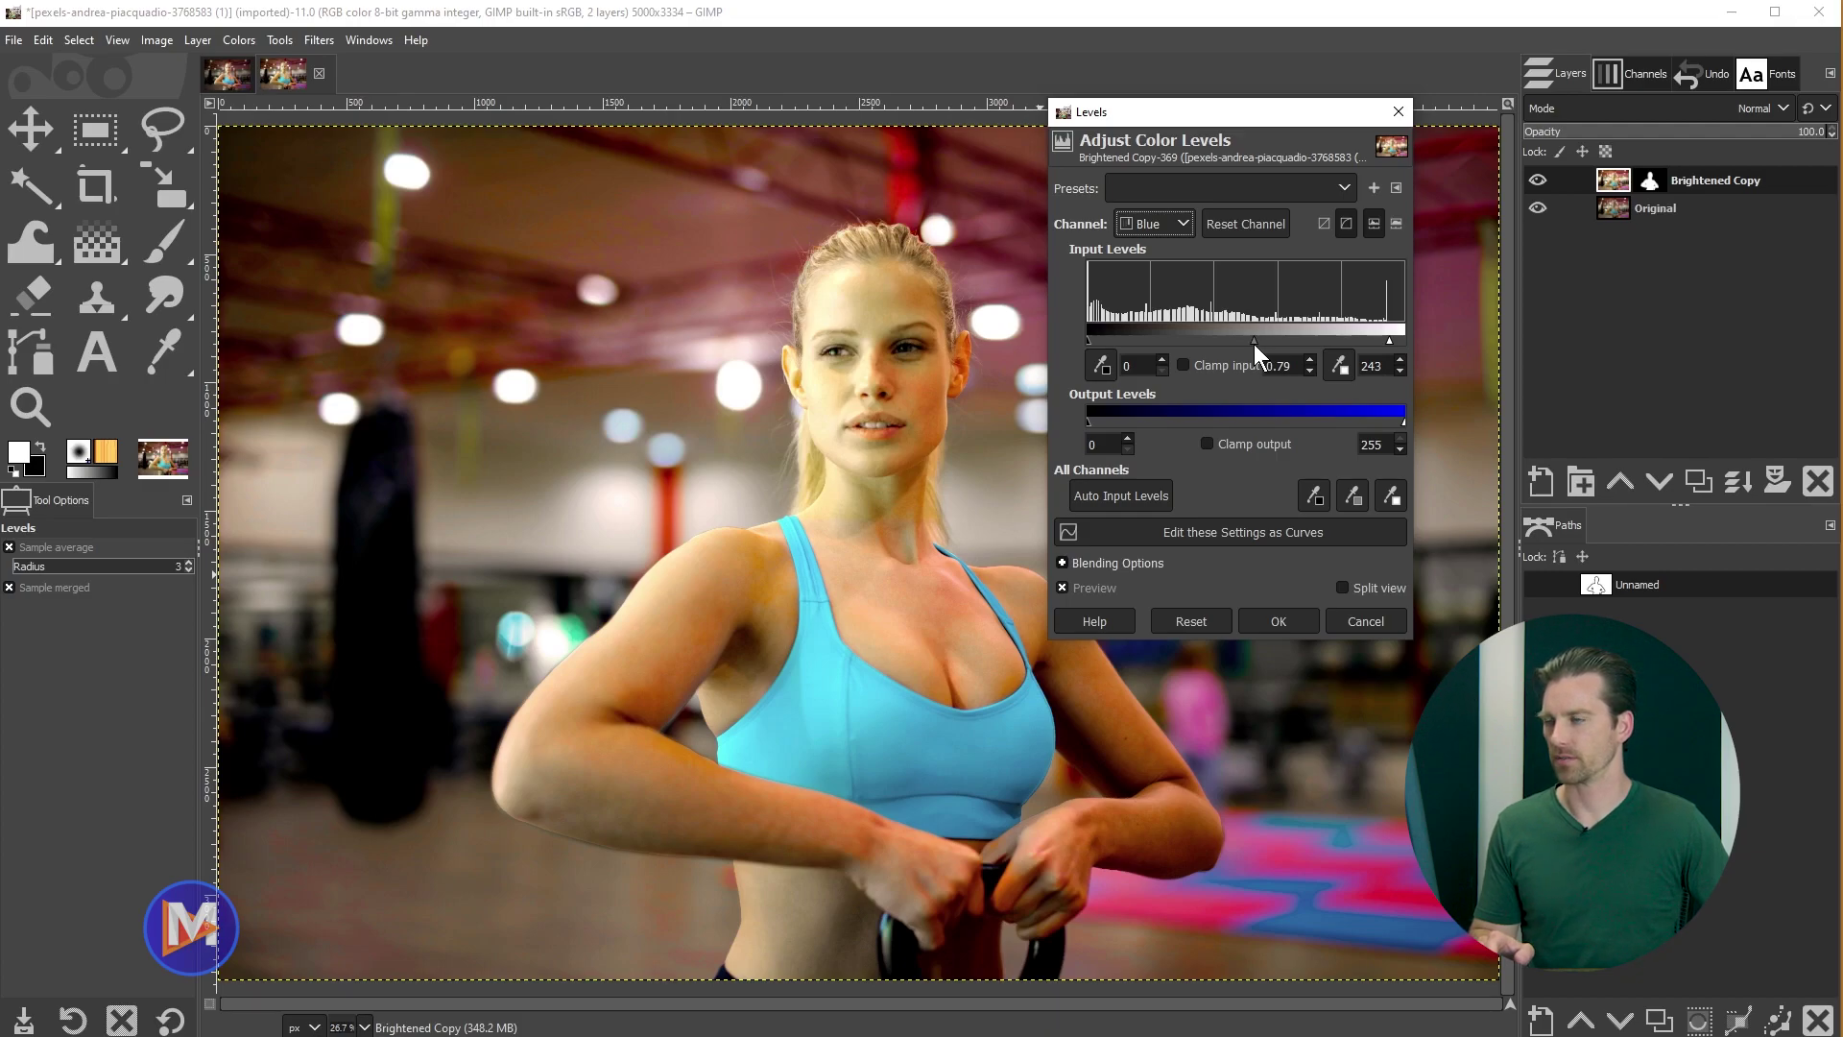
drag(1253, 341, 1236, 341)
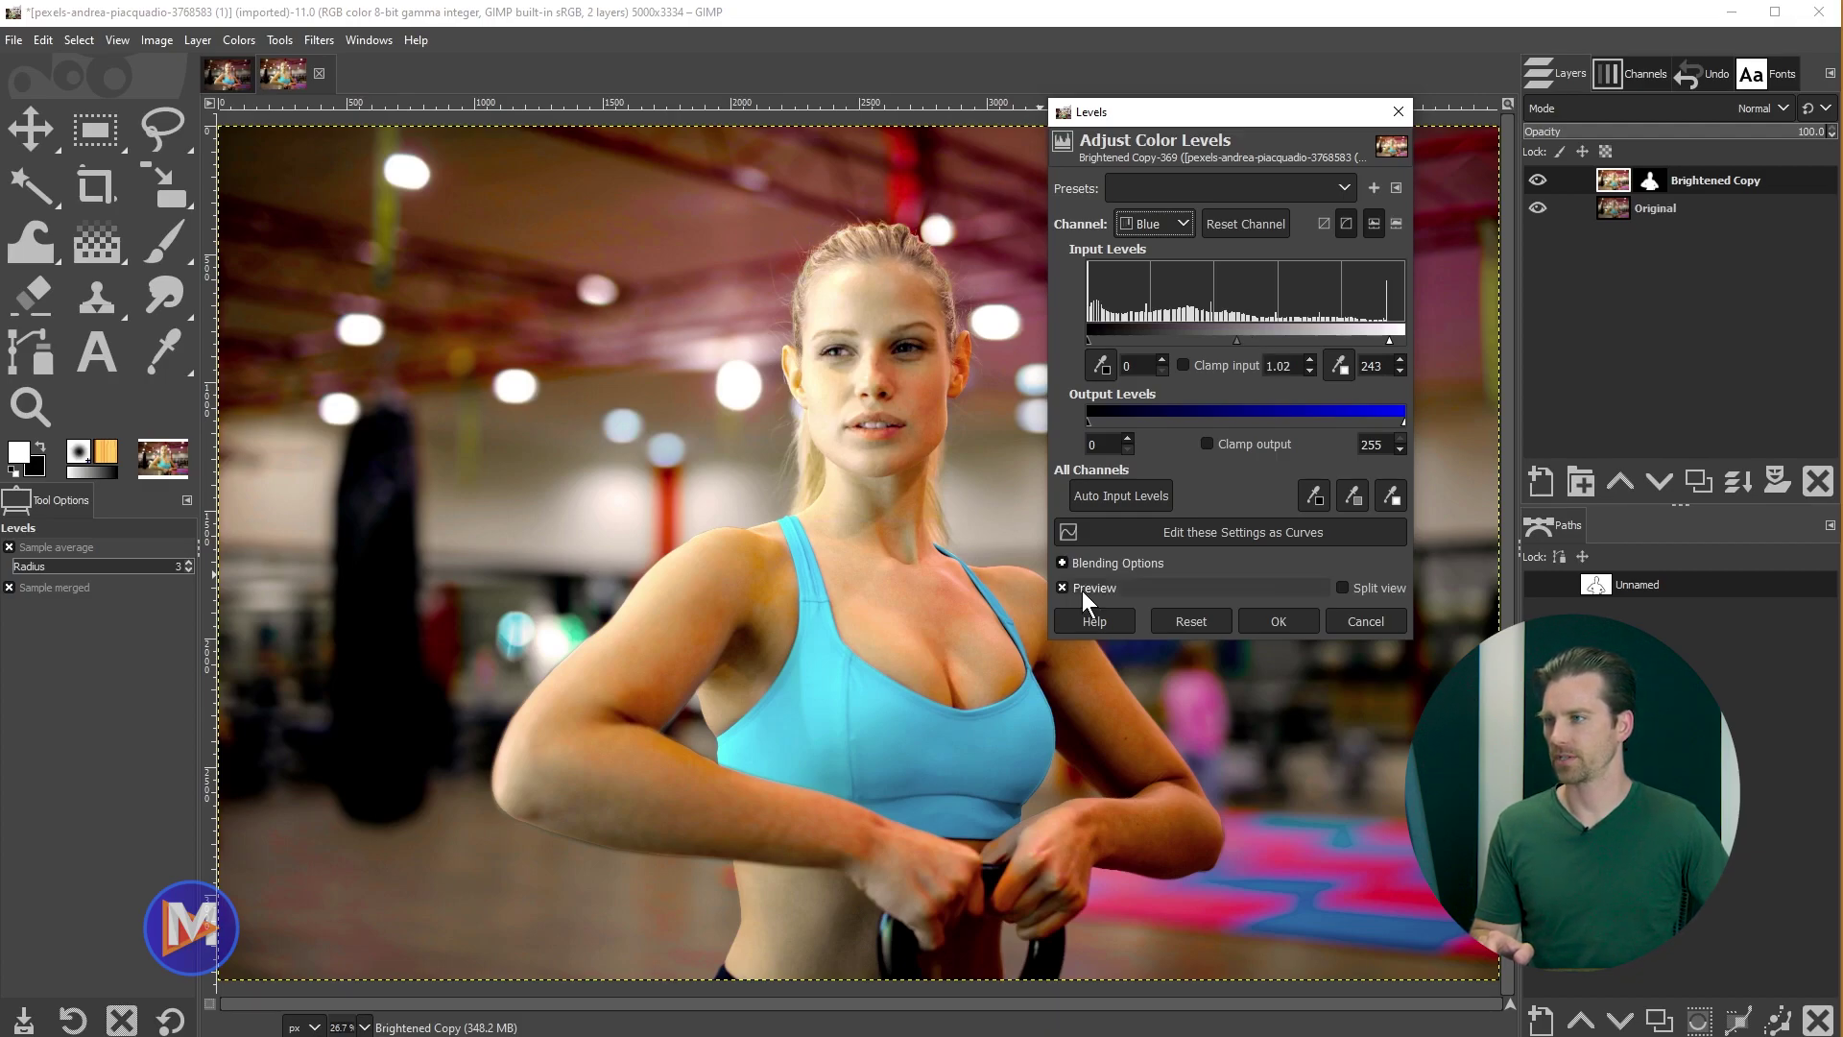
click(1085, 590)
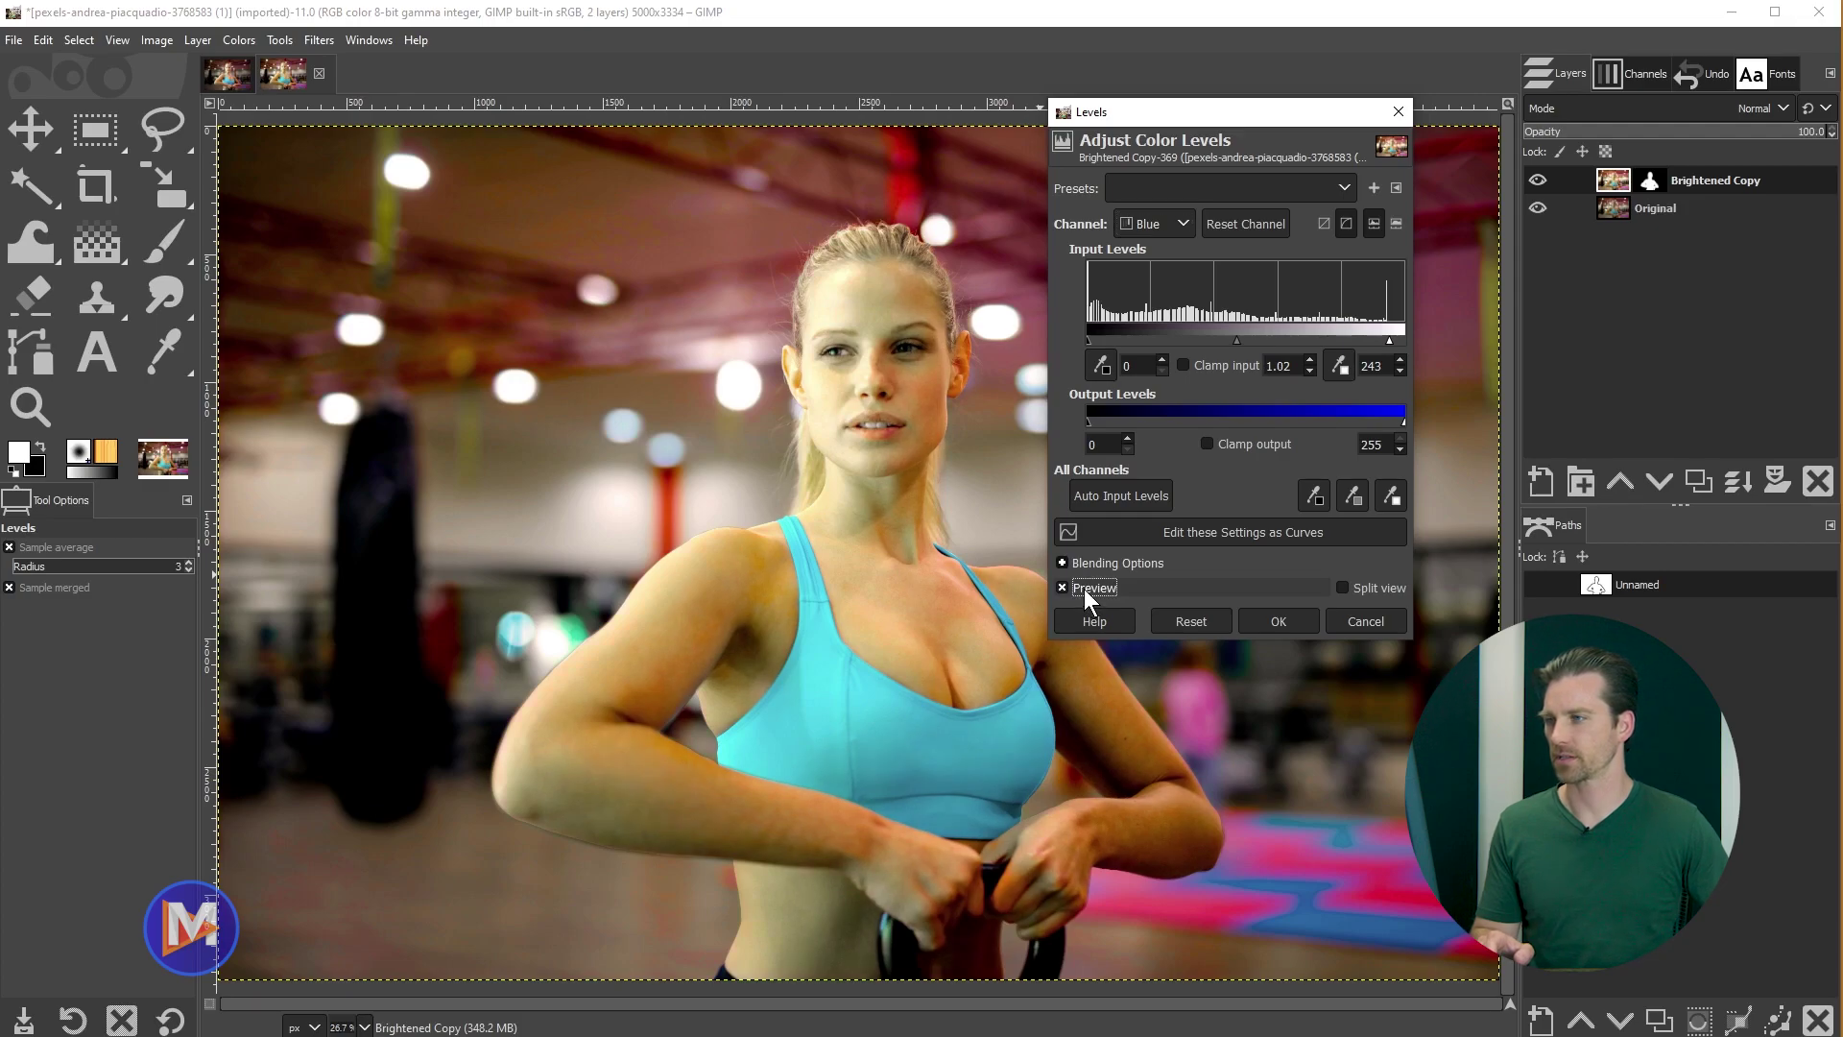
Step: Refine the Red channel in Levels to gamma 1.02 and input white 247, and apply the Levels adjustment
click(1154, 223)
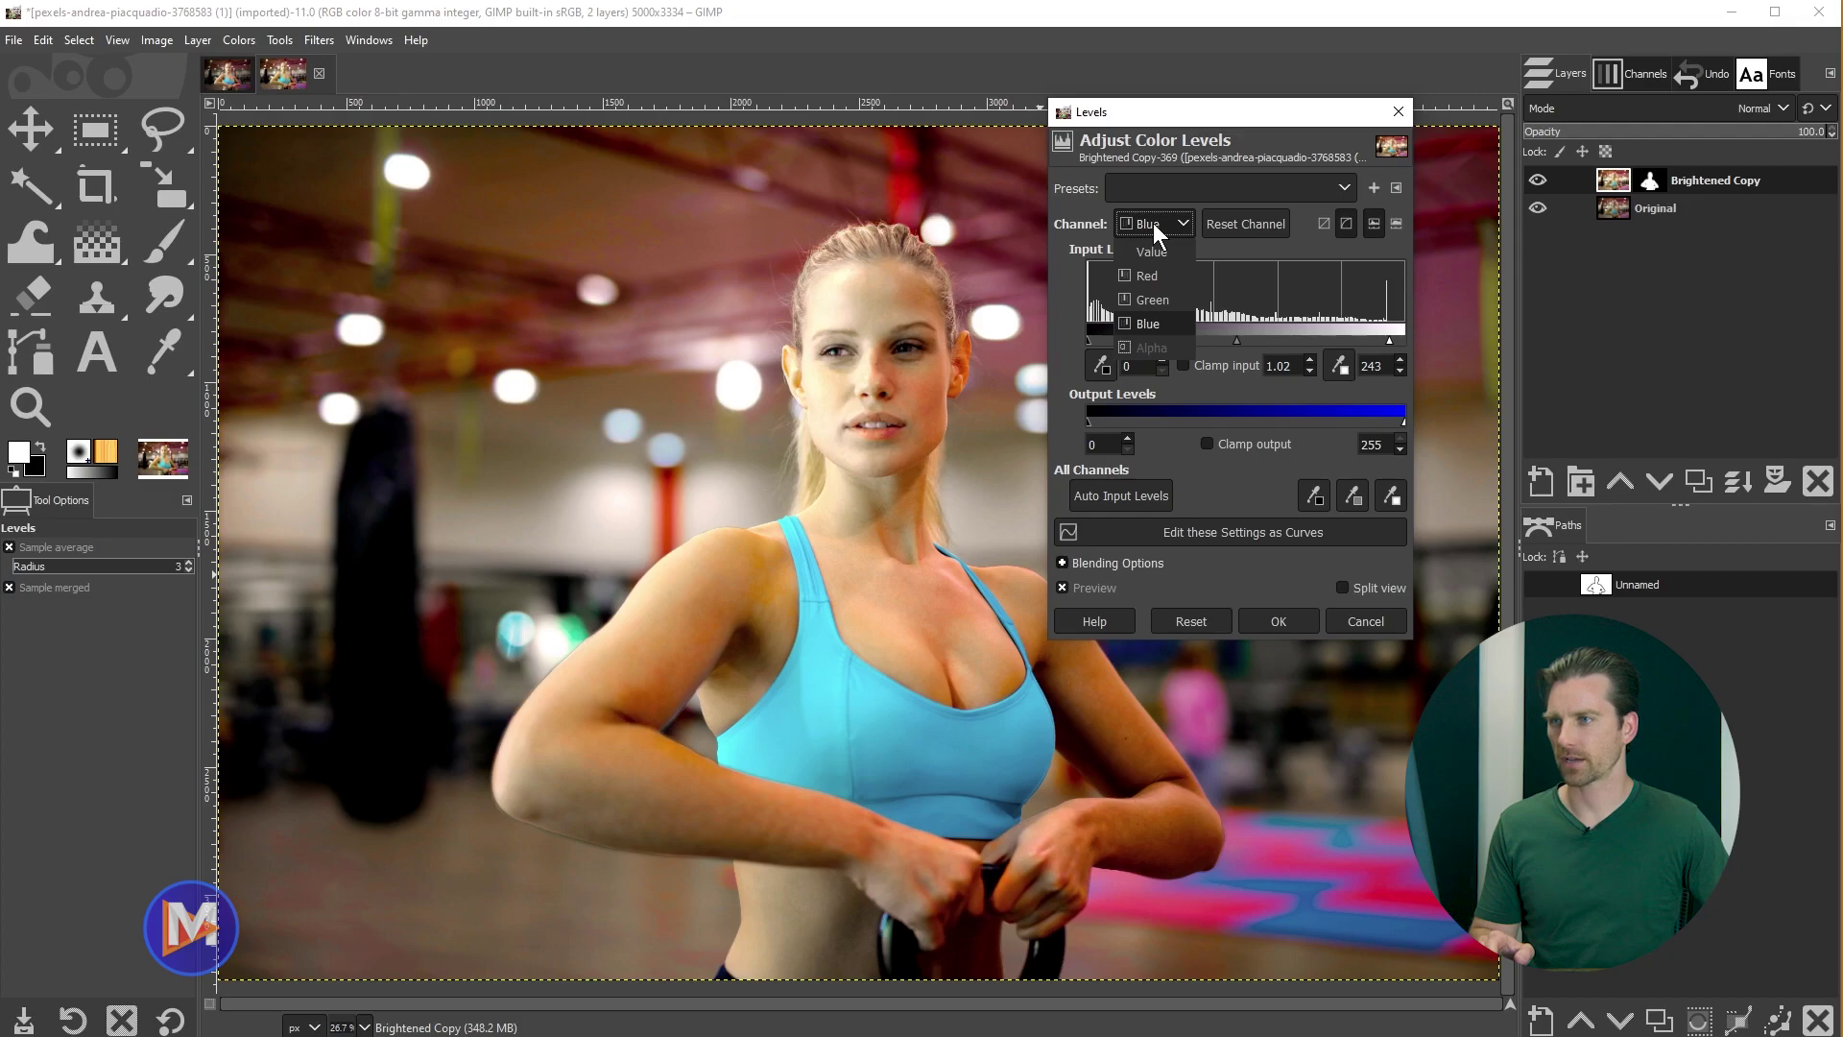
click(1148, 275)
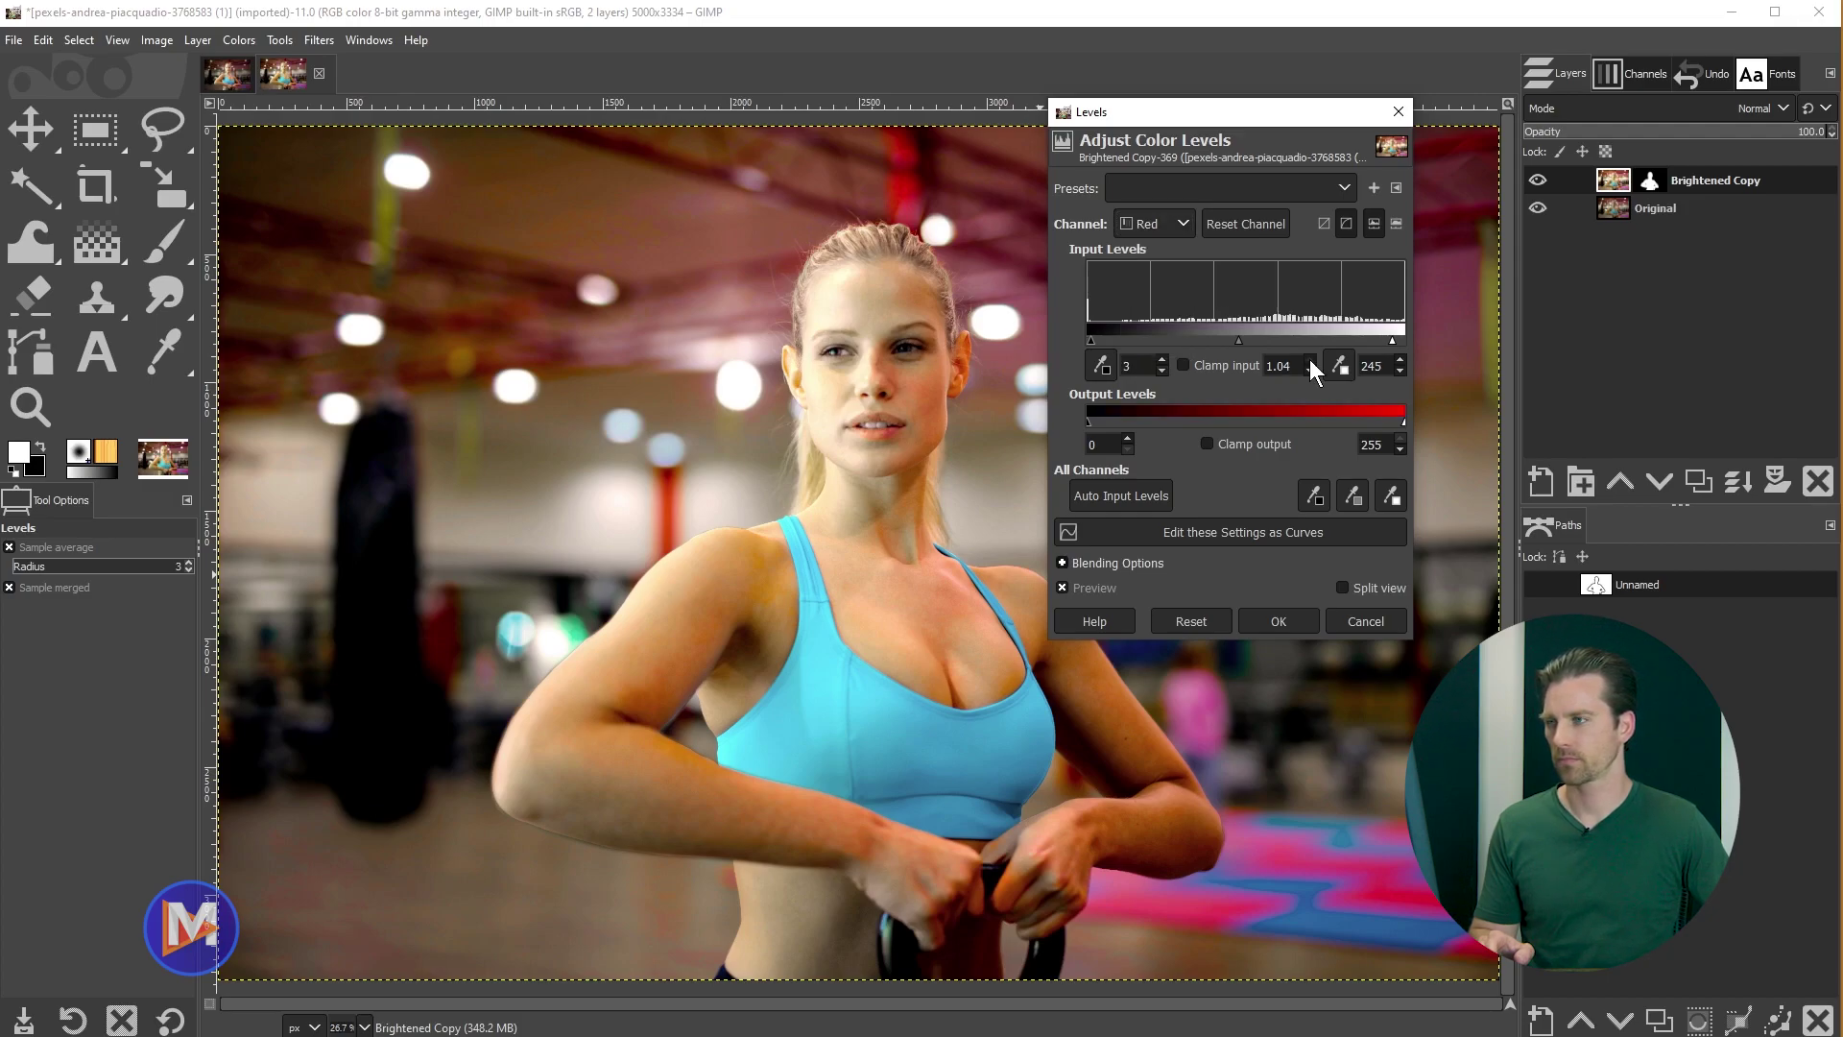
click(1309, 359)
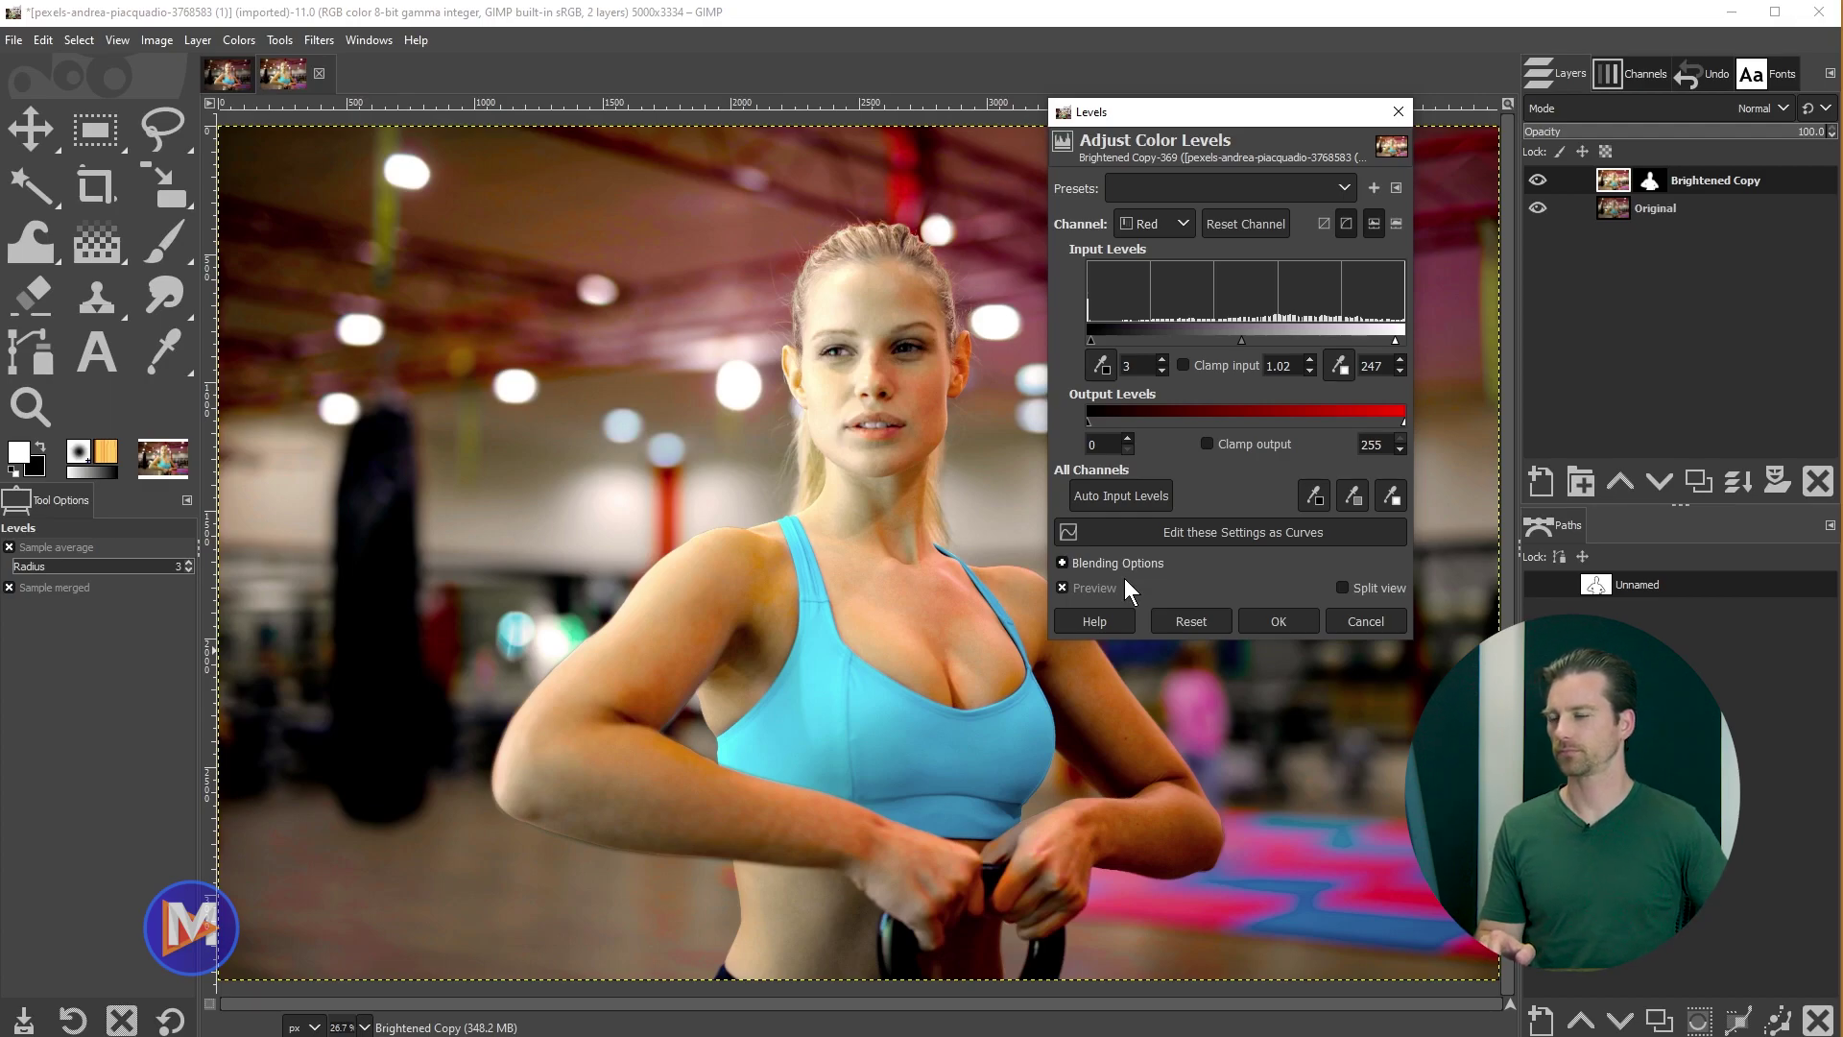
click(1277, 621)
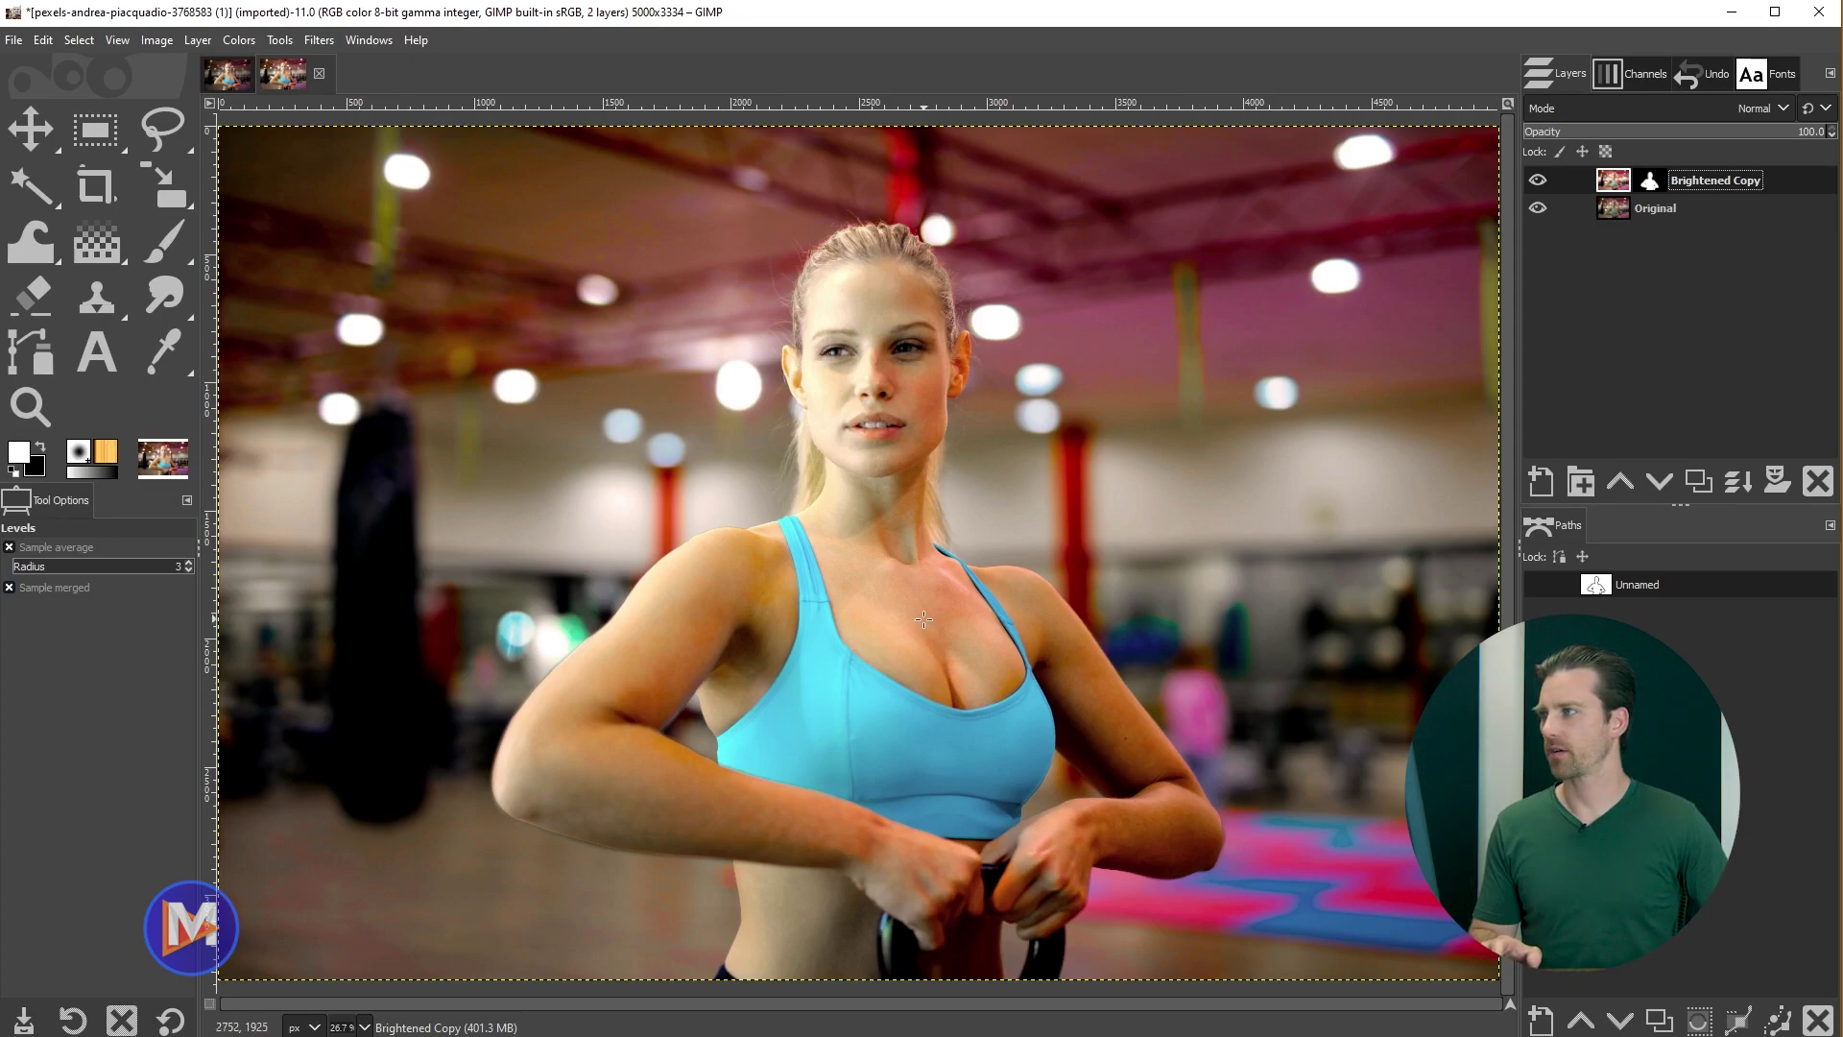
Step: Start a Shadows-Highlights adjustment on the Brightened Copy layer with Shadows at 33.54 and Highlights at -29.88
click(239, 41)
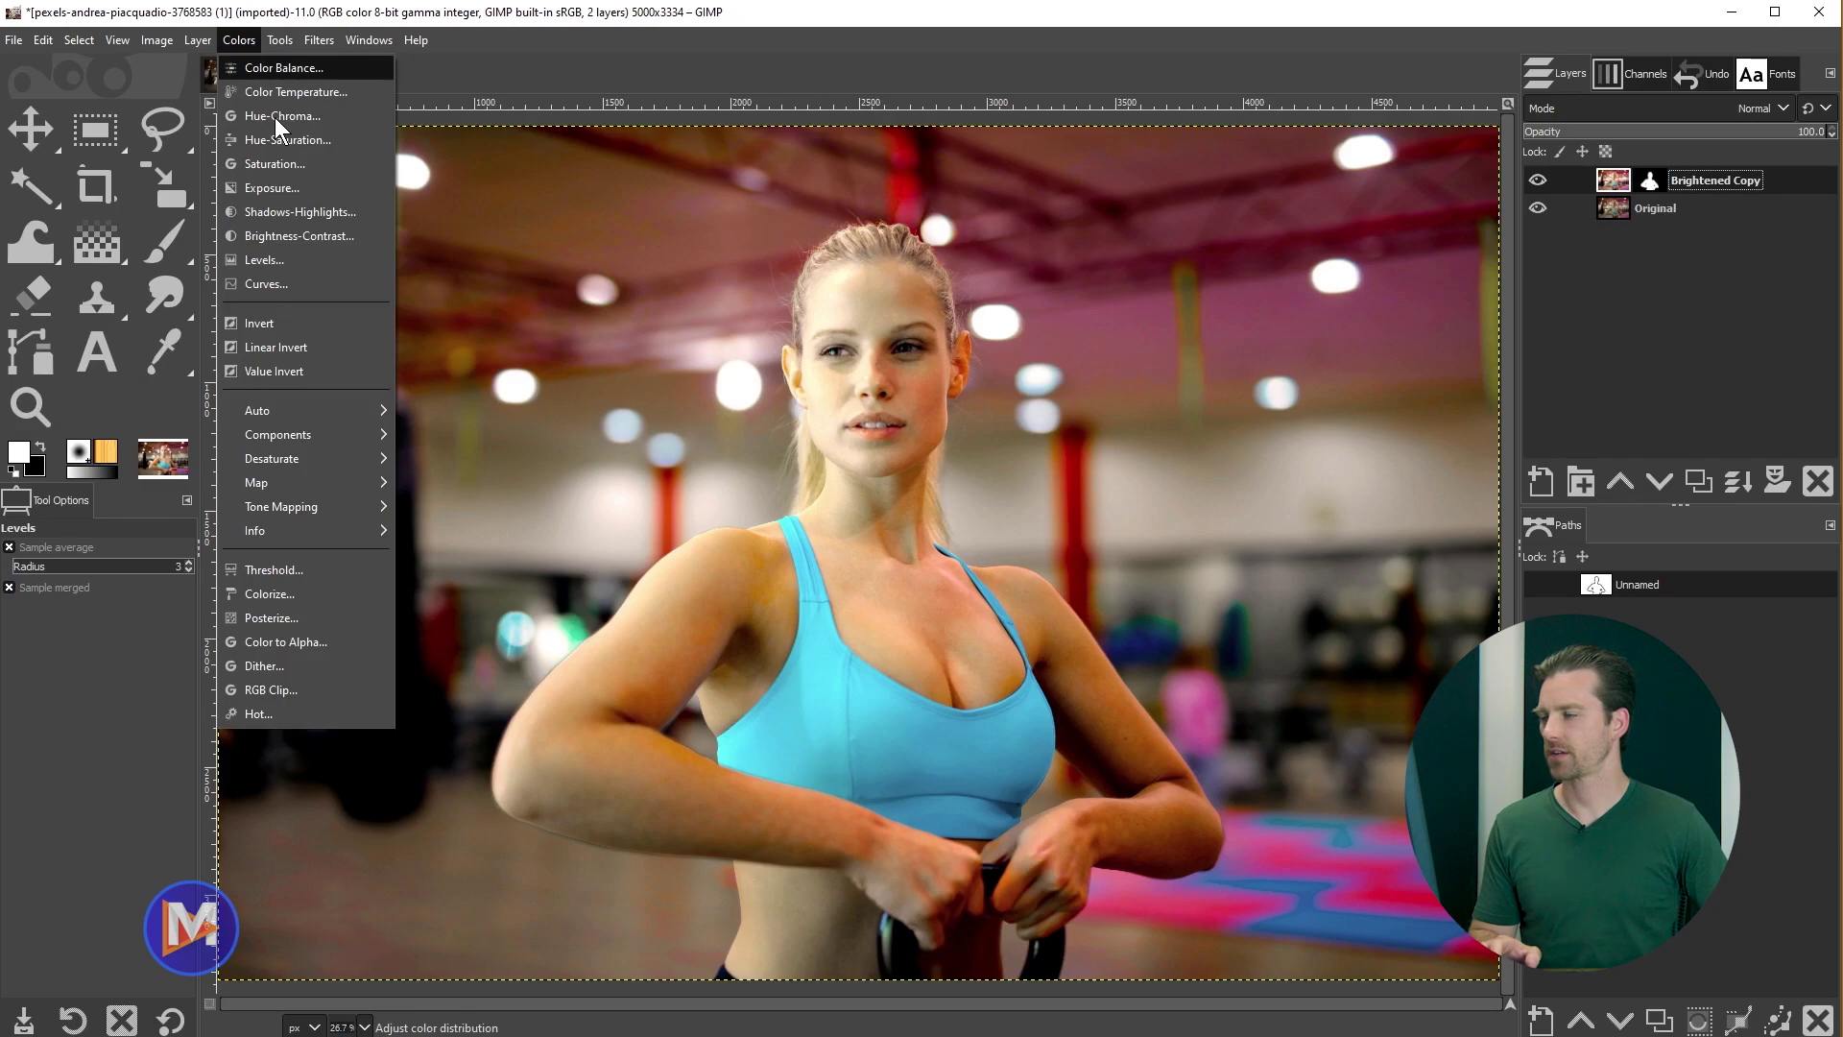
click(299, 211)
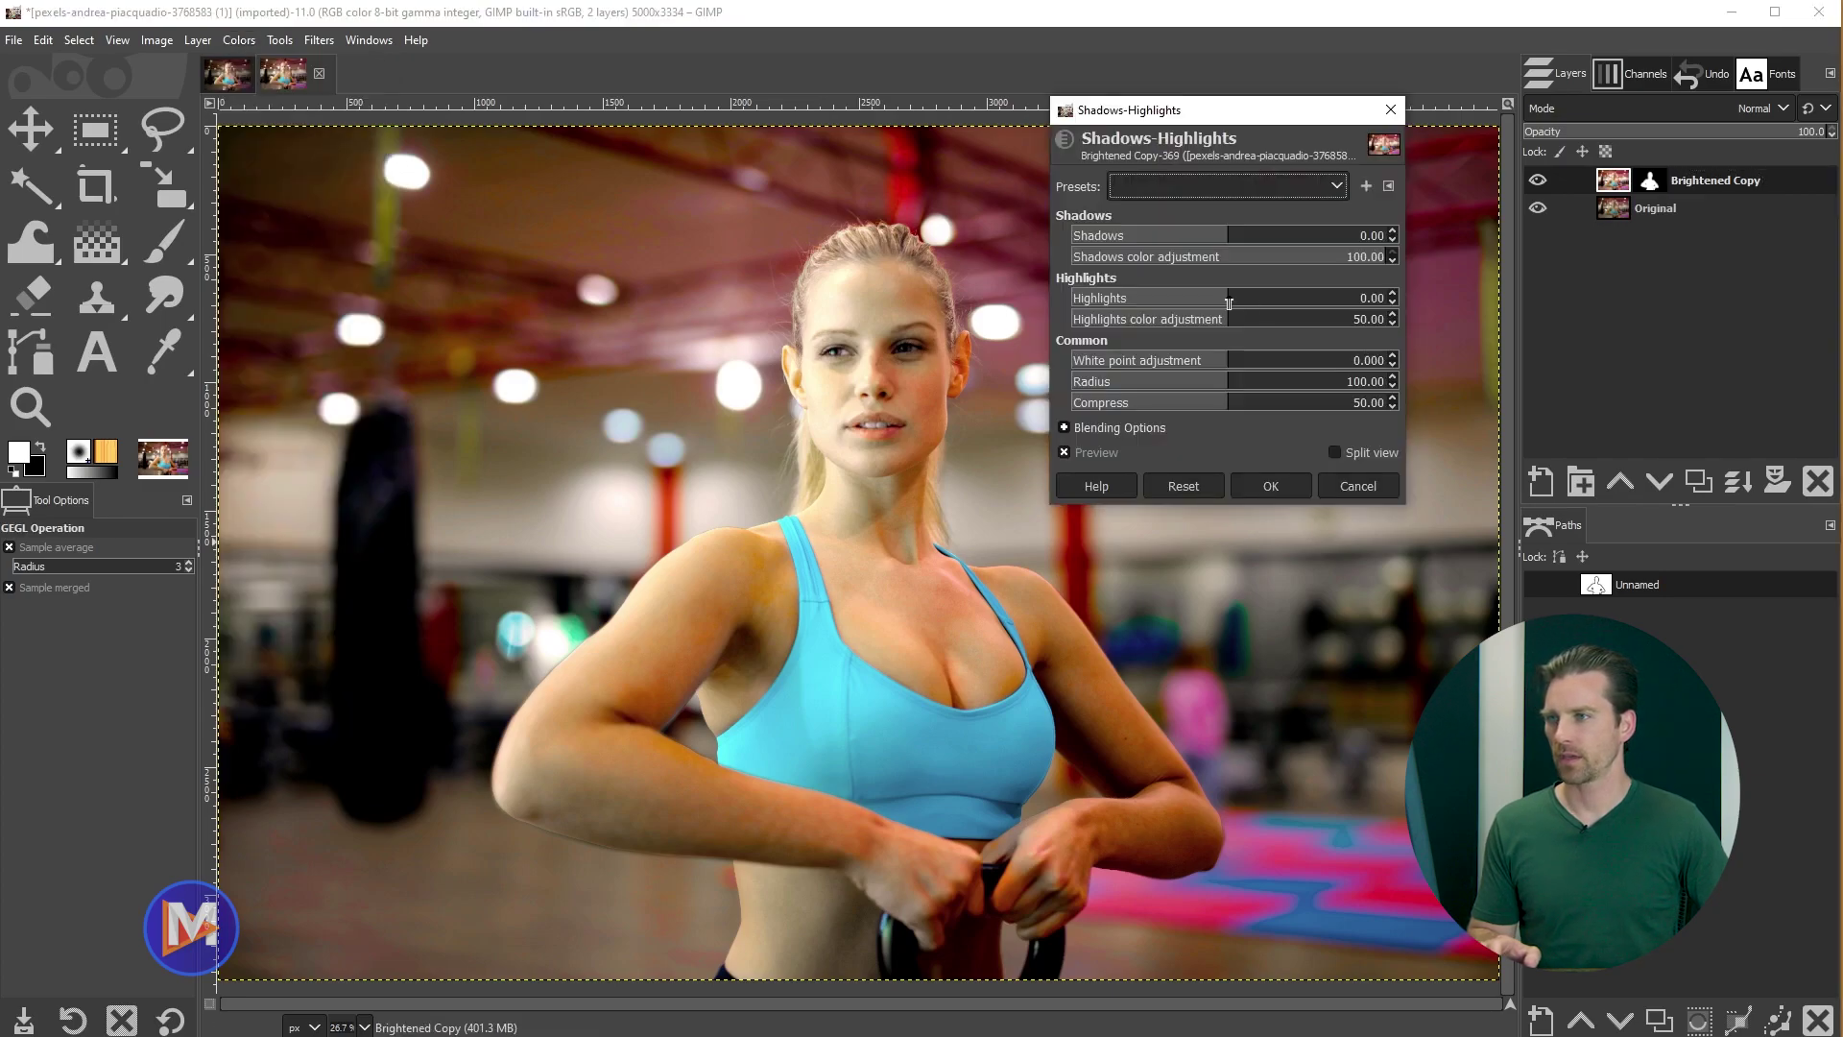
drag(1229, 303, 1184, 297)
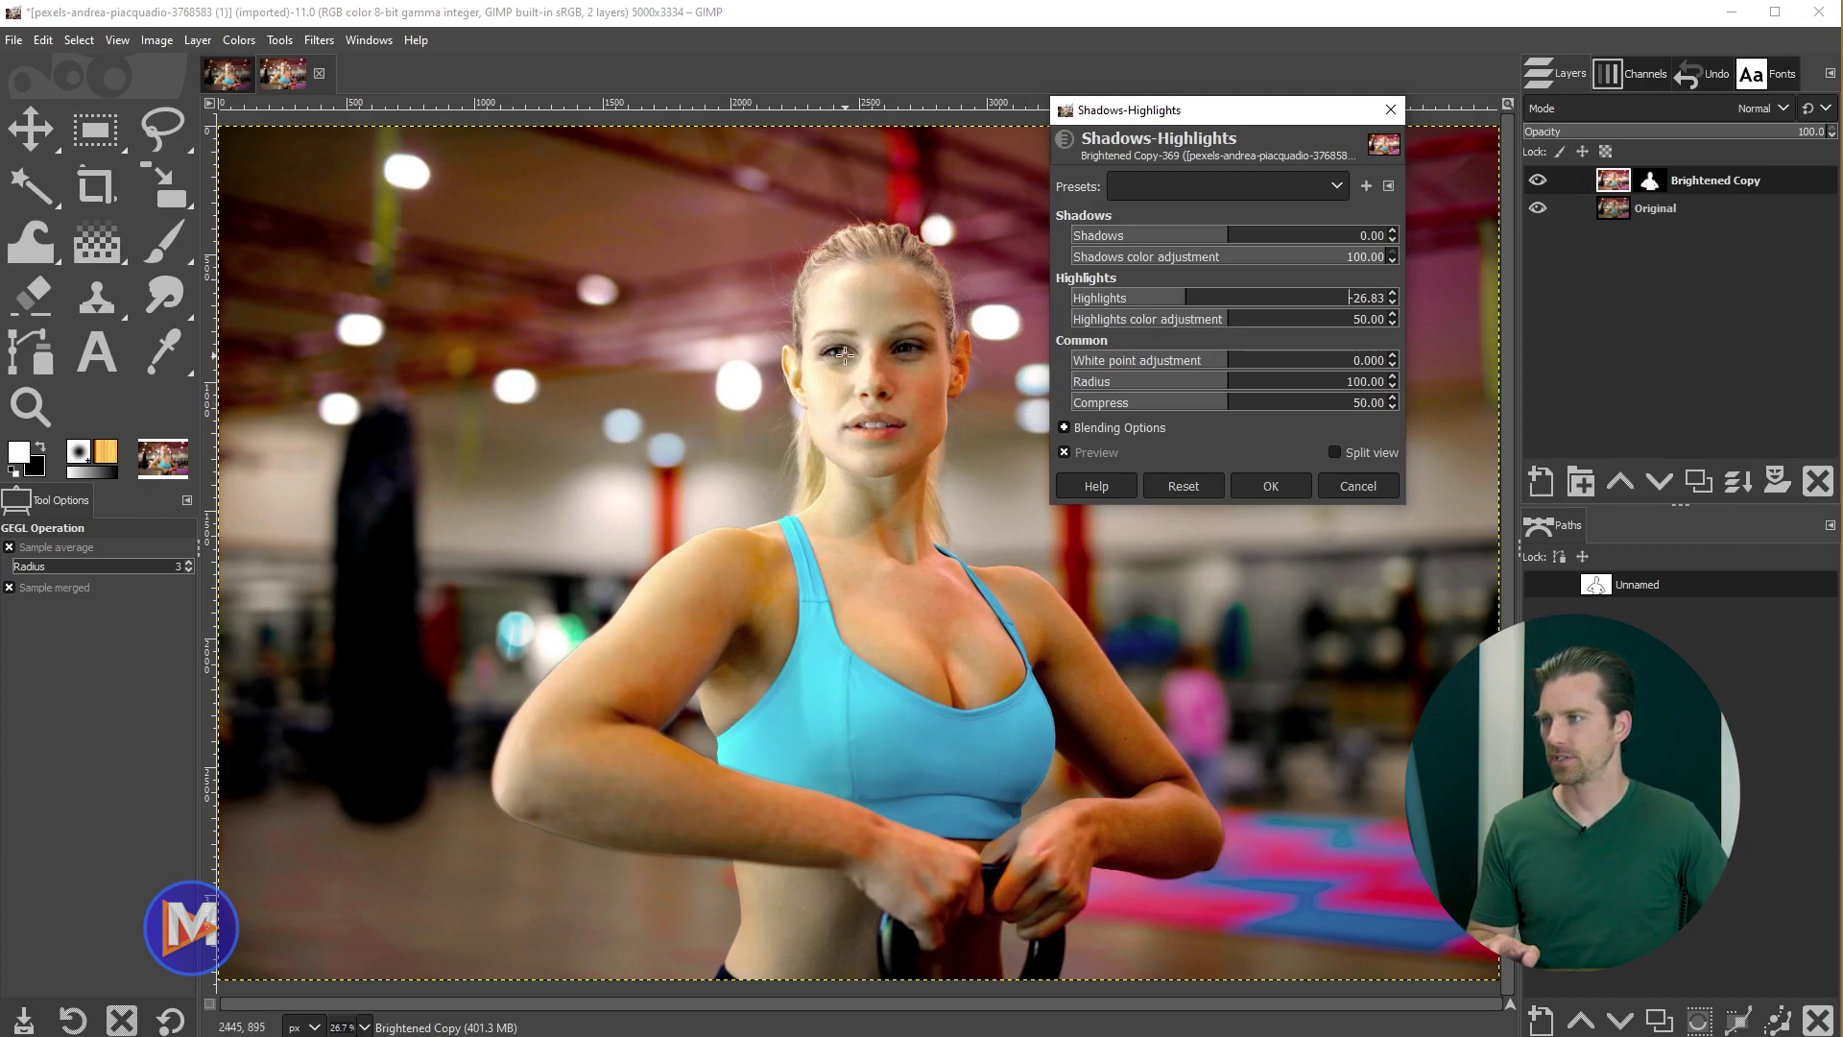
drag(1238, 235, 1262, 235)
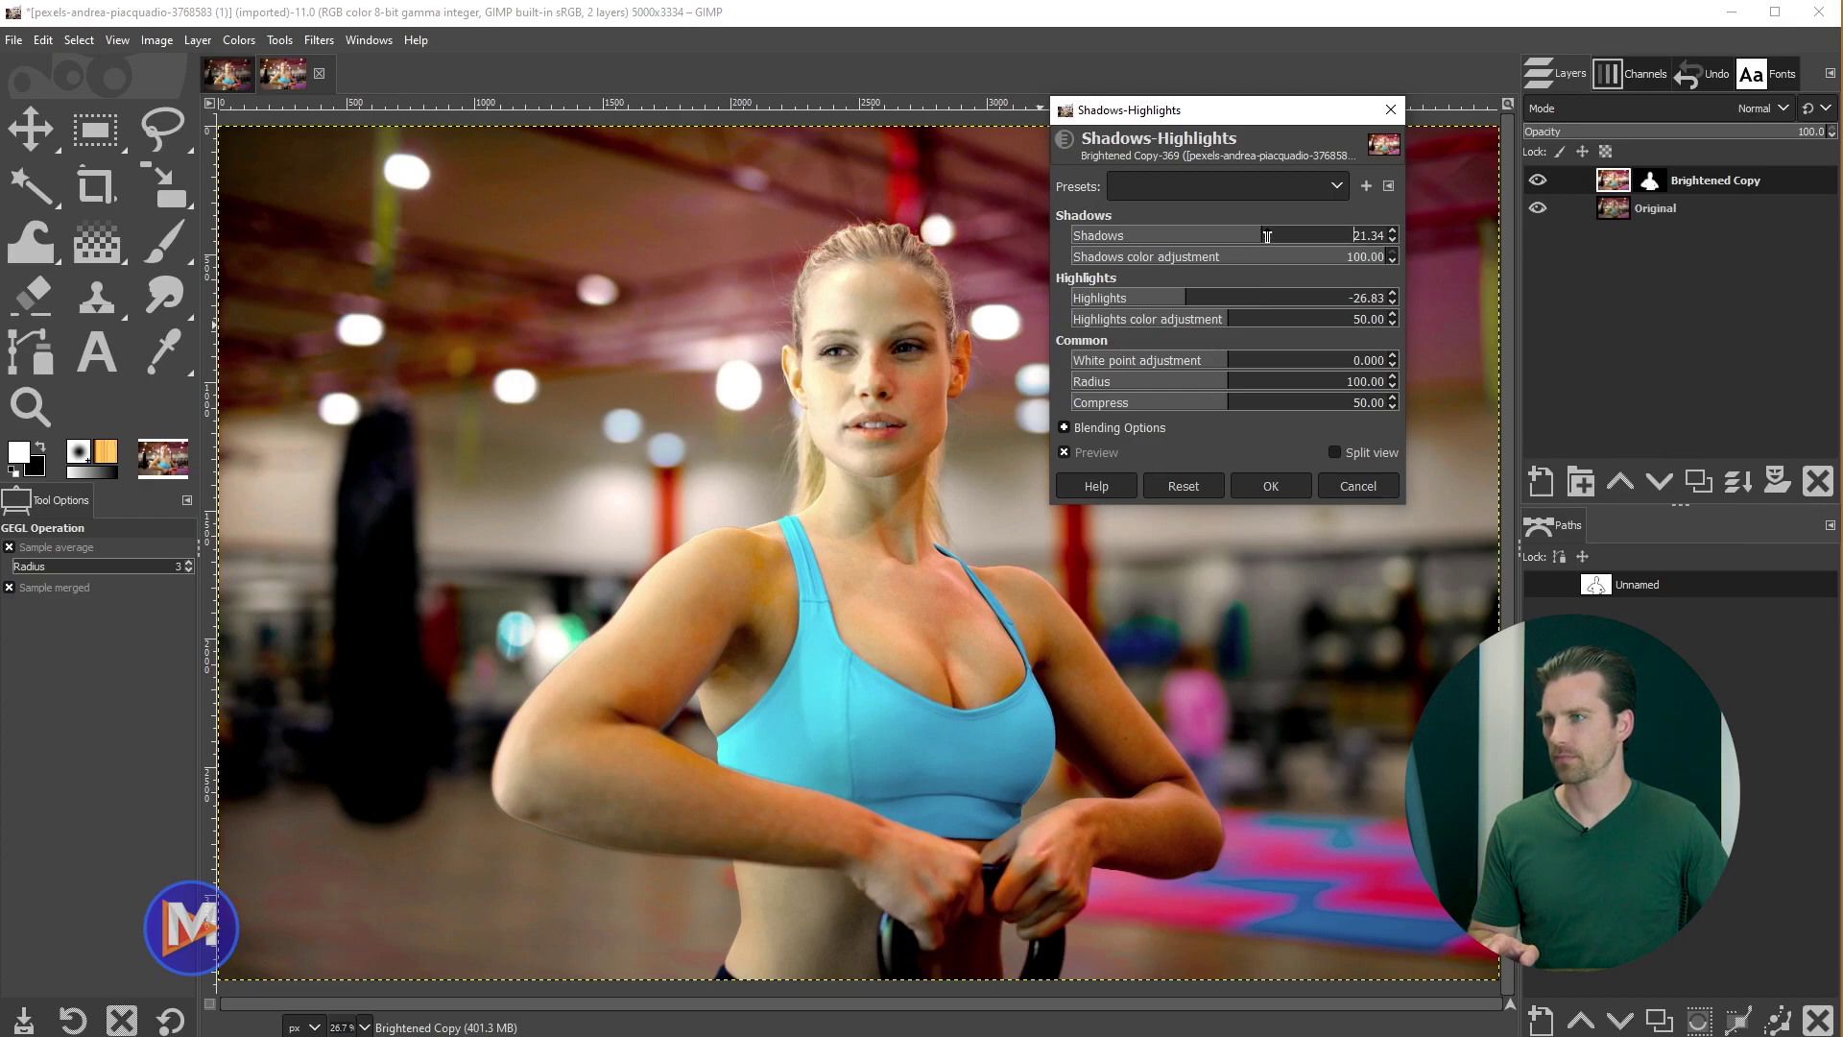
click(1280, 236)
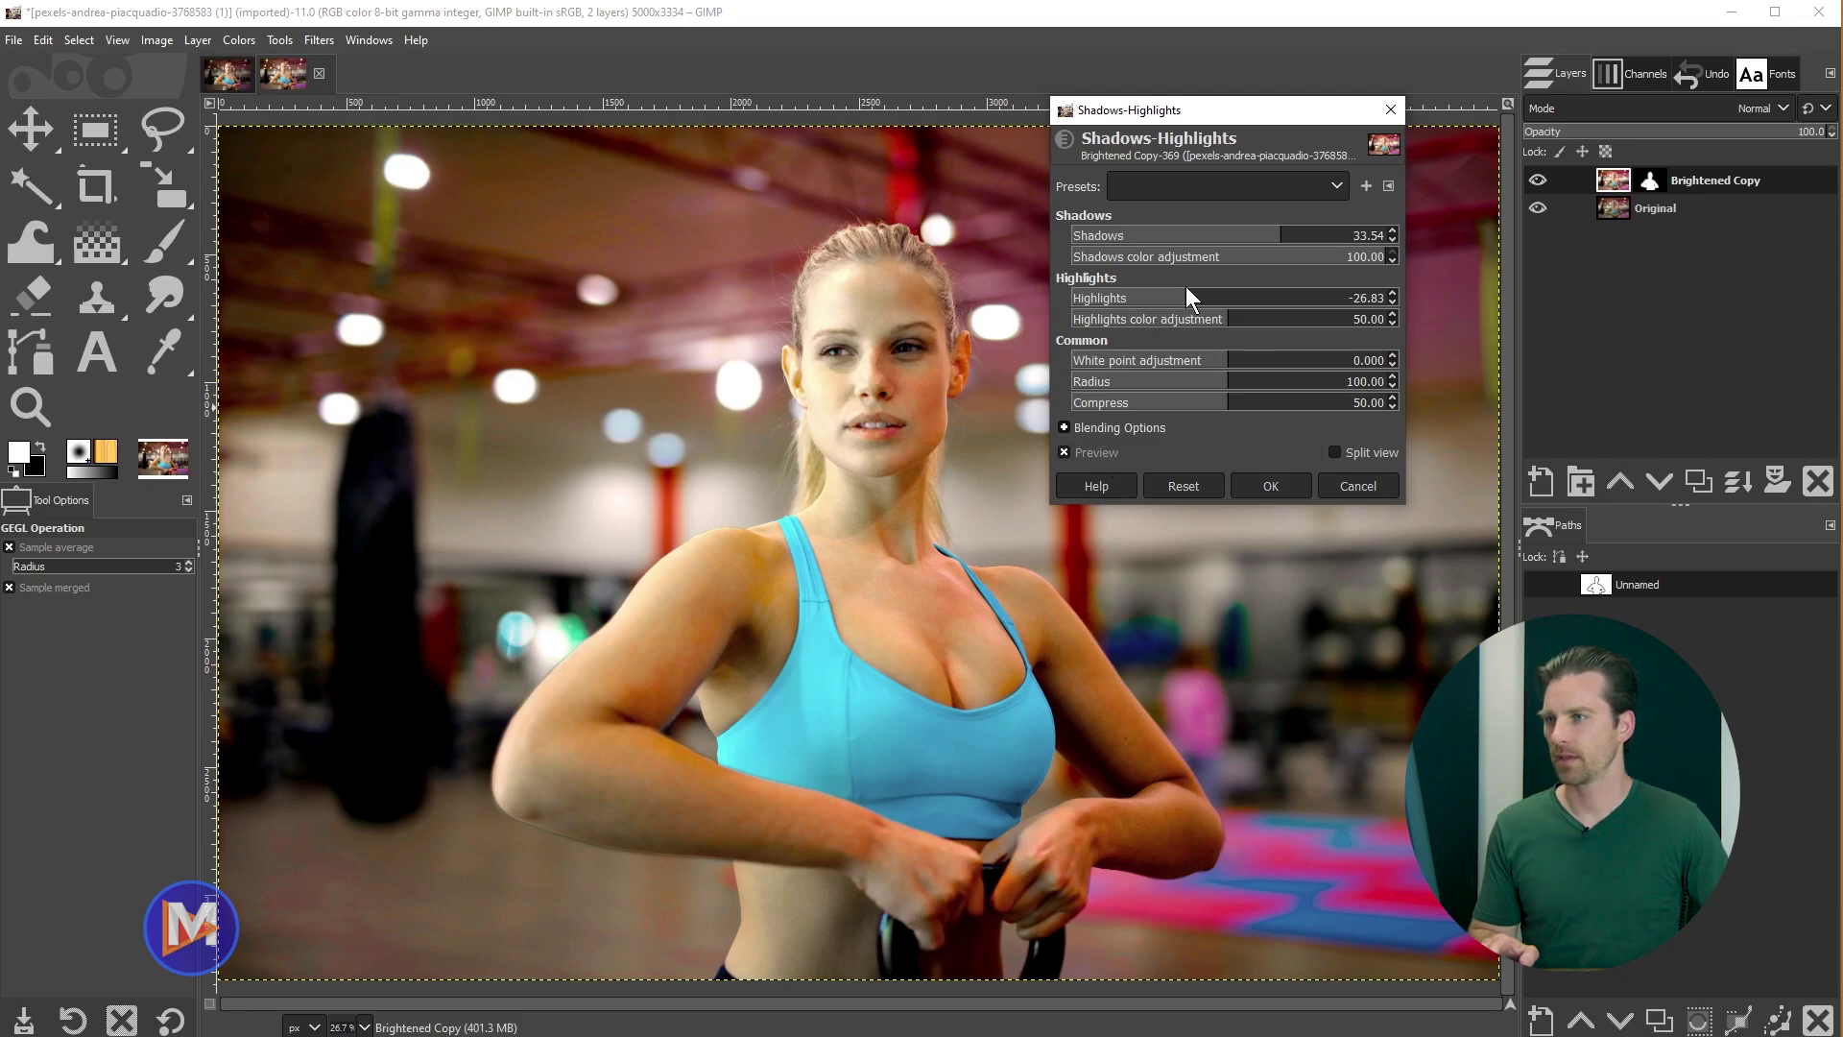
drag(1188, 299, 1181, 299)
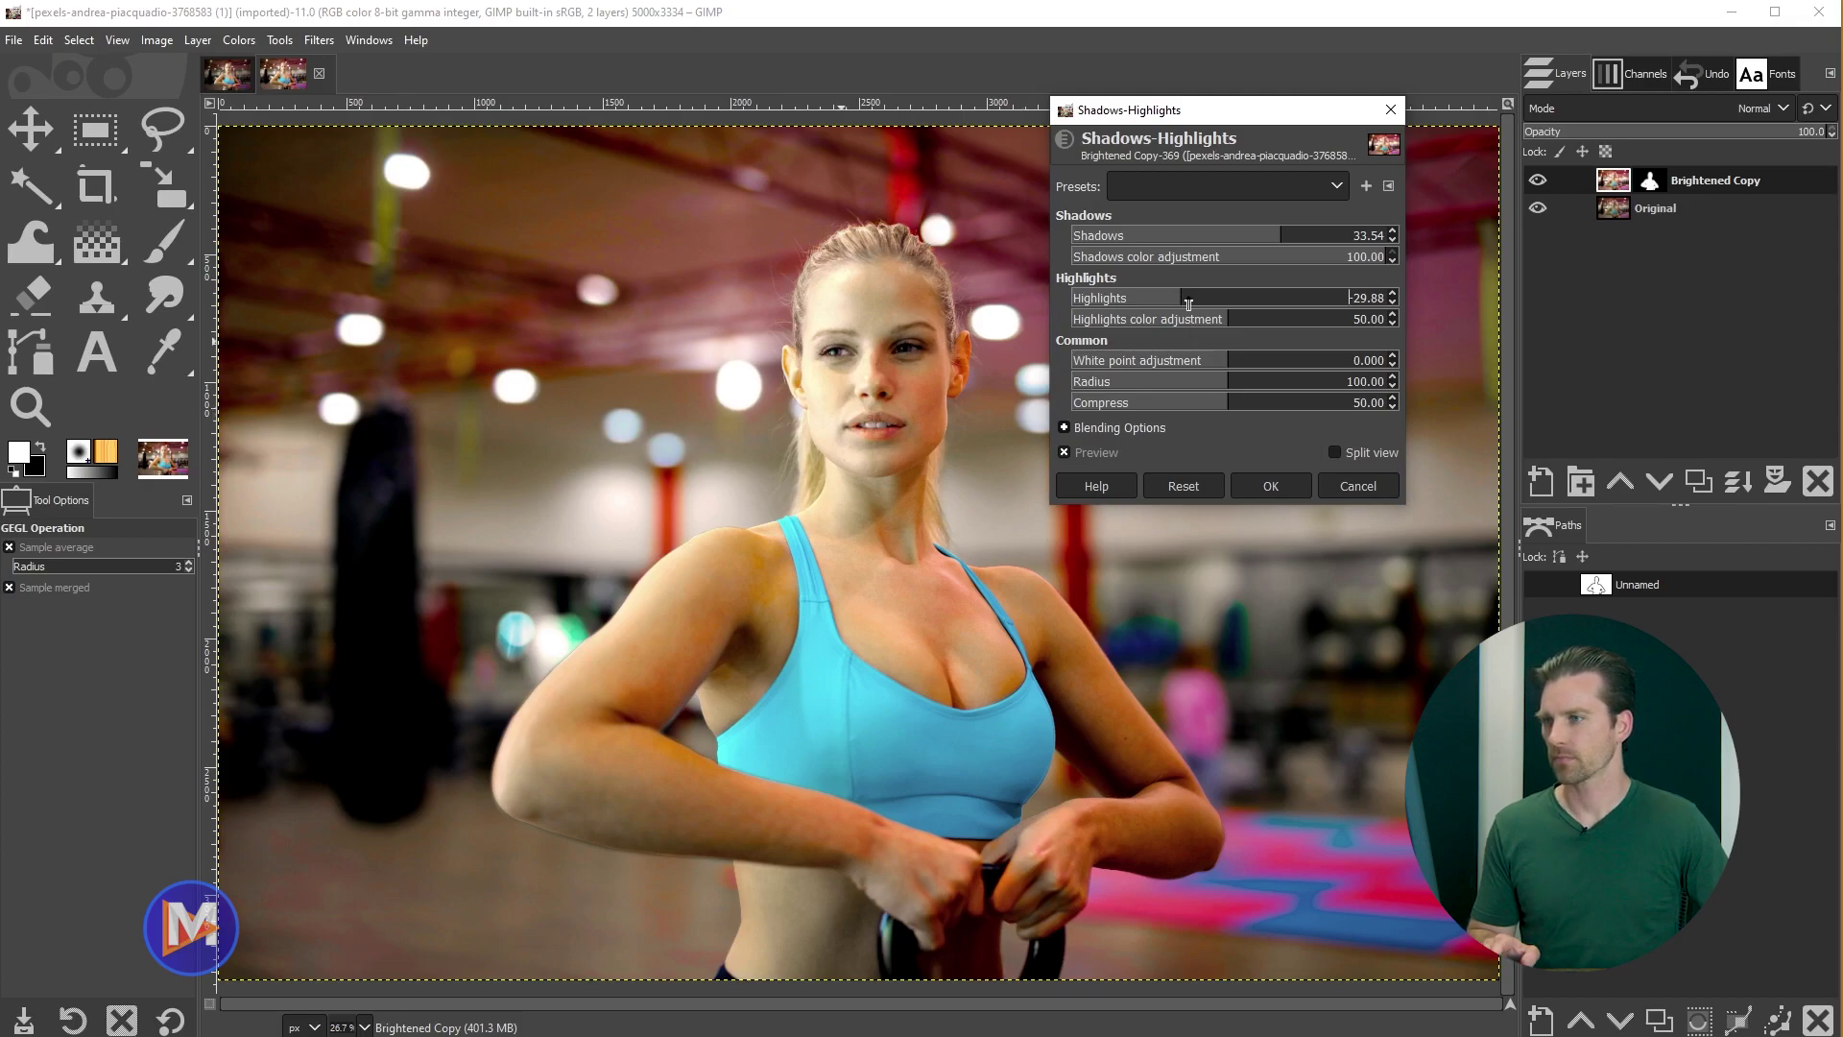
Step: Compare the adjustment in a split view across the woman and lower Highlights to -38.41
click(1336, 453)
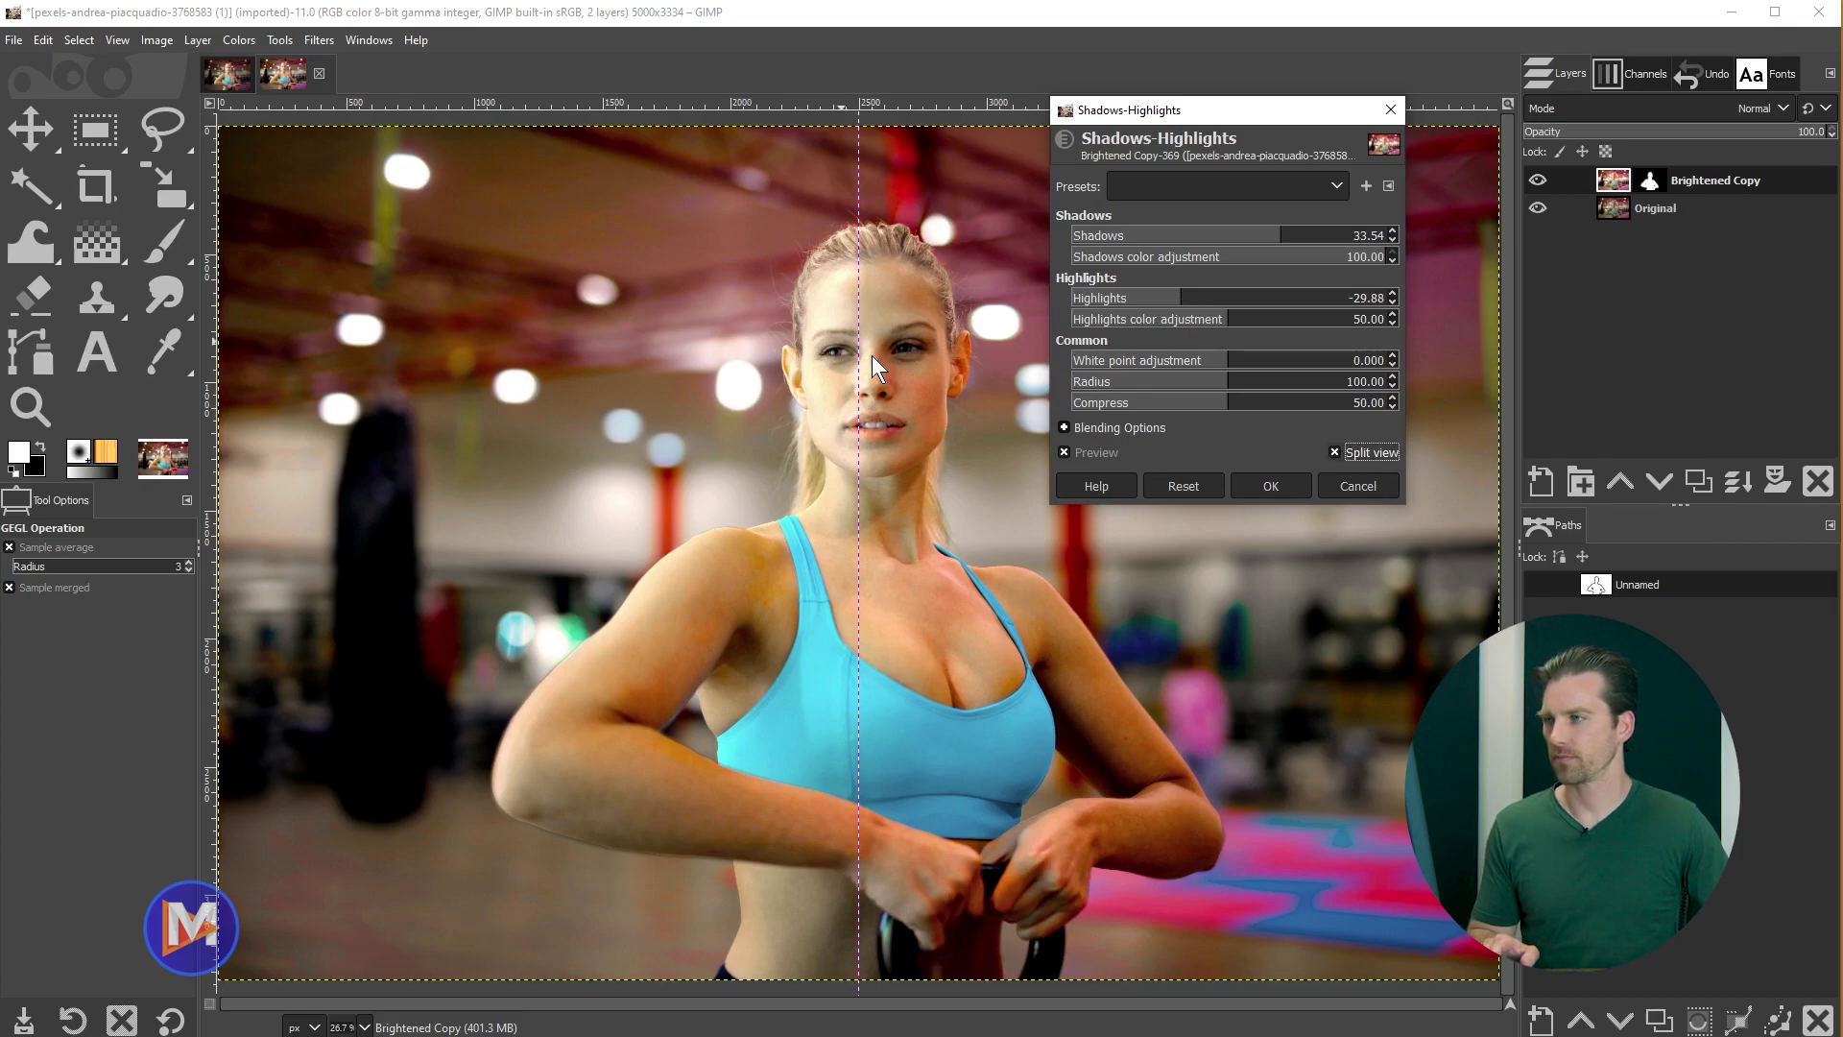
drag(859, 357, 740, 355)
click(1169, 298)
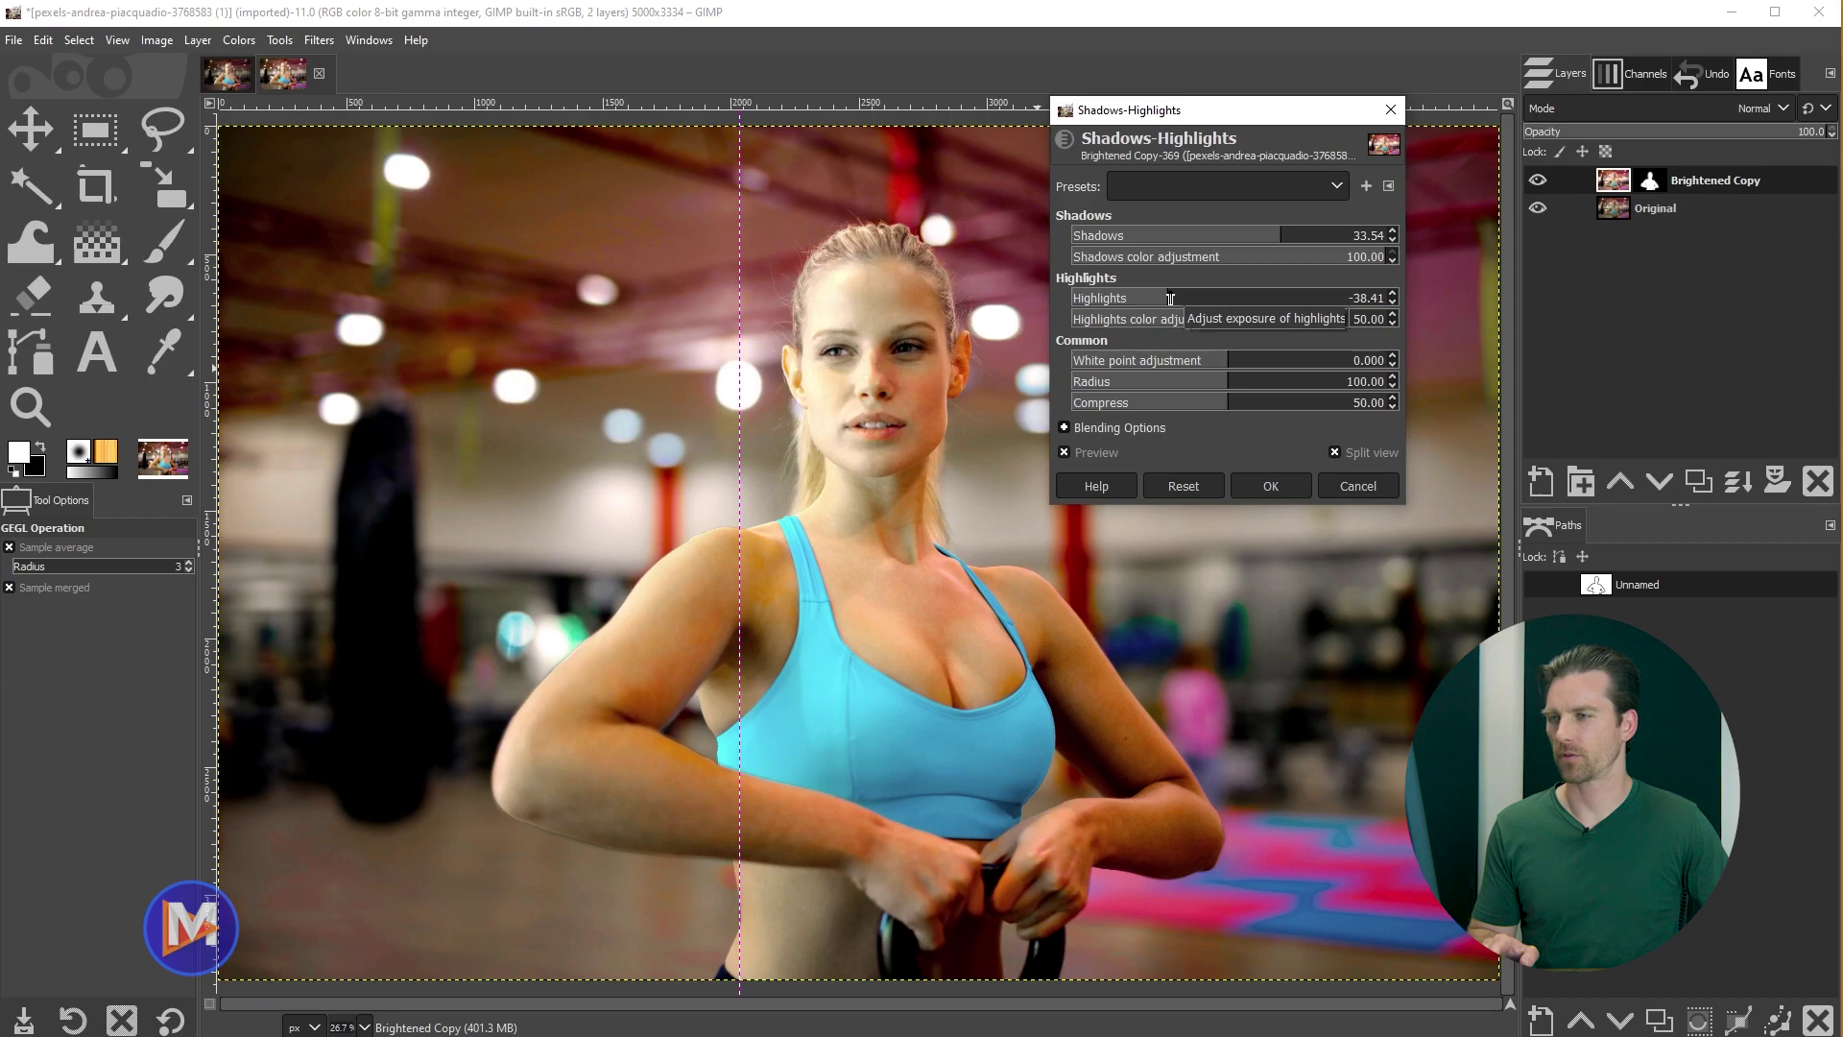
click(1334, 451)
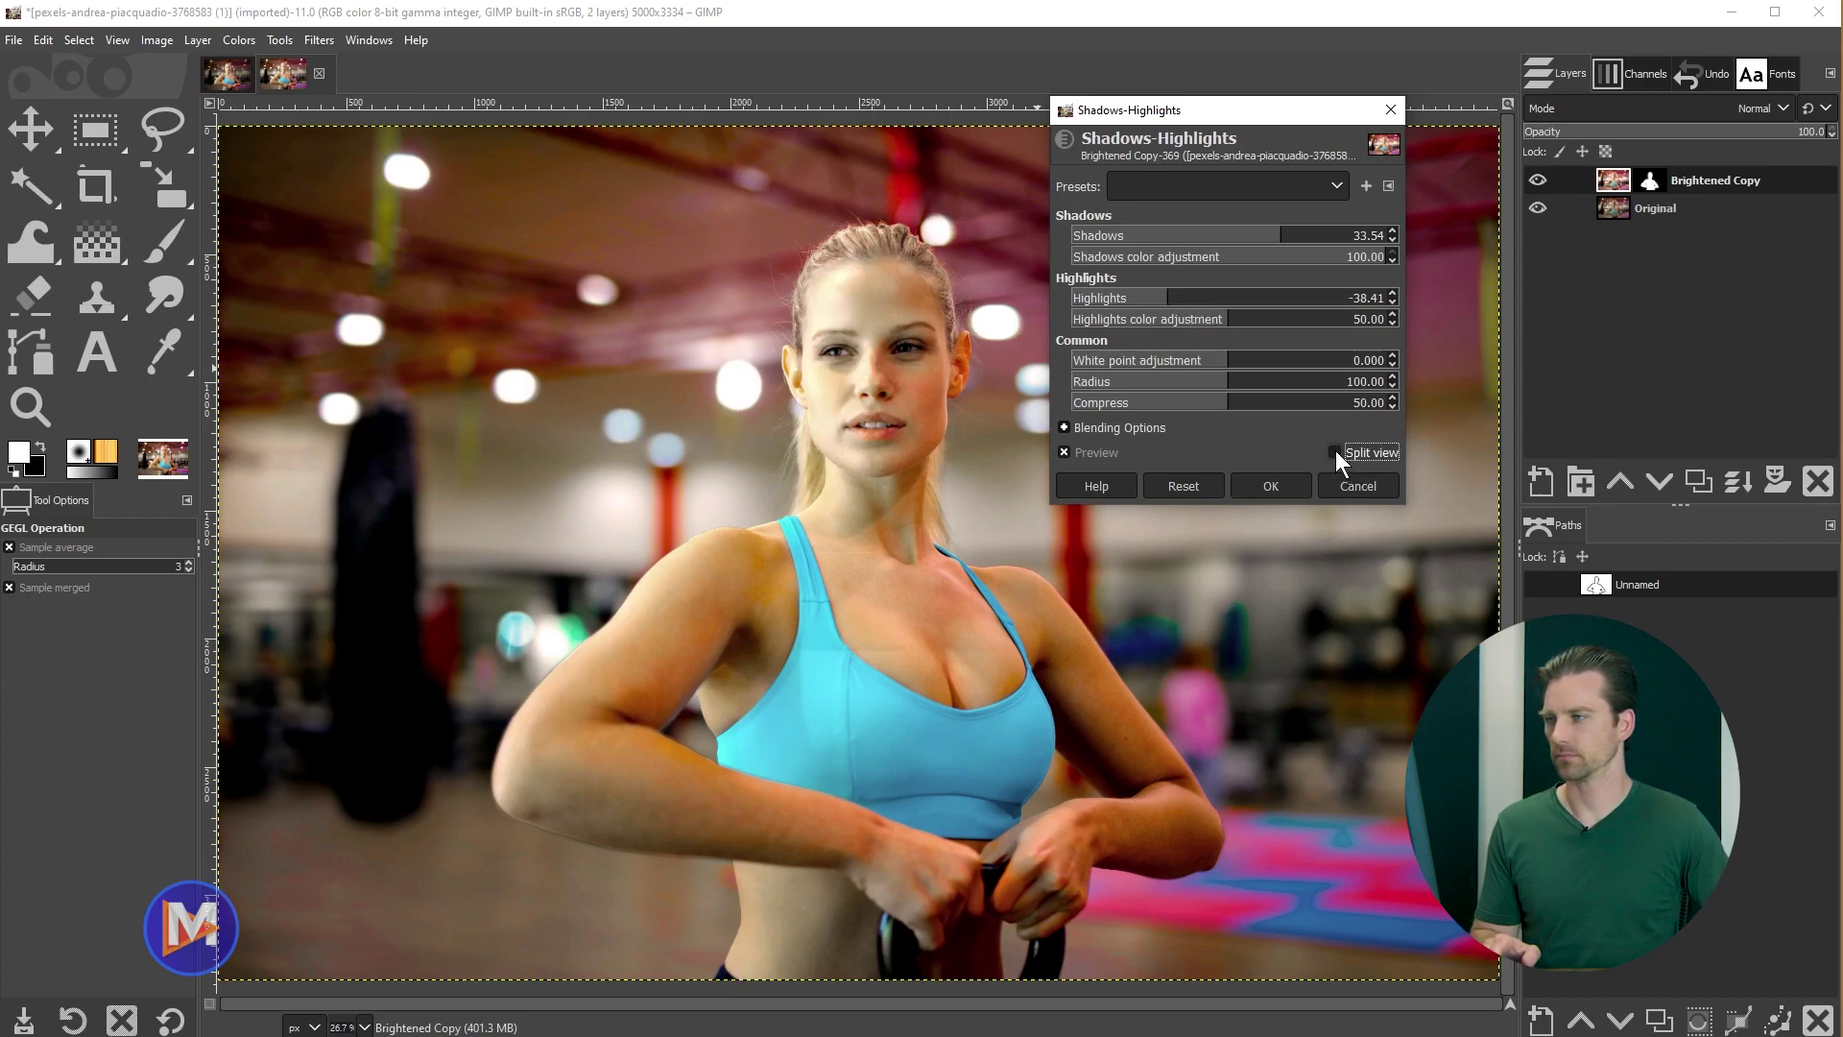
Step: Set the white point adjustment to 1.220, compare with the preview off, and apply Shadows-Highlights
click(1233, 360)
drag(1234, 360, 1243, 360)
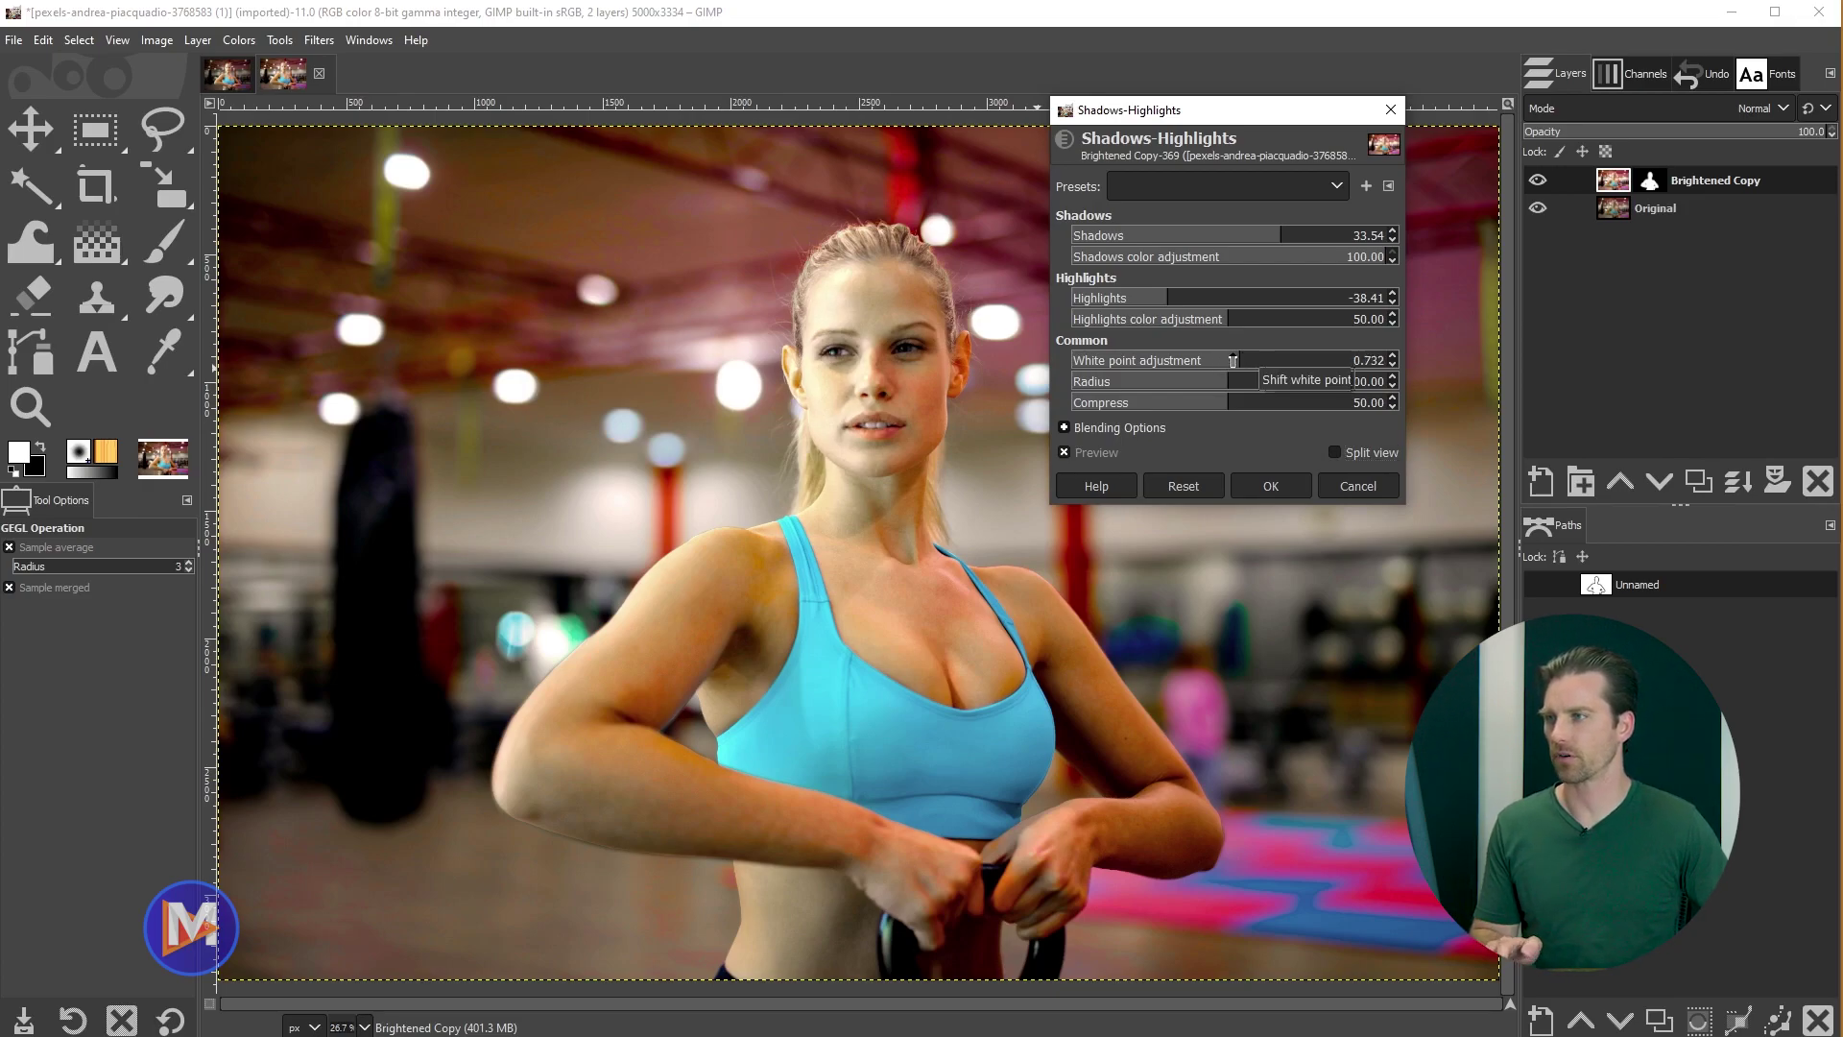
drag(1238, 361, 1246, 361)
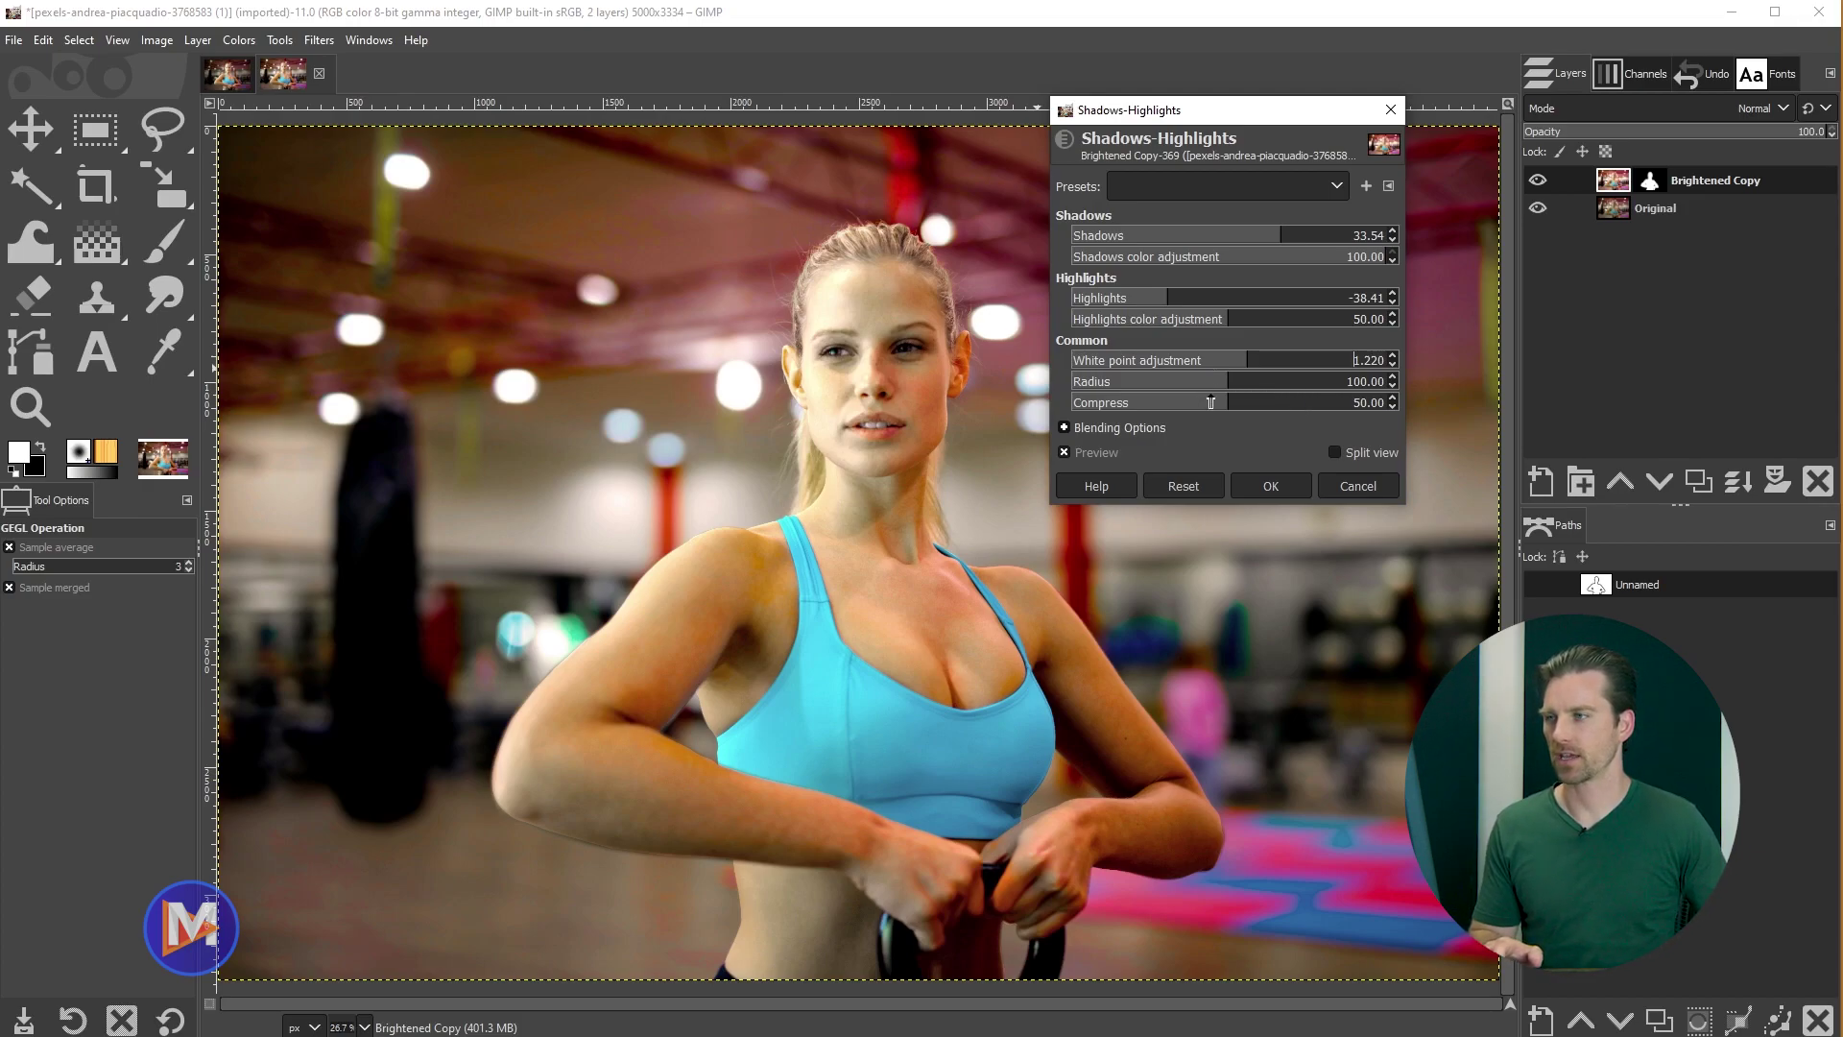
click(1085, 449)
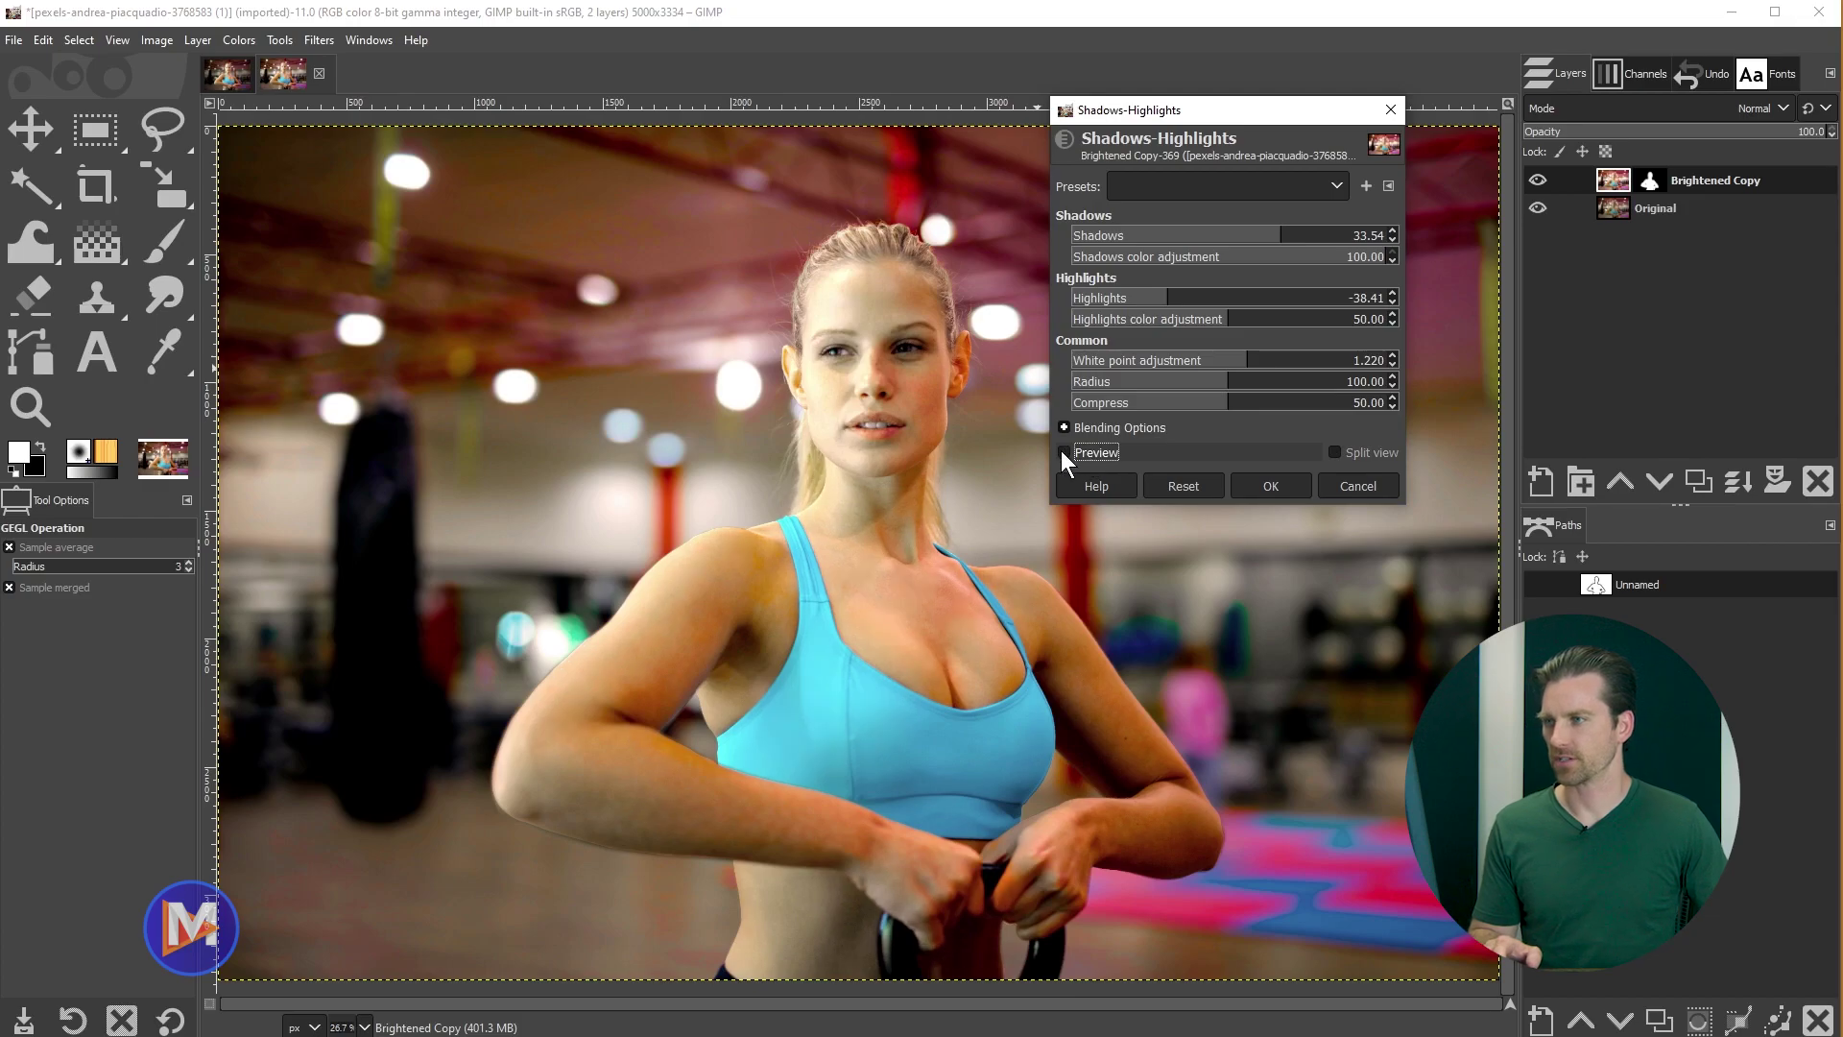
click(1069, 453)
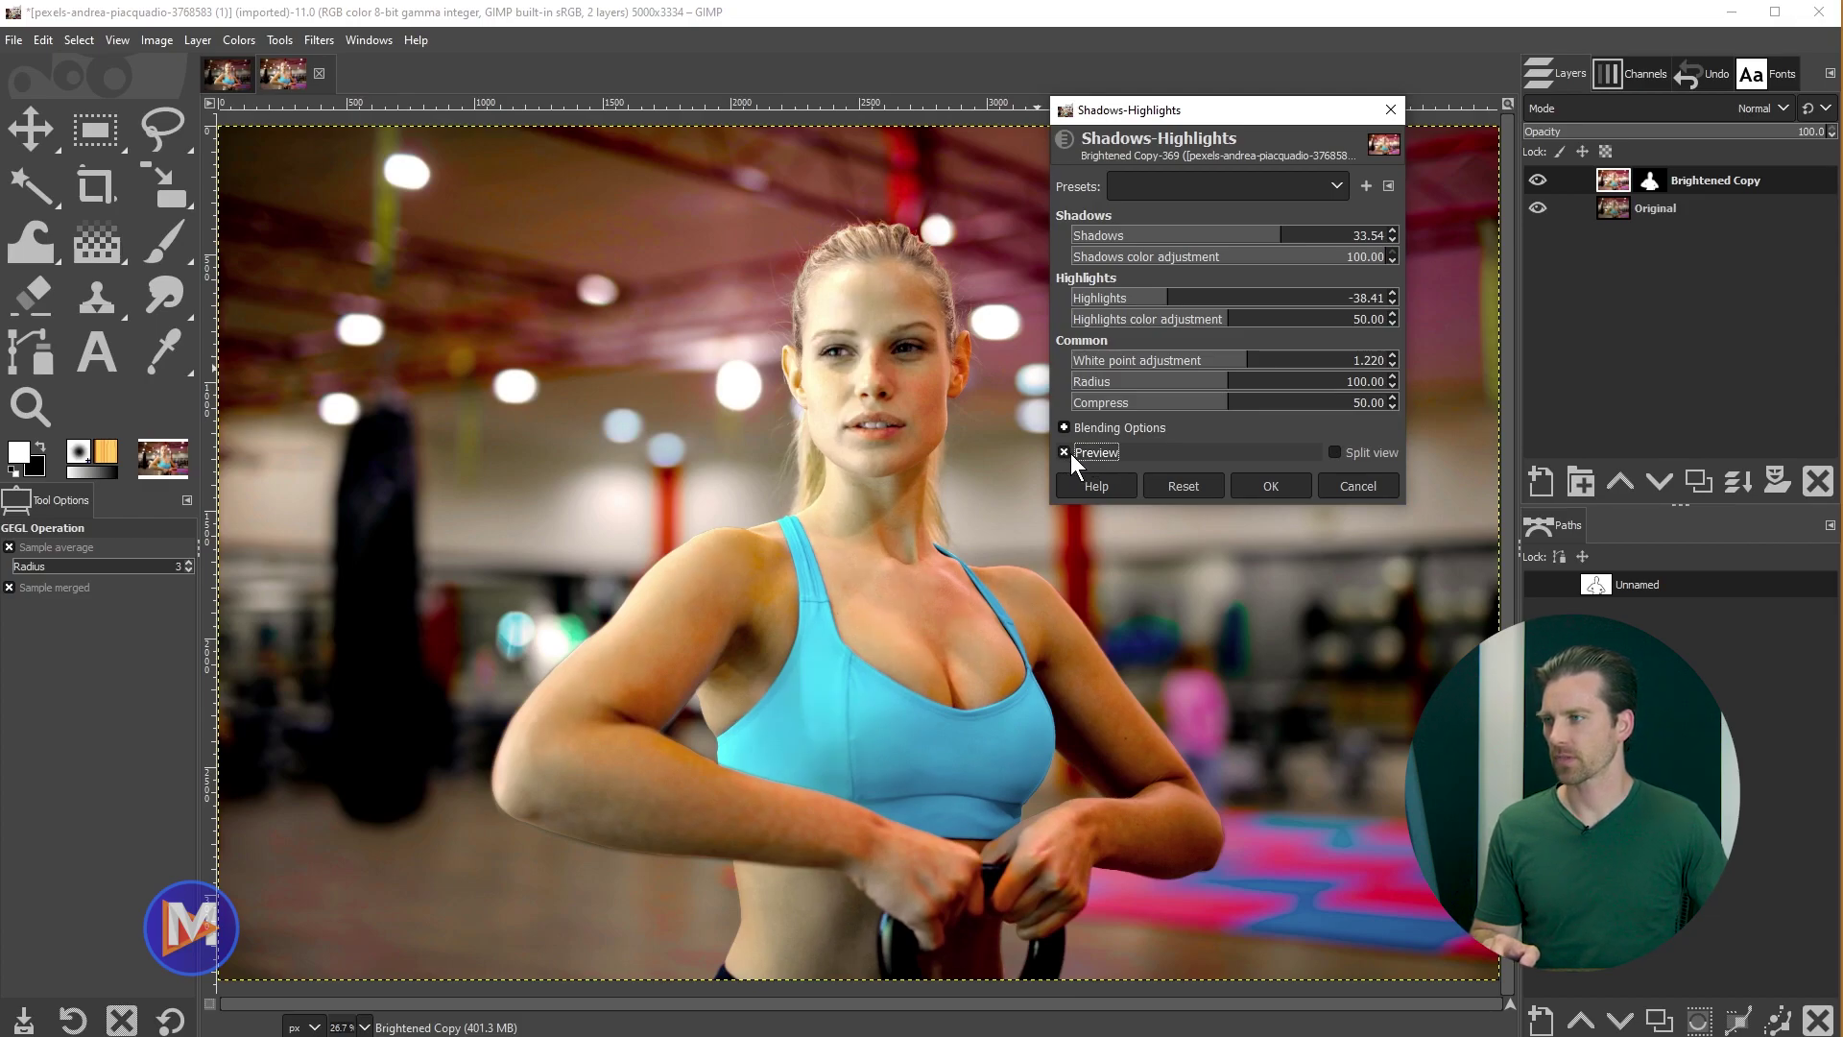
click(1277, 487)
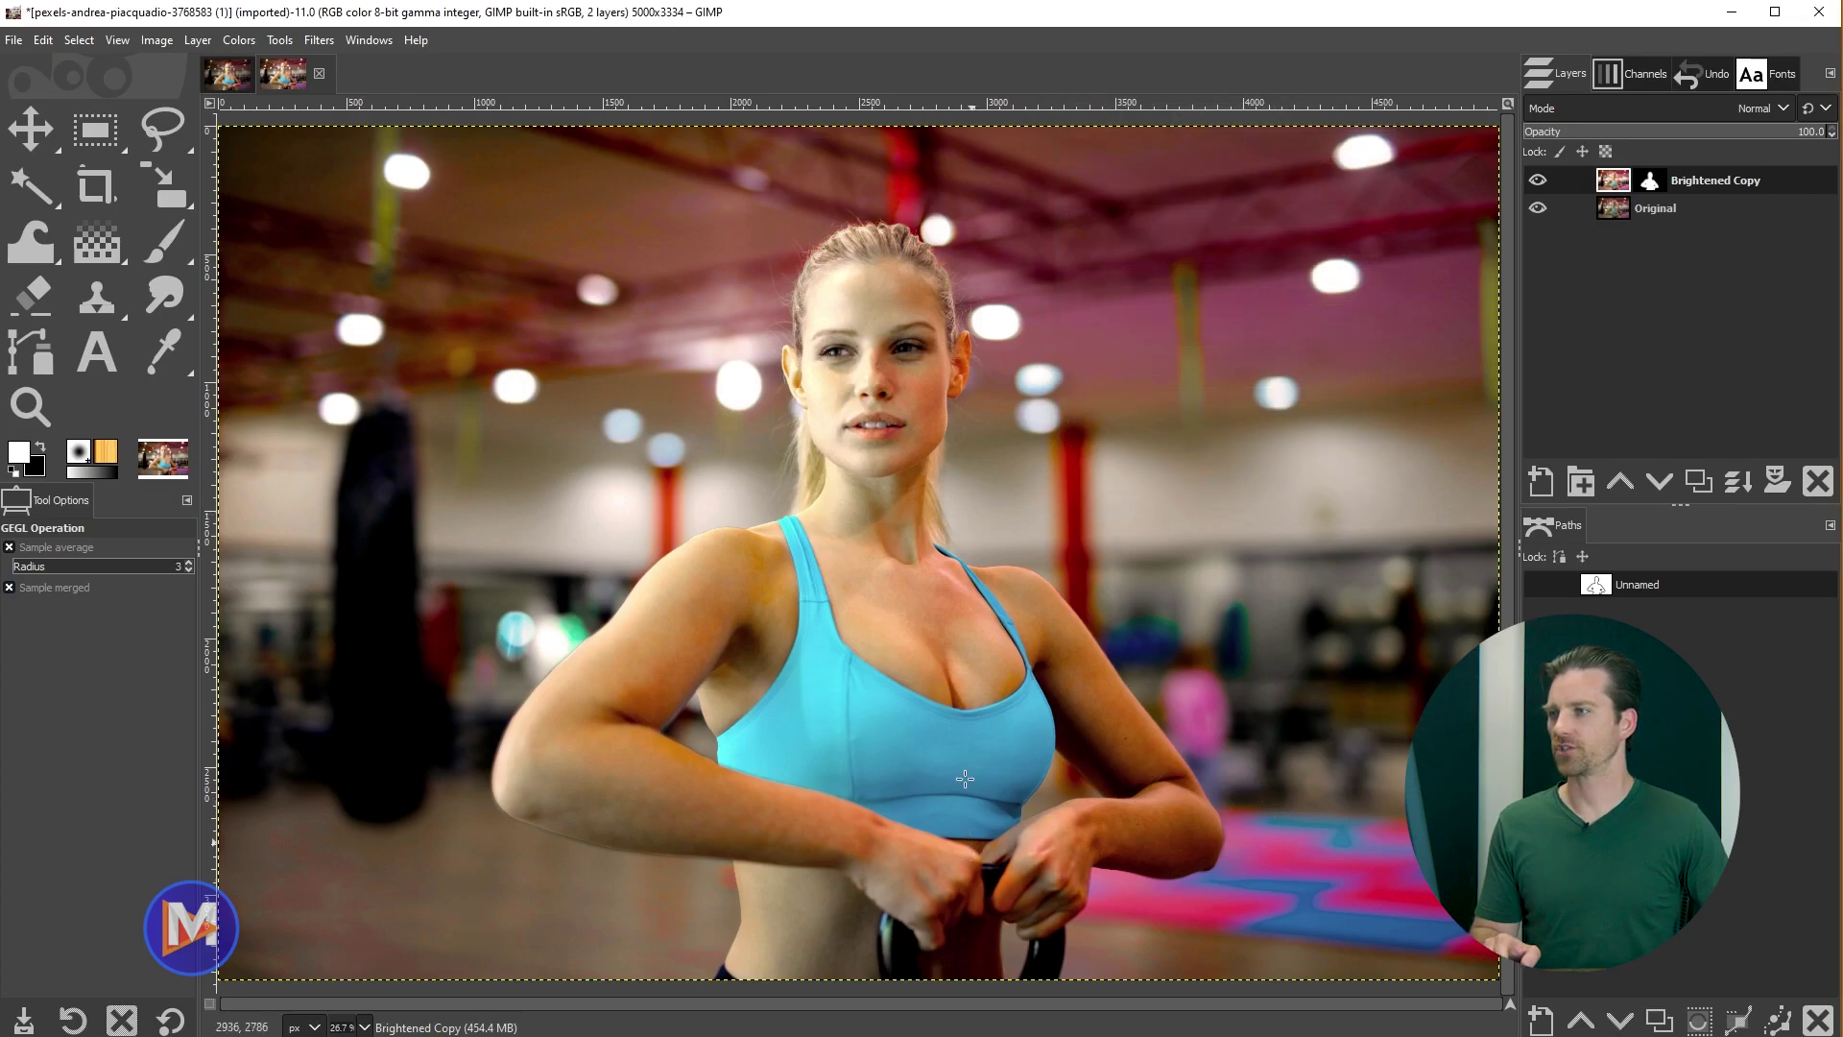
Step: Apply Sharpen (Unsharp Mask) to the Brightened Copy layer with a radius of 2.639 and an amount of 2.179
click(317, 39)
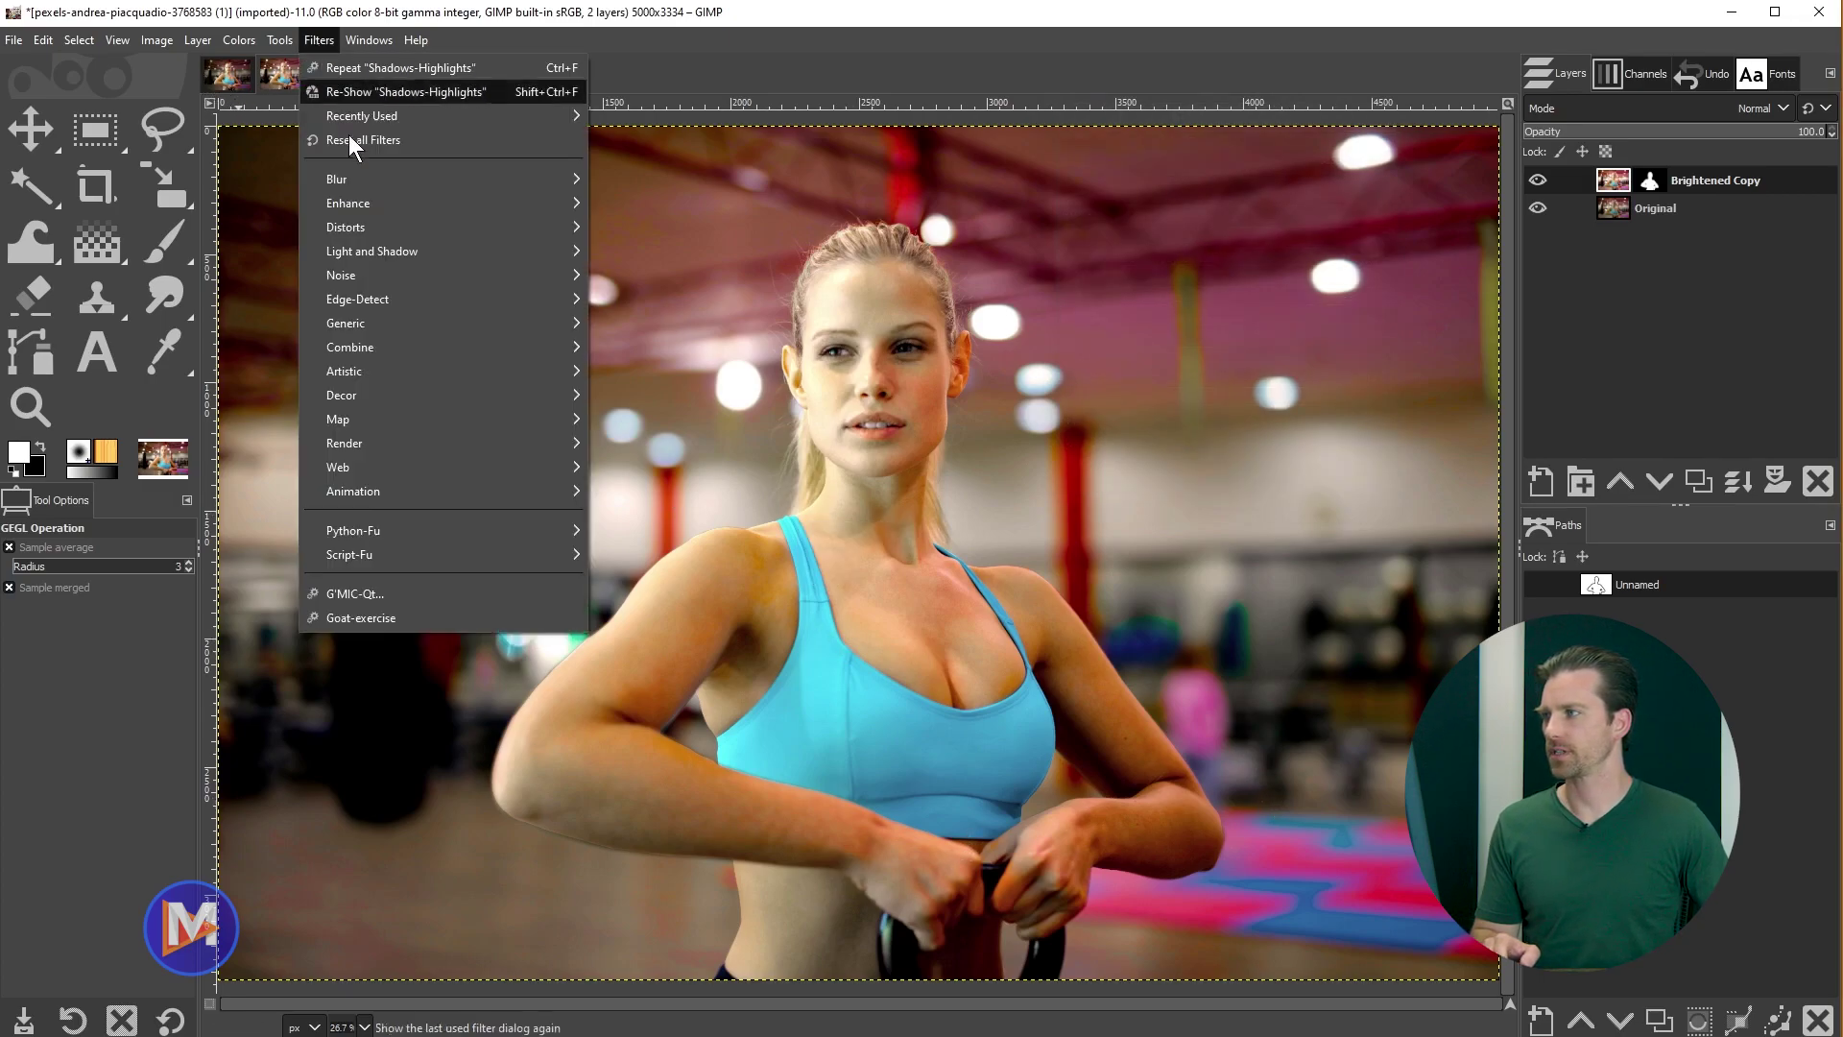
mouse_move(374, 205)
click(632, 348)
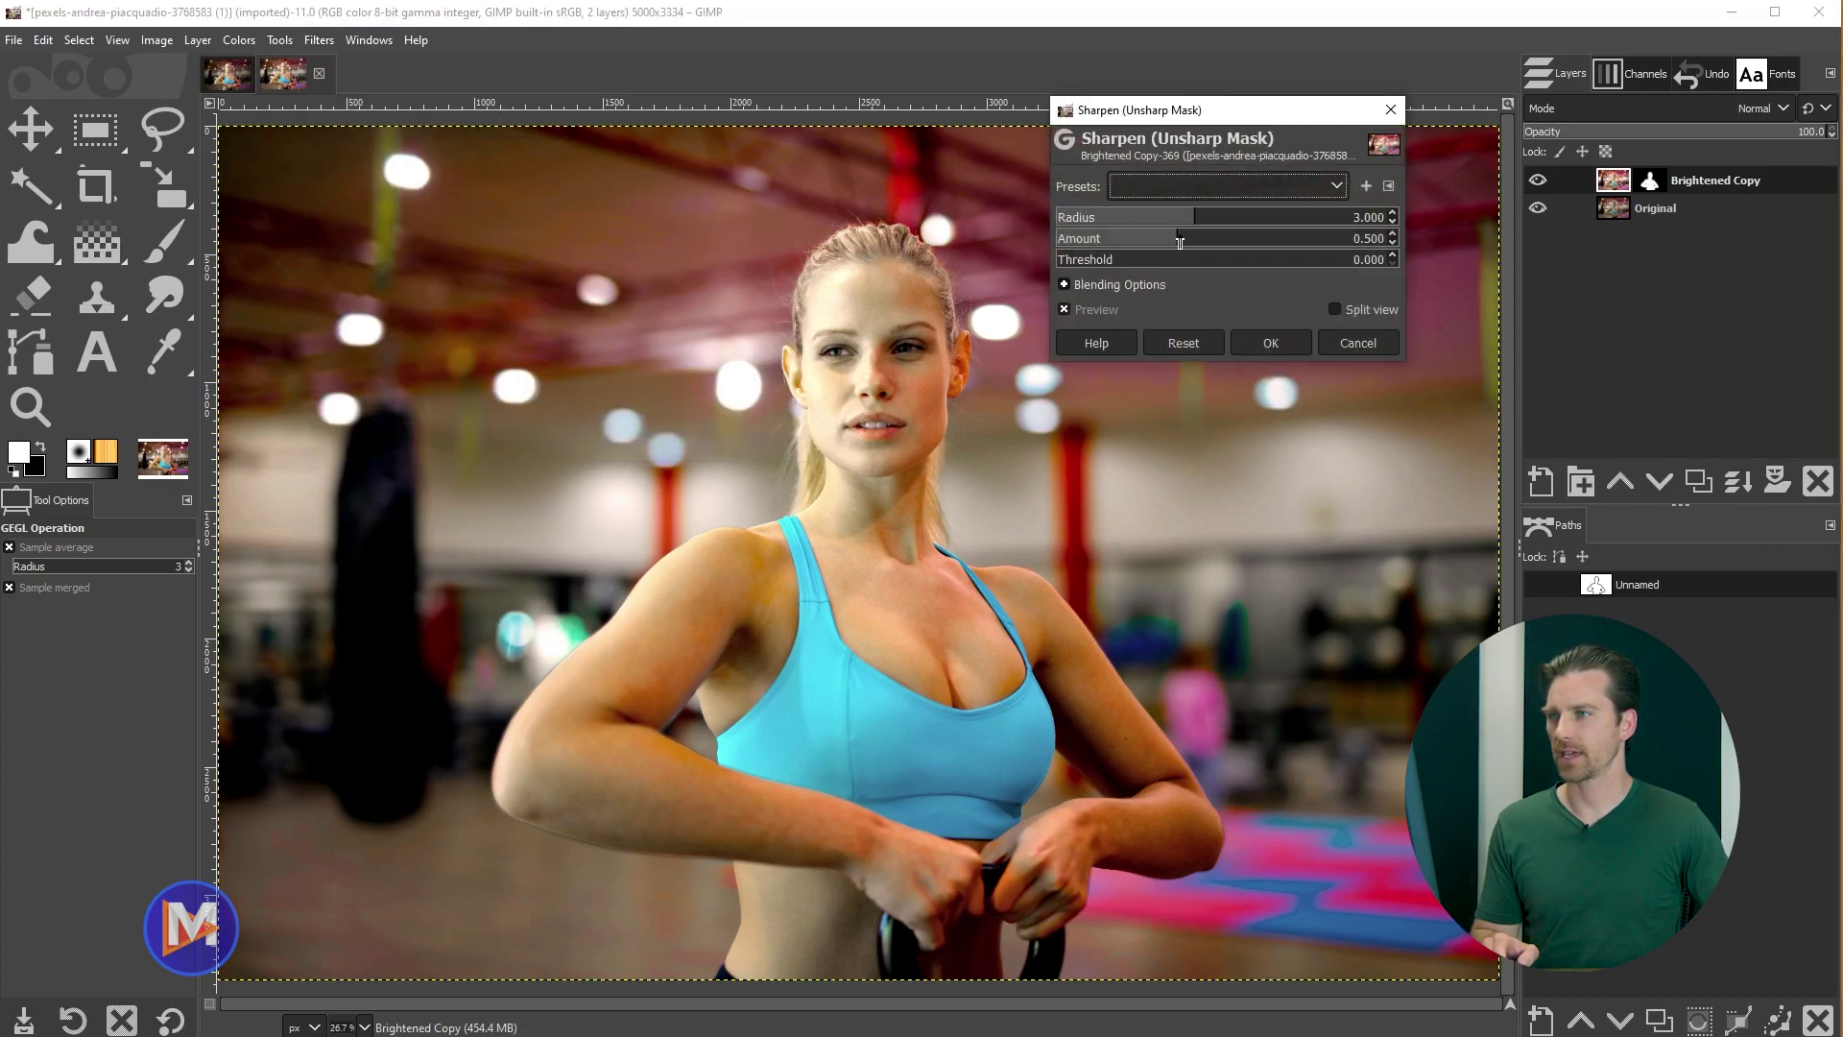
drag(1180, 242, 1300, 242)
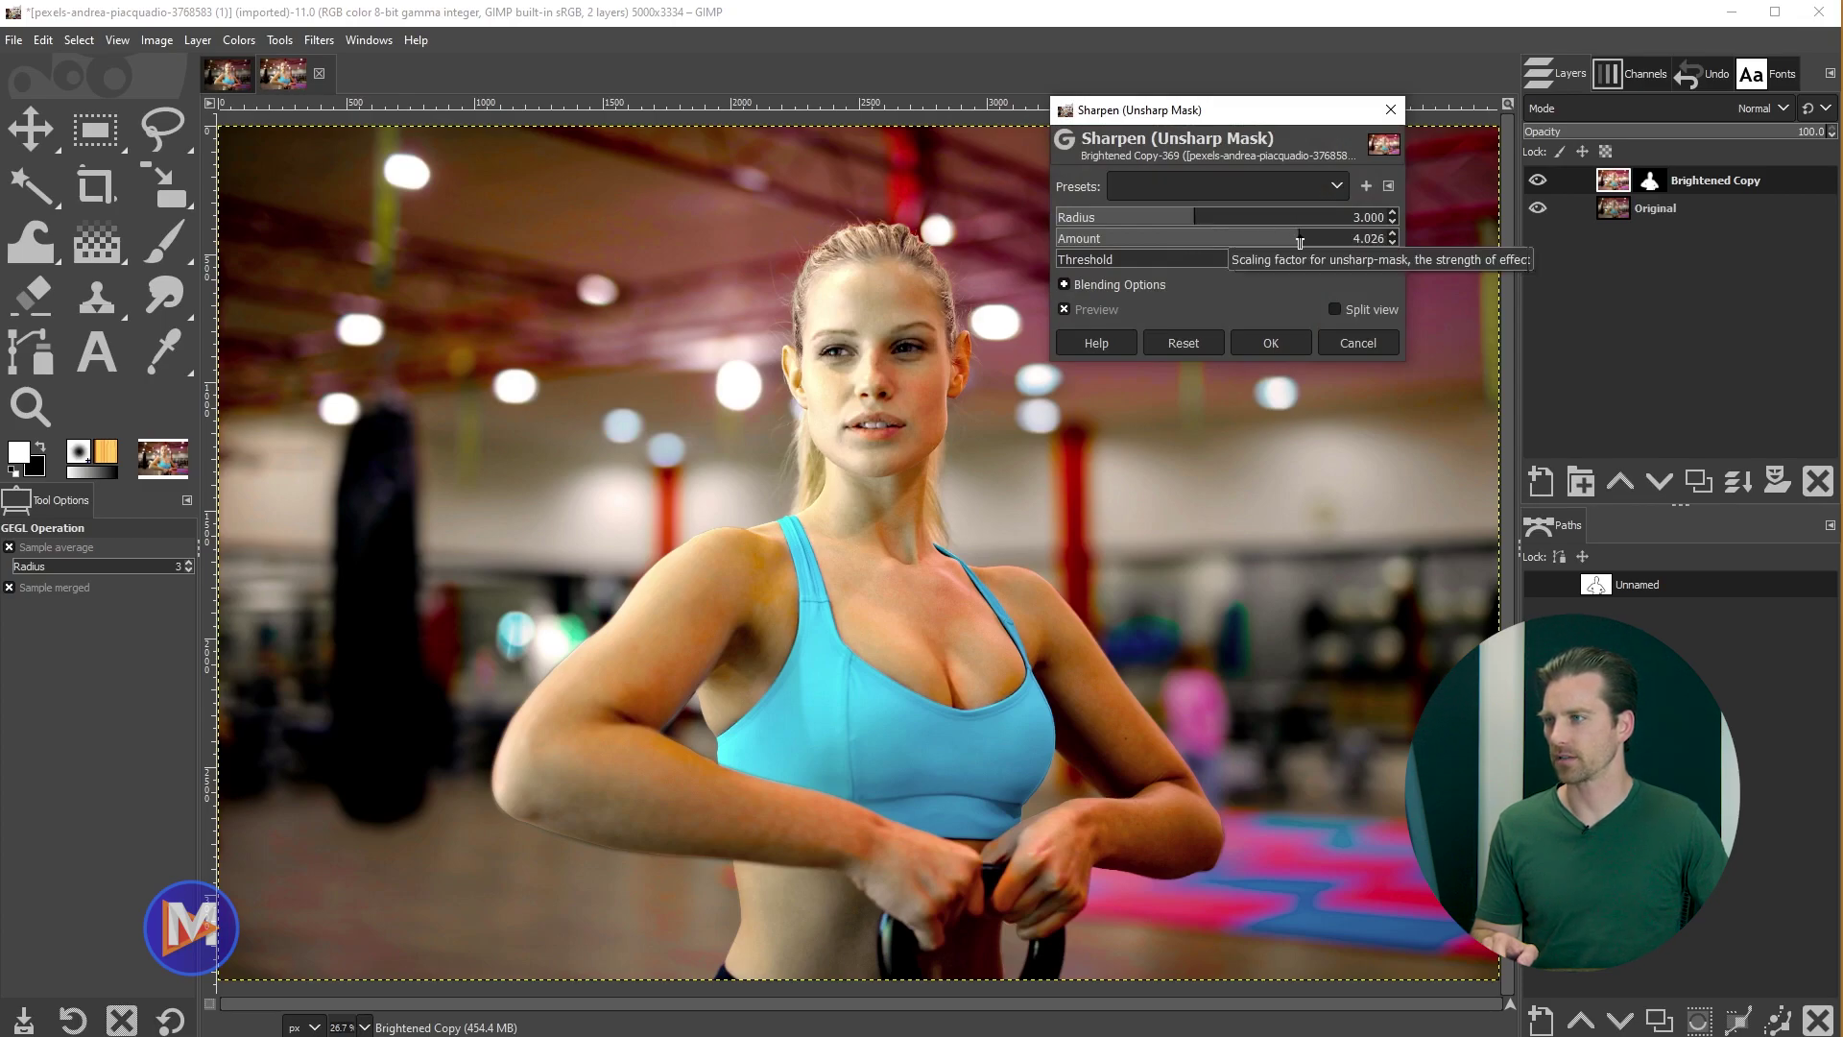
drag(1300, 242, 1235, 245)
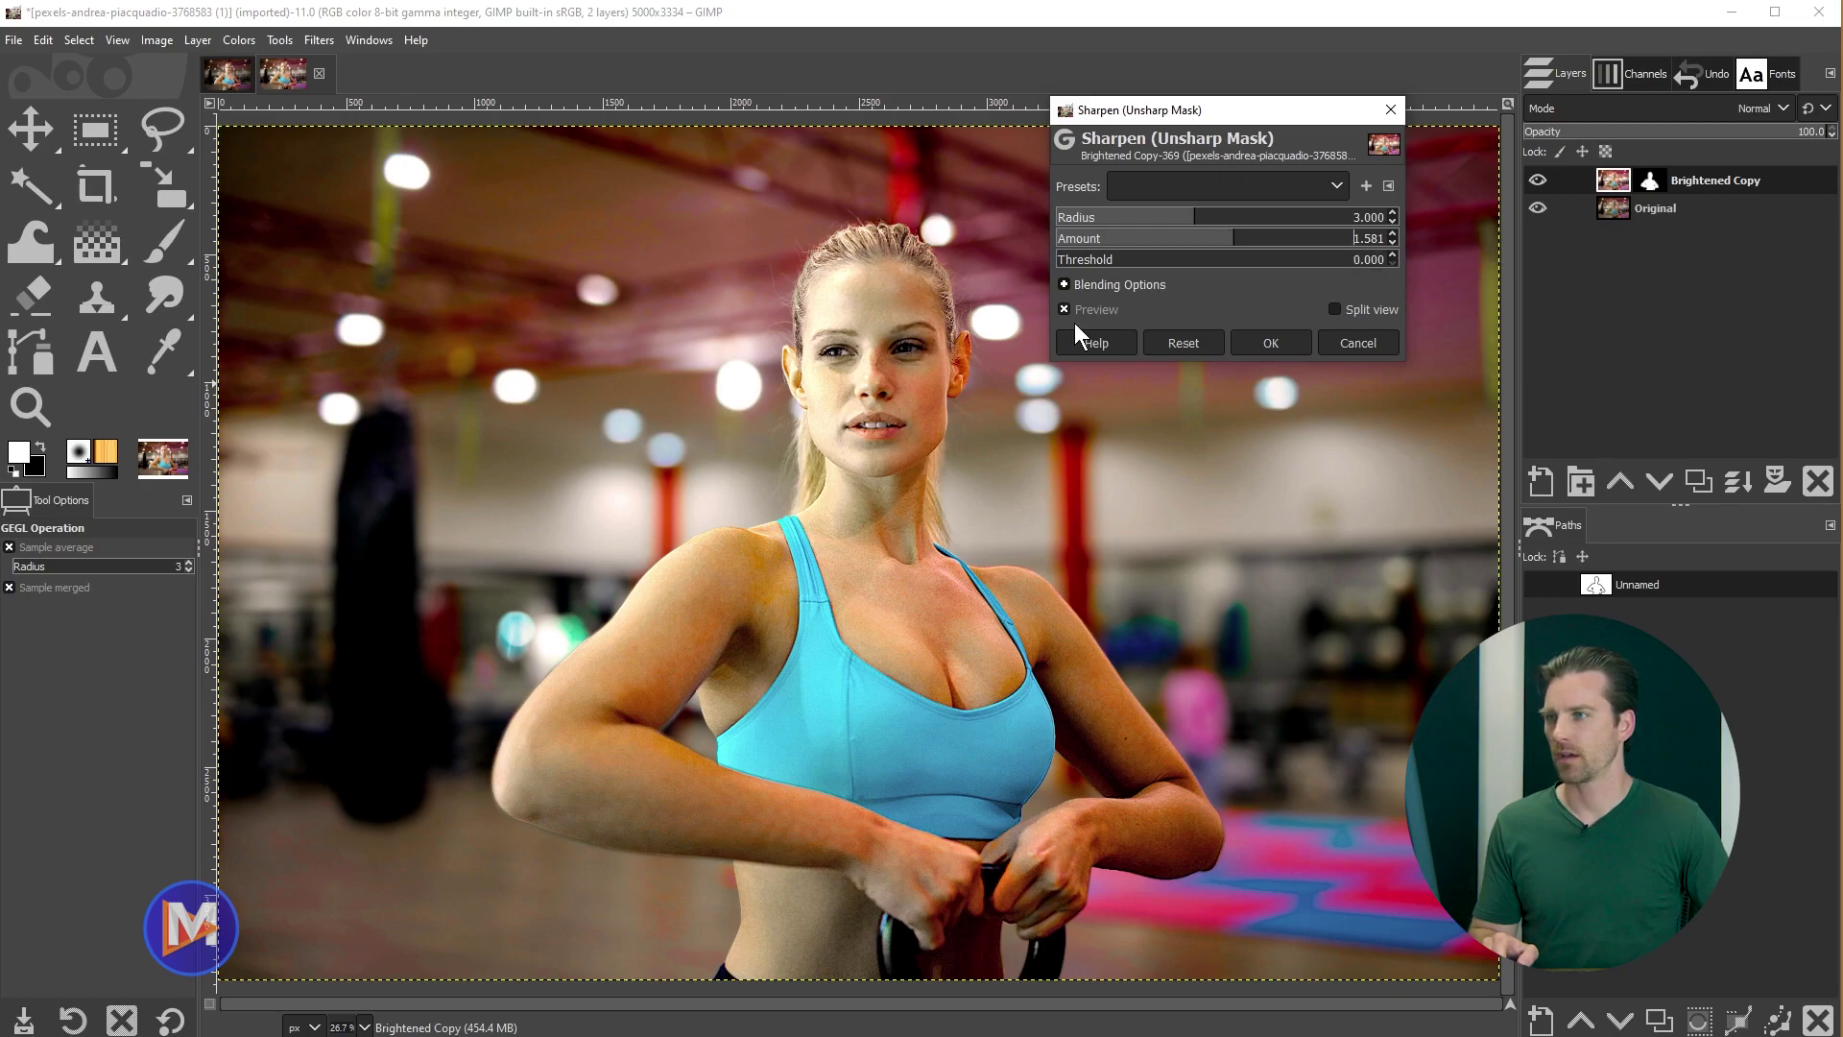
click(1211, 239)
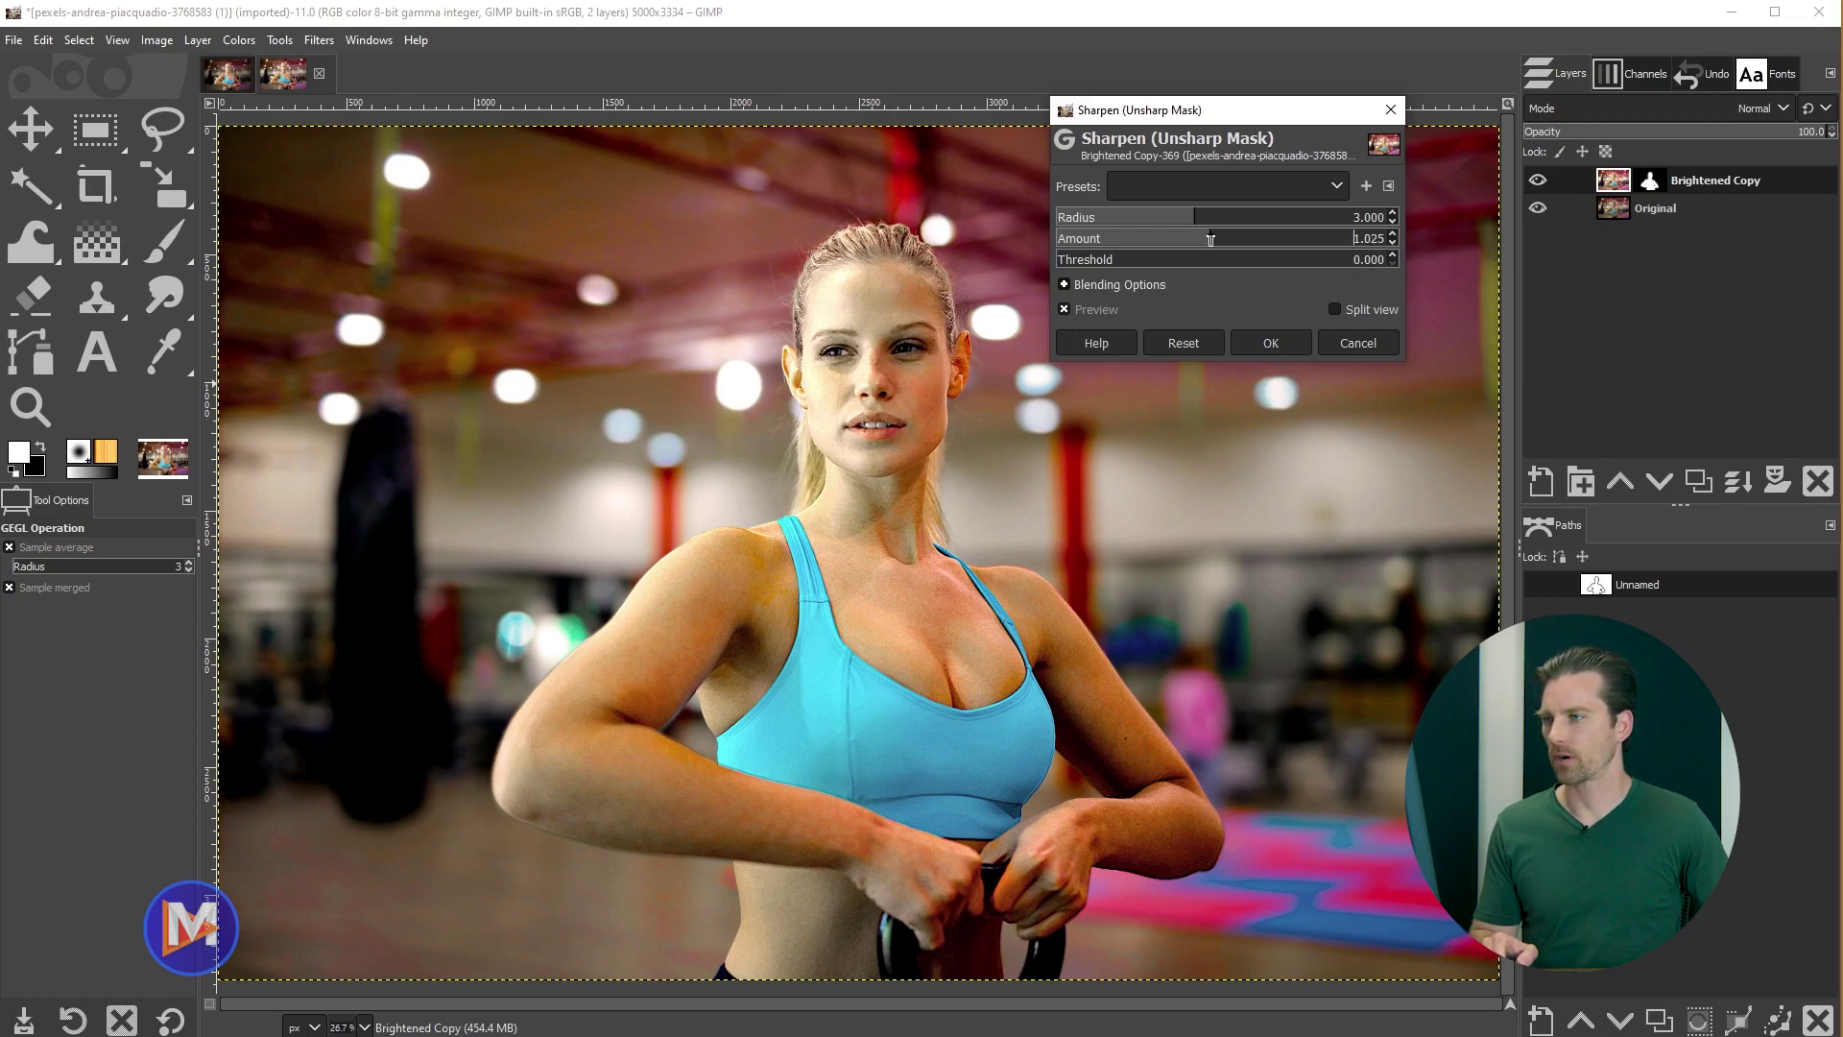
click(1206, 239)
click(1203, 217)
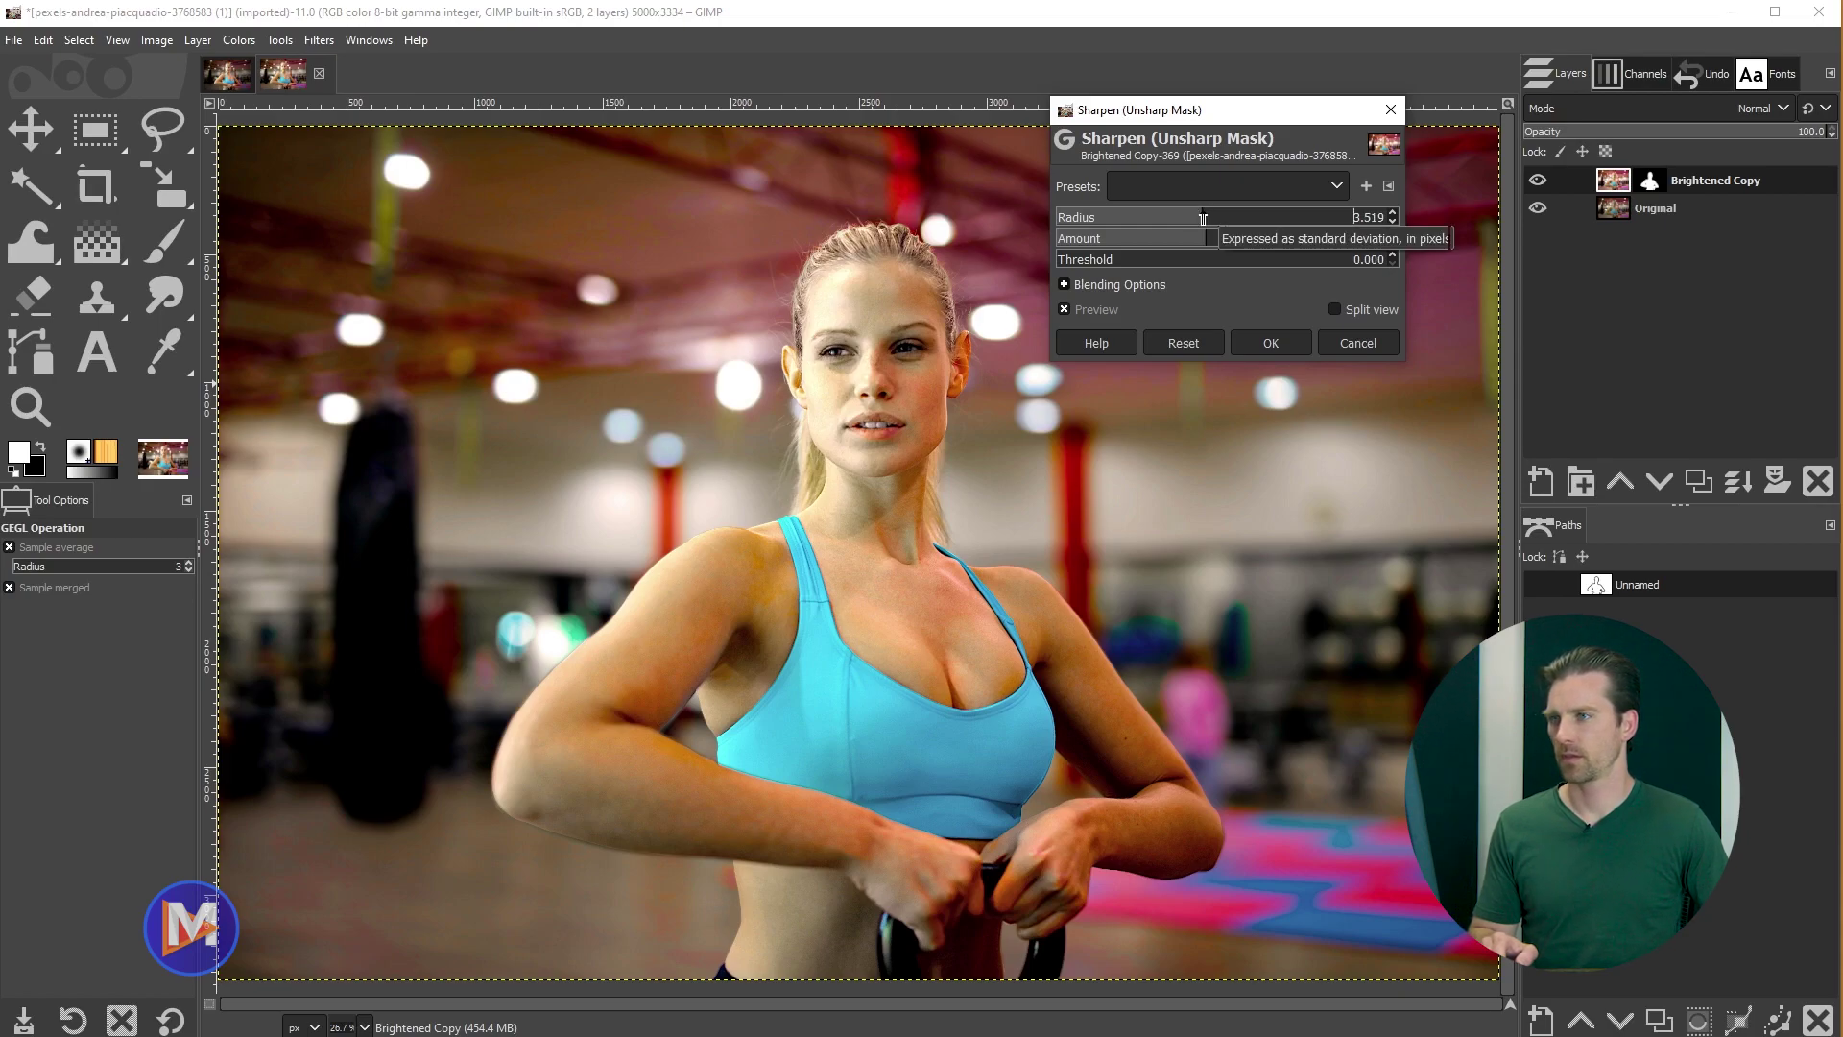
click(1220, 238)
drag(1203, 218, 1253, 239)
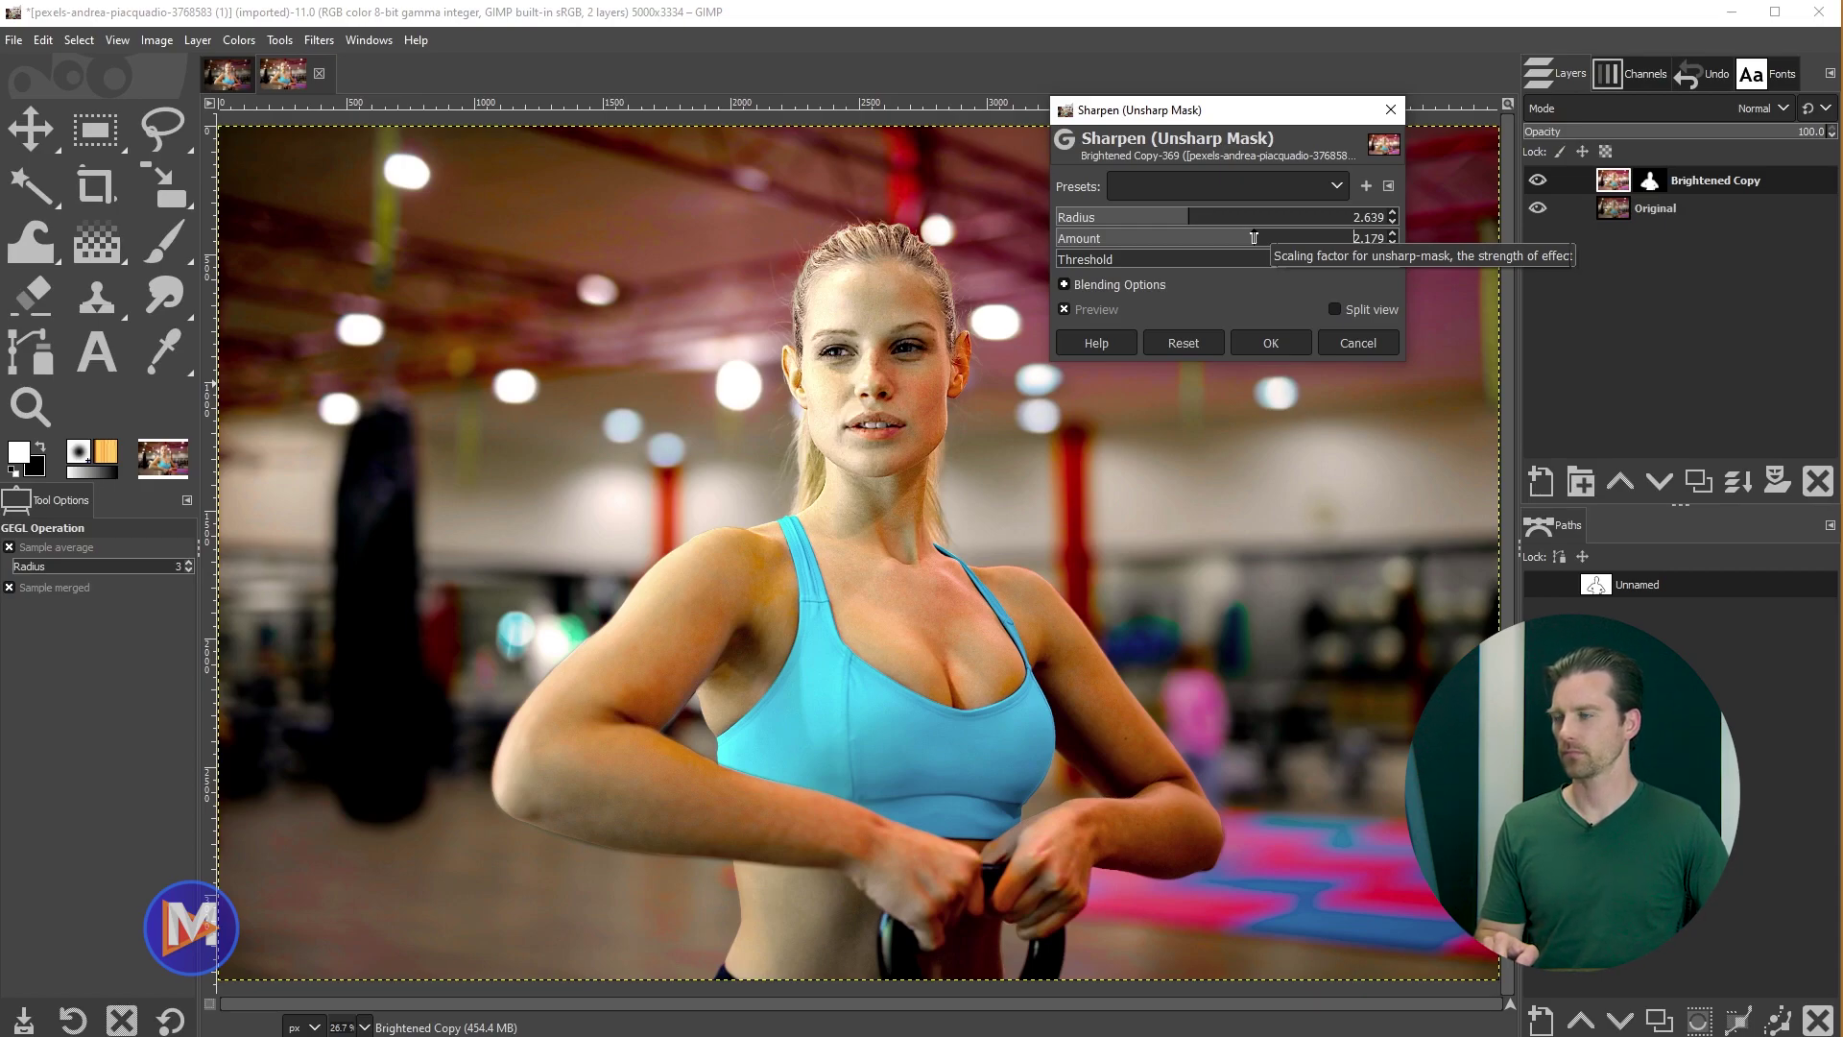
click(1270, 342)
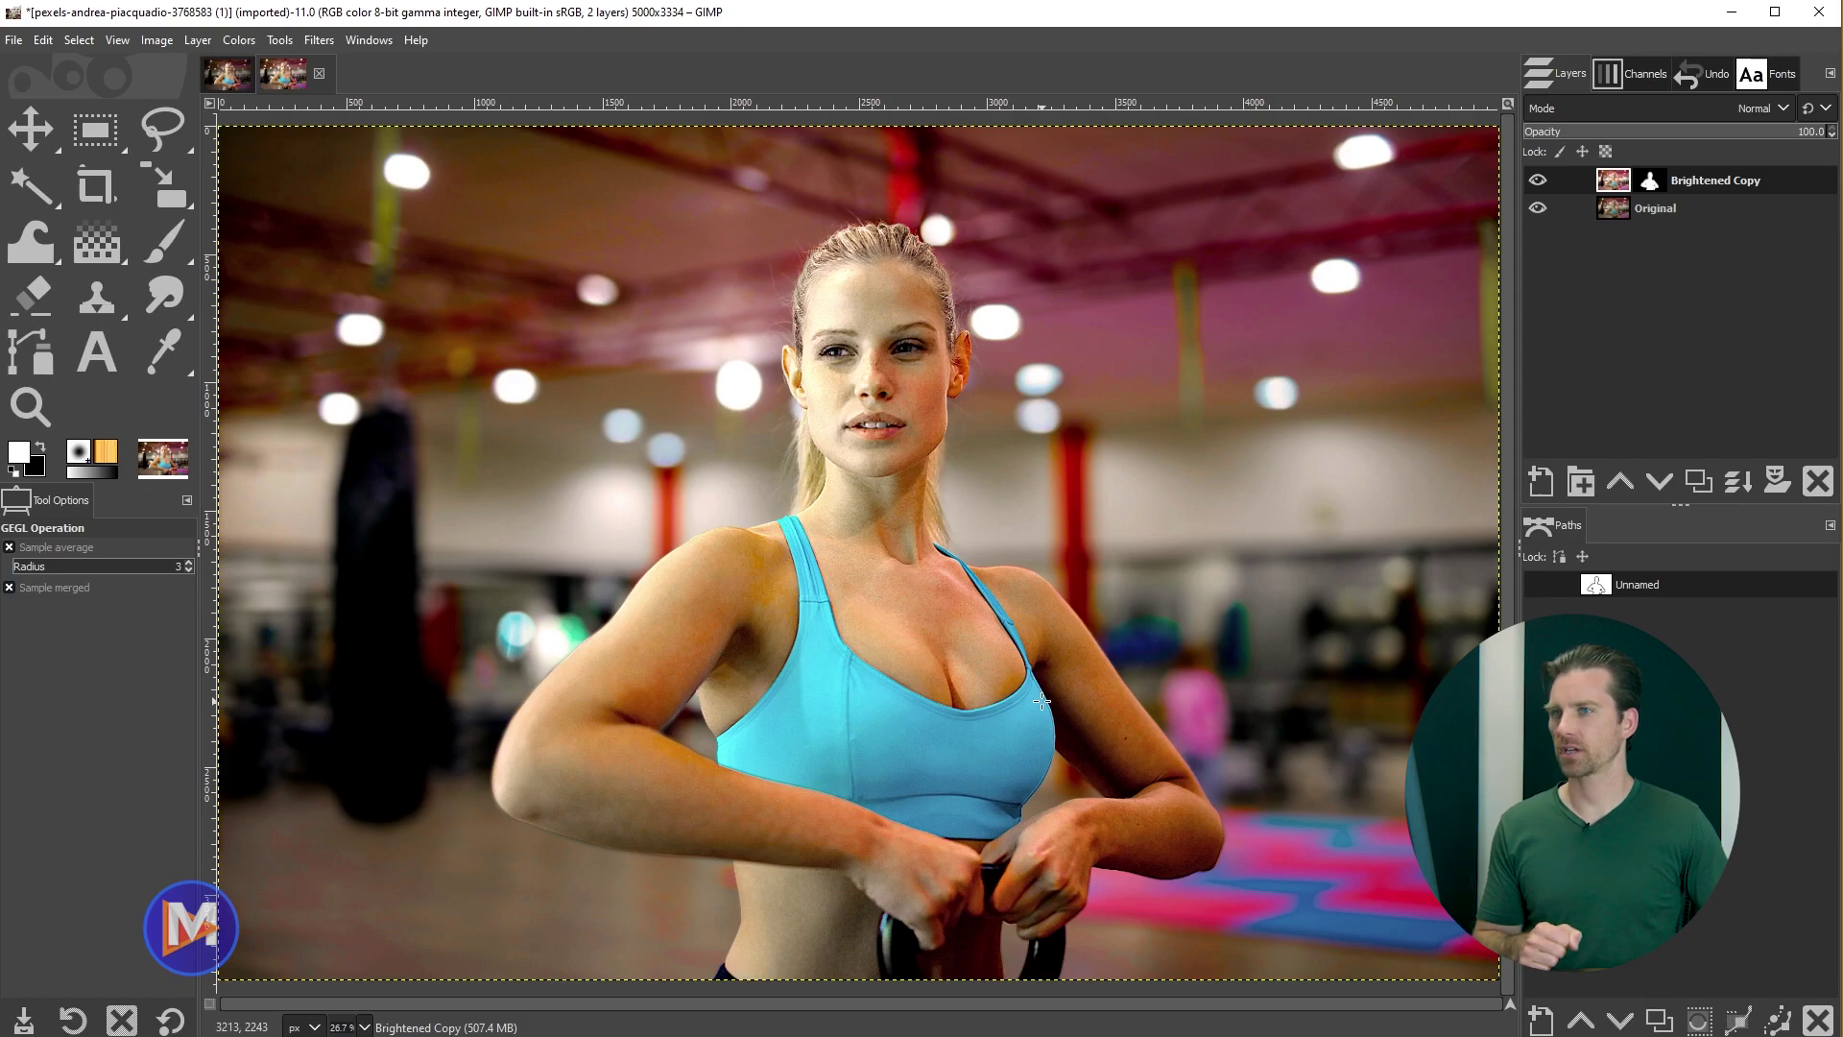
Step: Hide and show the Brightened Copy layer to compare the edited woman with the original photo
click(1539, 181)
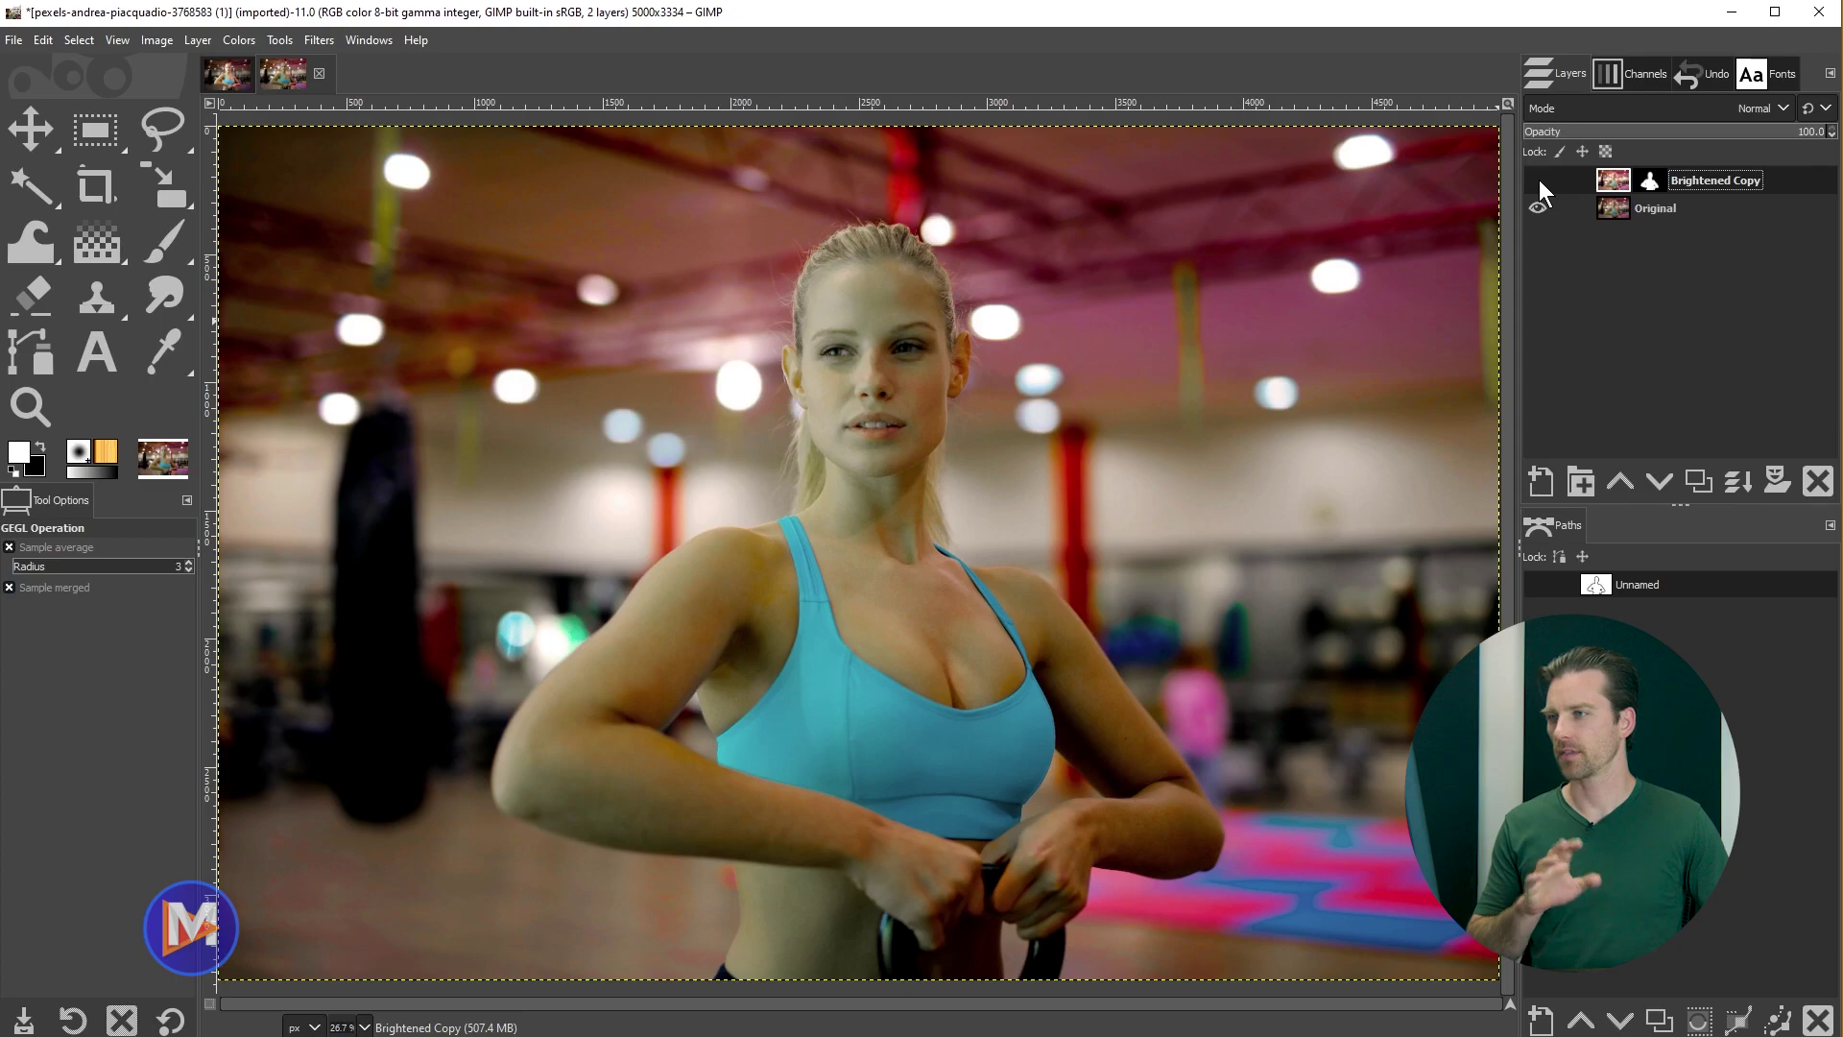
click(1538, 180)
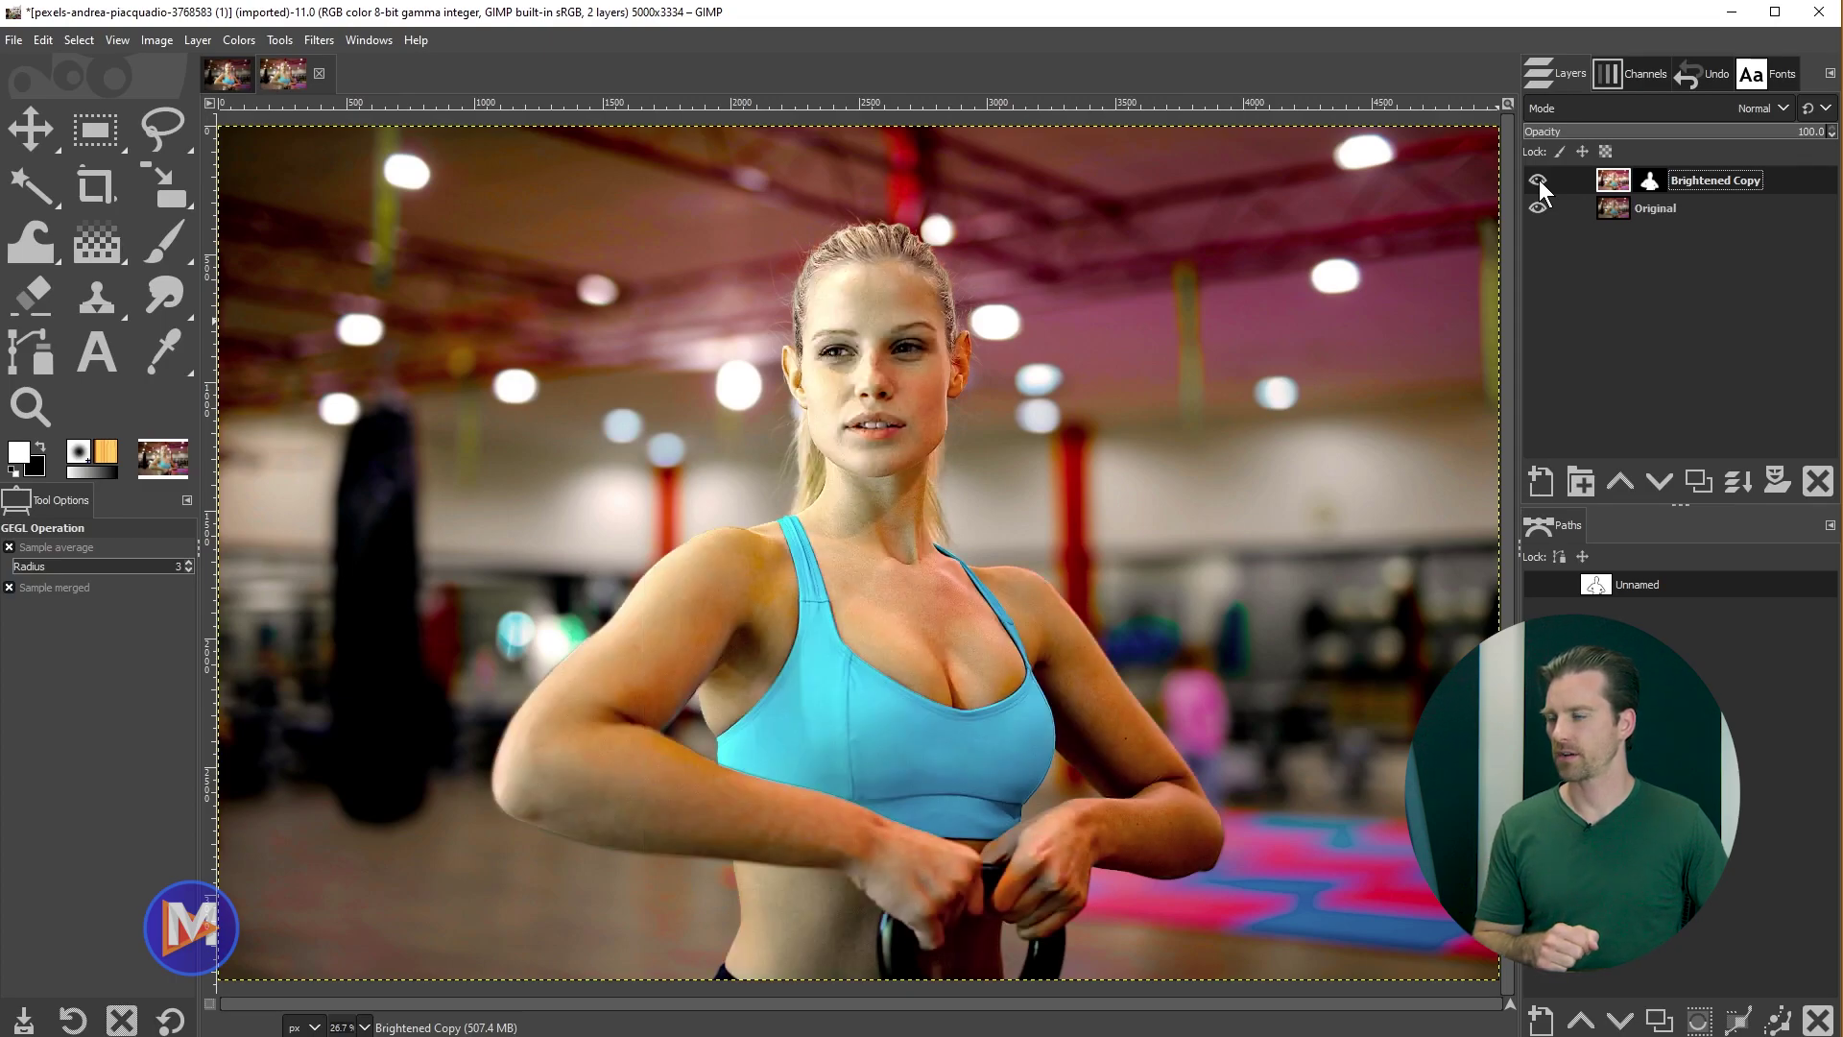